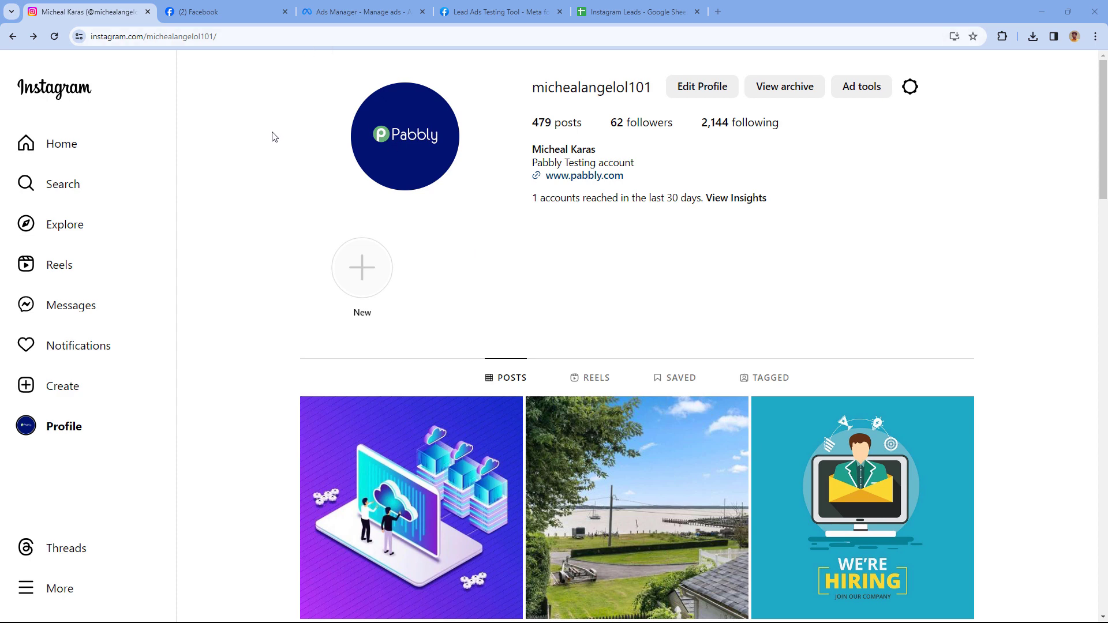
Move from the Instagram business profile to the Peak Performance Physio Facebook Page.
click(220, 12)
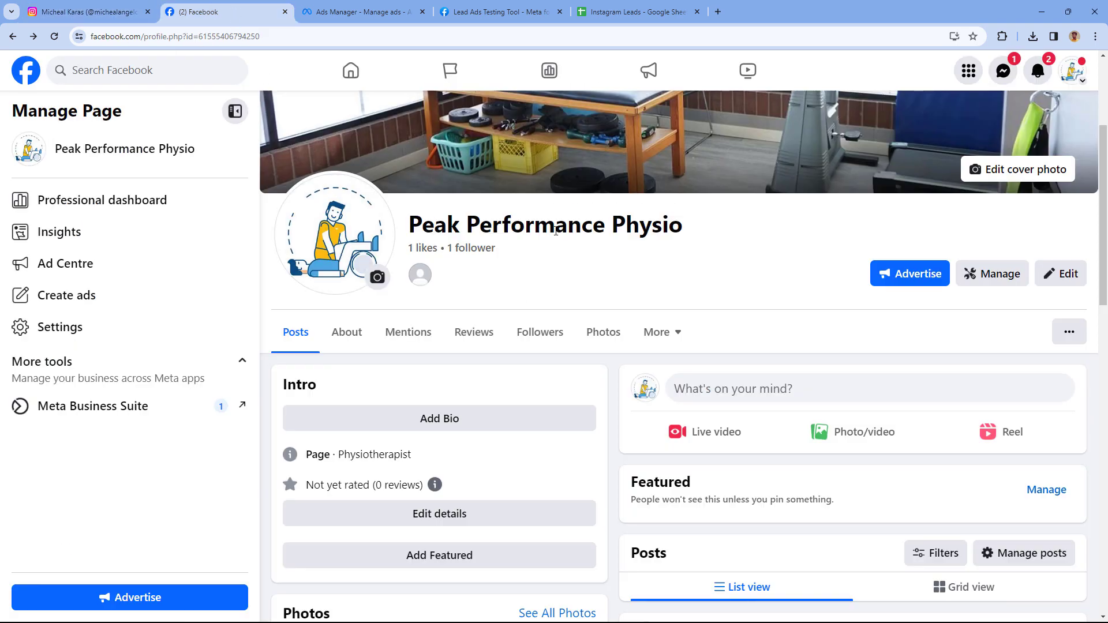
Confirm in the Page settings' linked accounts that Instagram is connected, then go to Ads Manager.
click(116, 337)
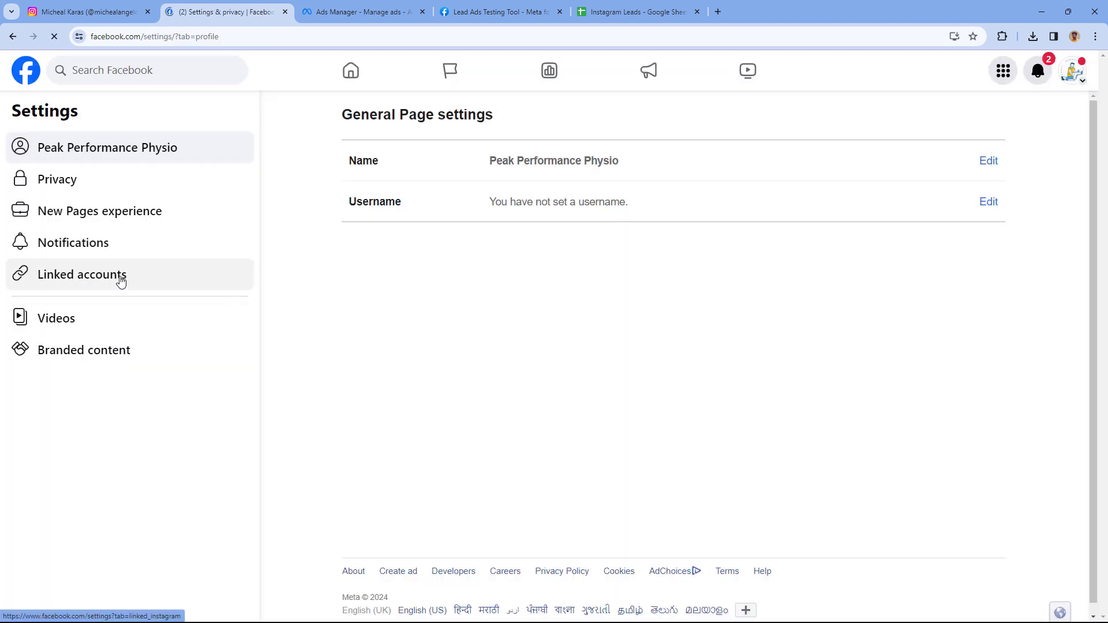
click(121, 279)
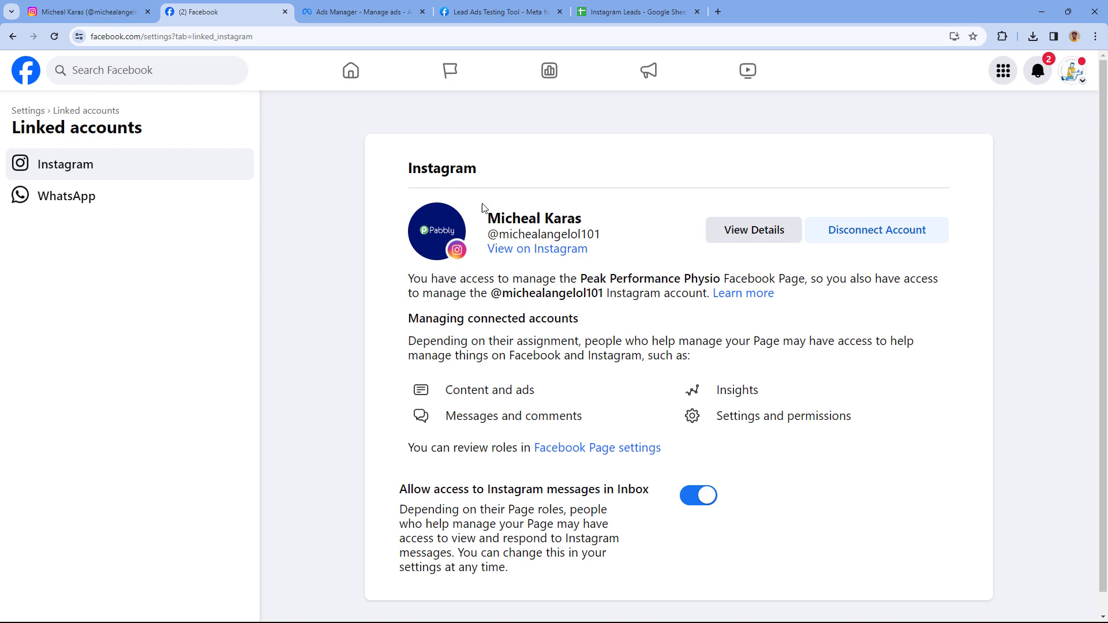
click(95, 9)
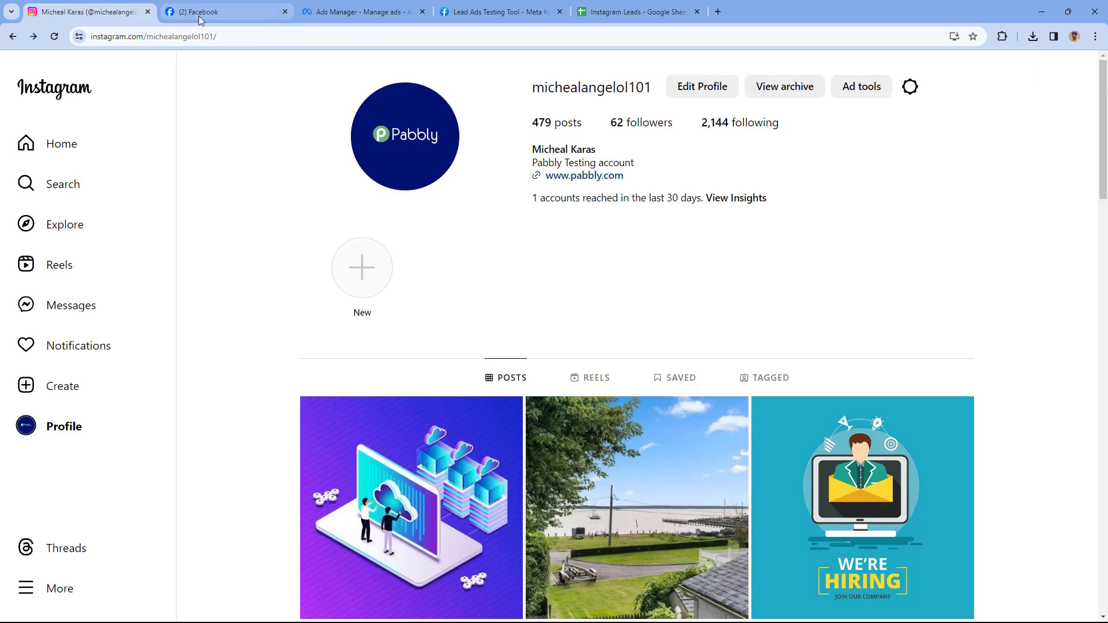
click(199, 17)
click(361, 12)
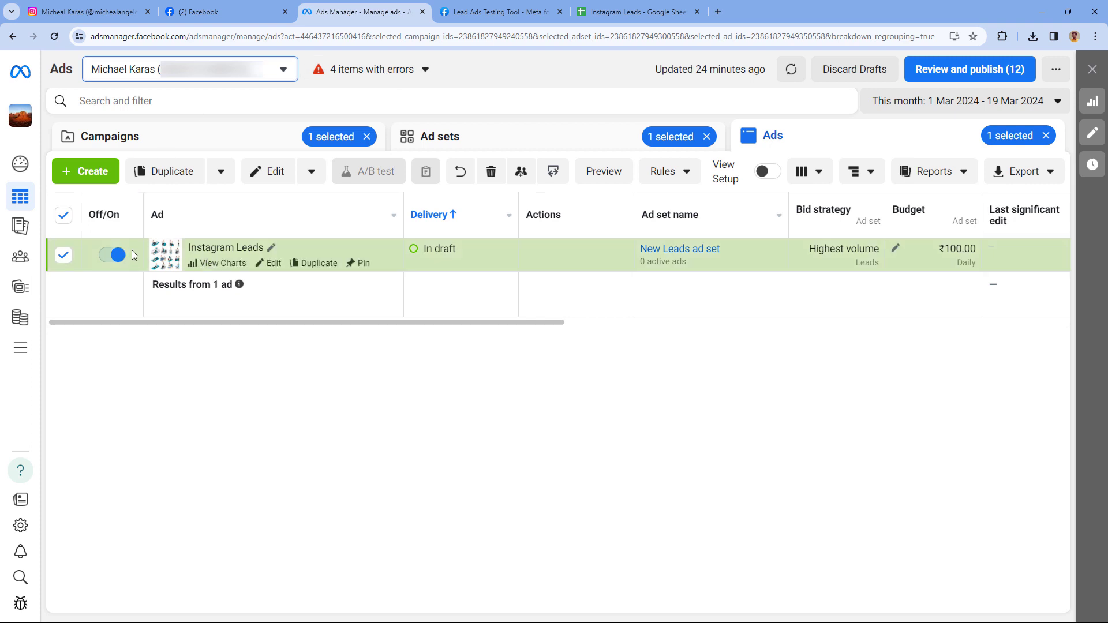
Check the Instagram Leads ad's Facebook Page and Instagram identity, then go to the Lead Ads Testing Tool.
mouse_move(488, 253)
click(250, 262)
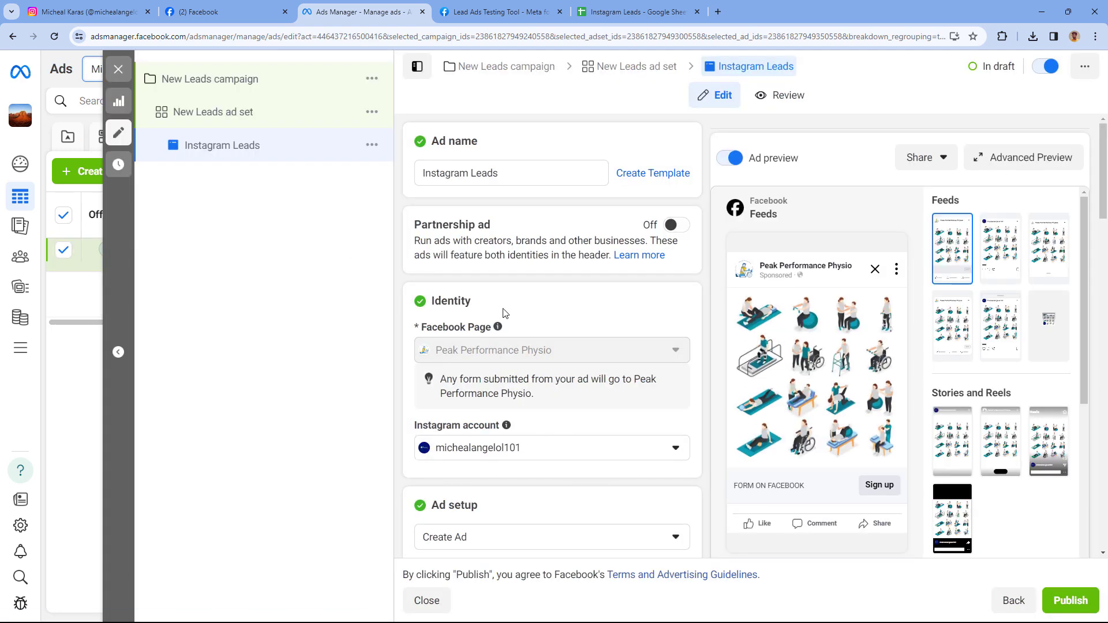
scroll(502, 315, down, 1)
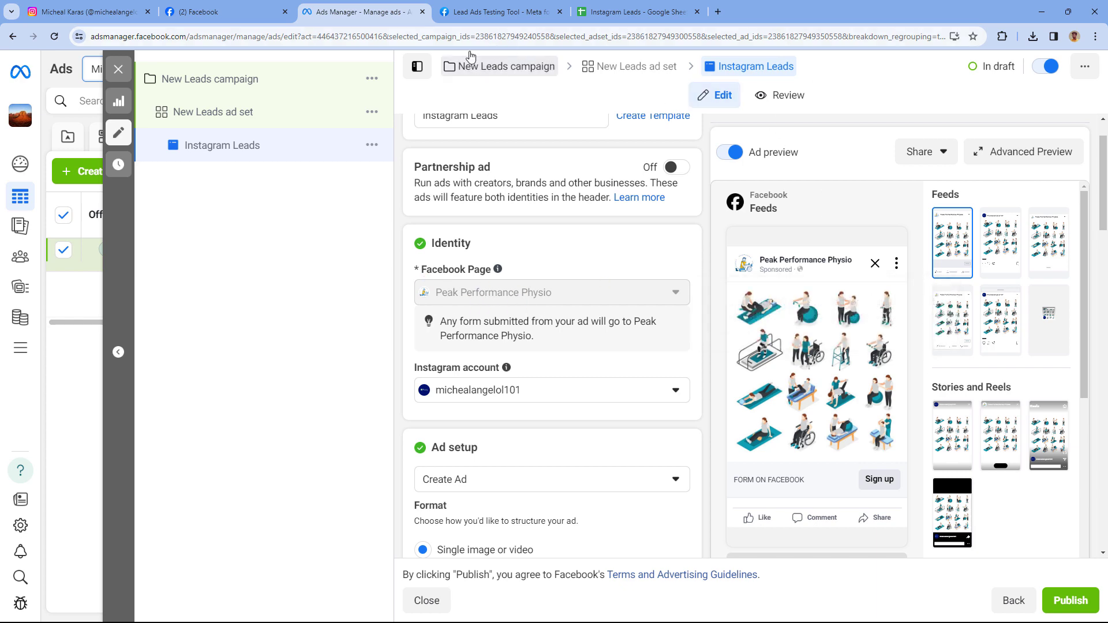
click(482, 11)
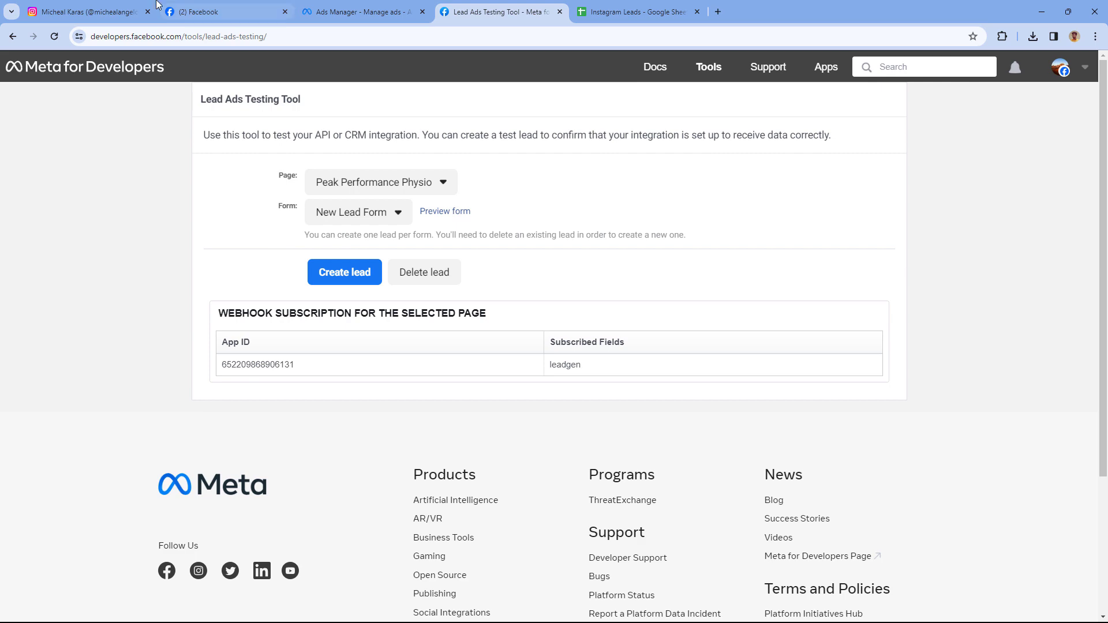
Glance at the Instagram profile, then view the Instagram Leads sheet with only its First Name–City headers.
click(86, 12)
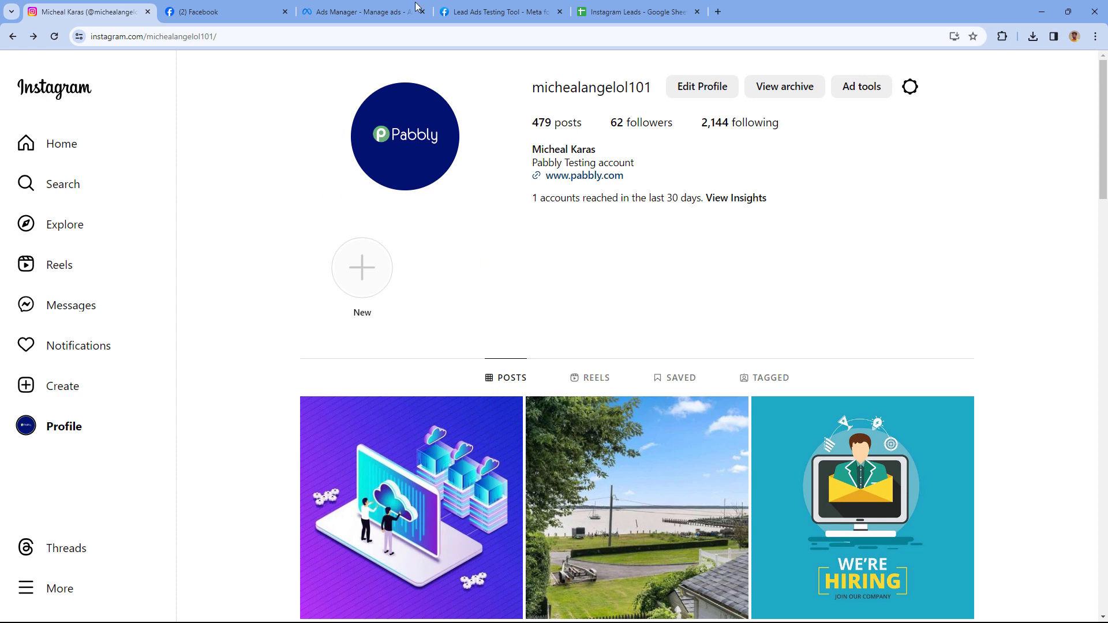
click(629, 12)
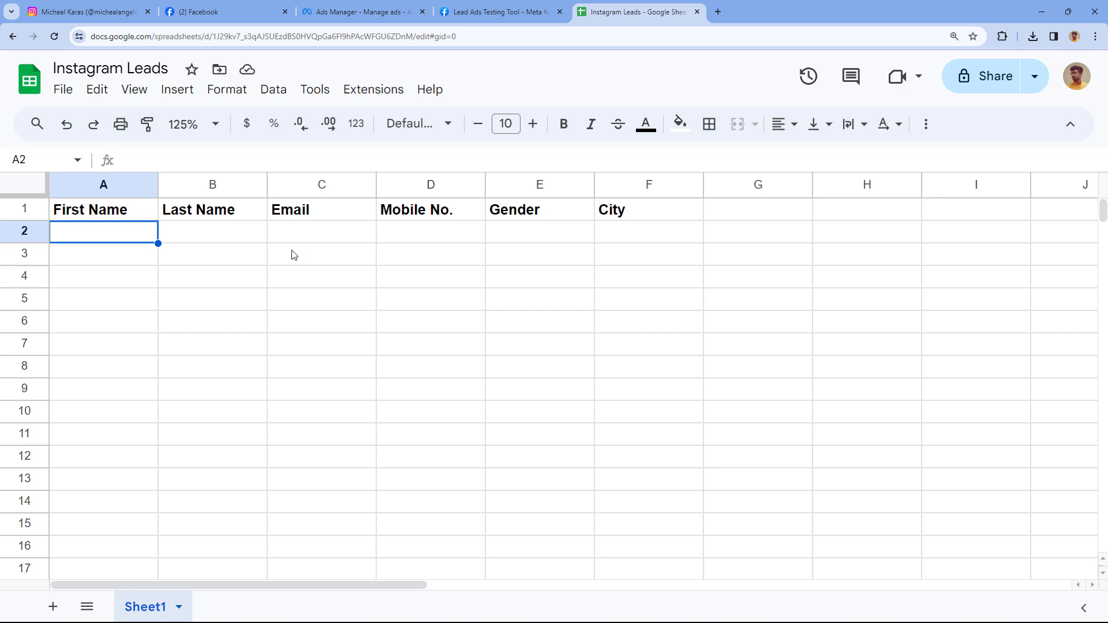
Recheck the Instagram, Ads Manager and empty Instagram Leads tabs, then start a blank browser tab.
click(132, 11)
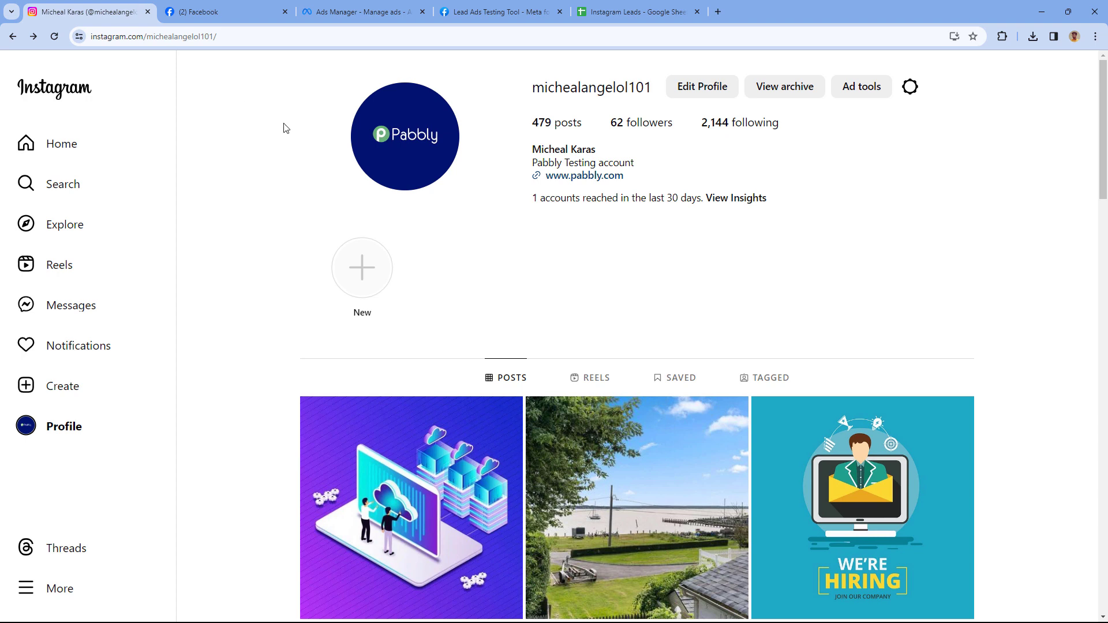
click(363, 11)
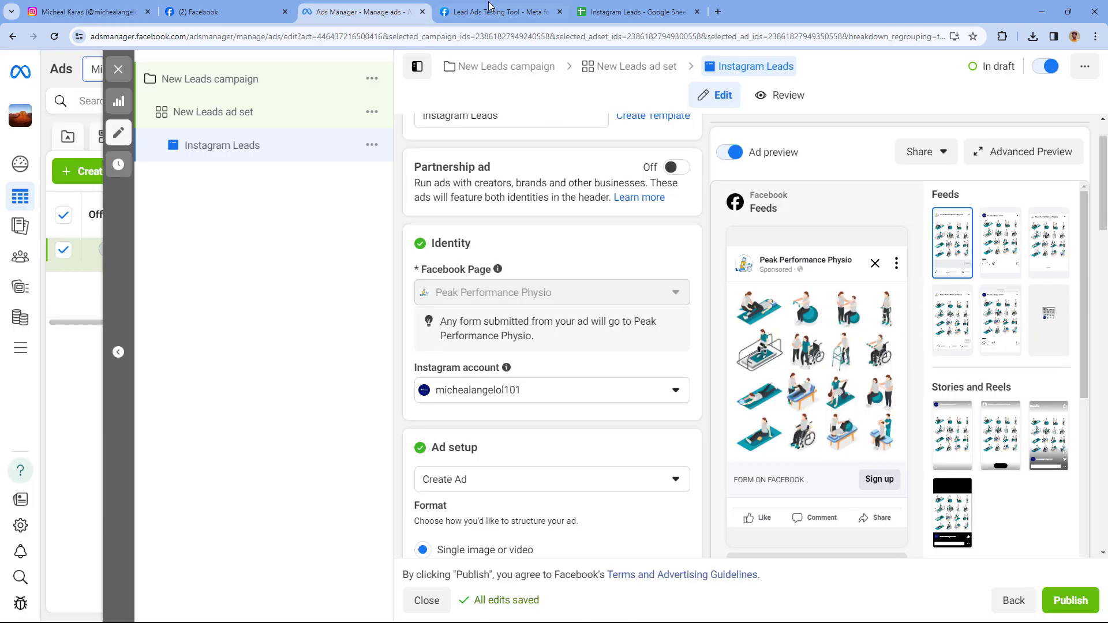
click(613, 10)
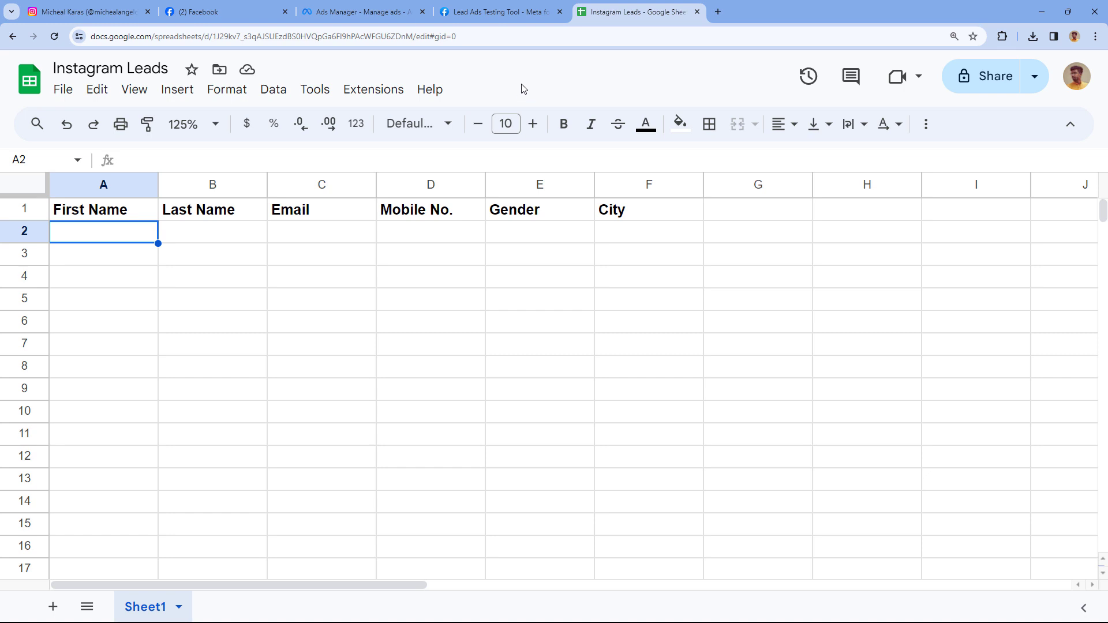
click(718, 12)
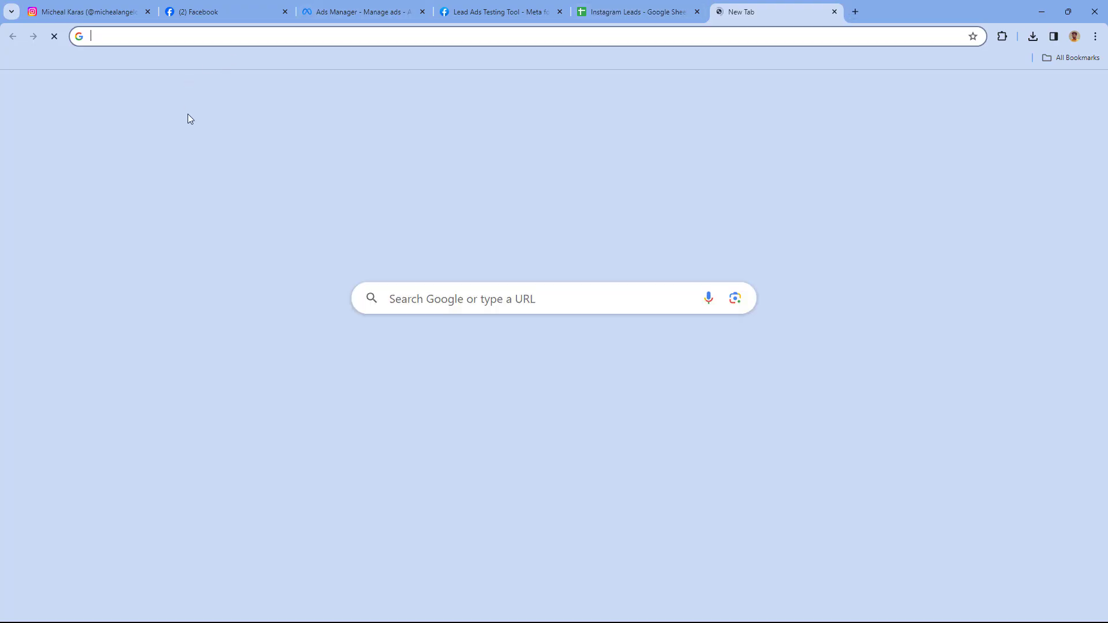
Load pabbly.com/connect and sign in to reach the All Pabbly Apps page.
text(pa)
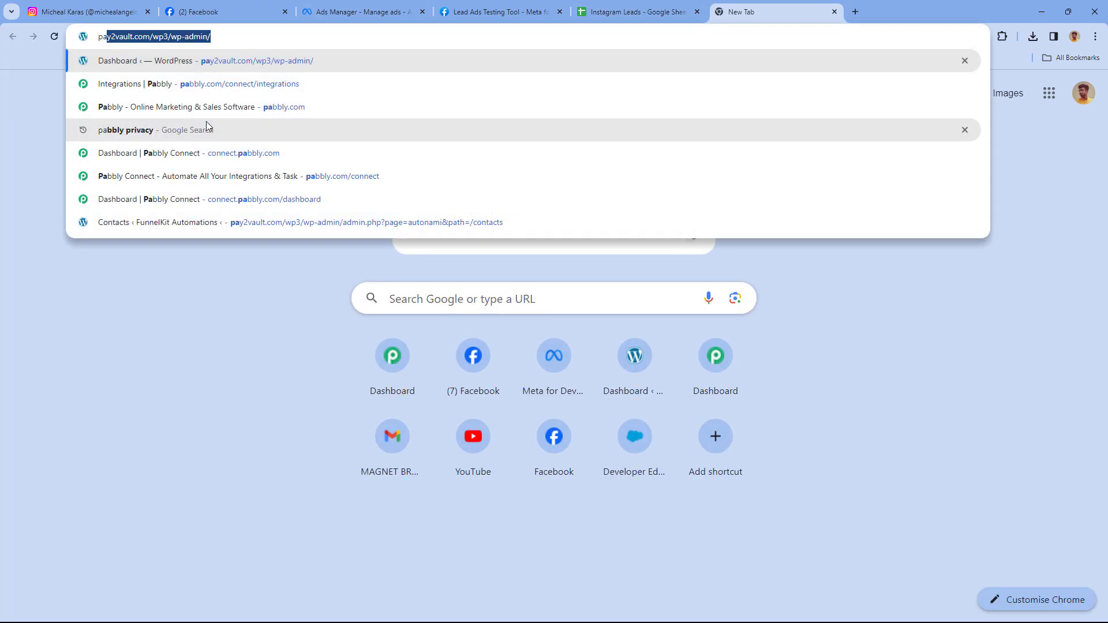
text(bbly.com/conne)
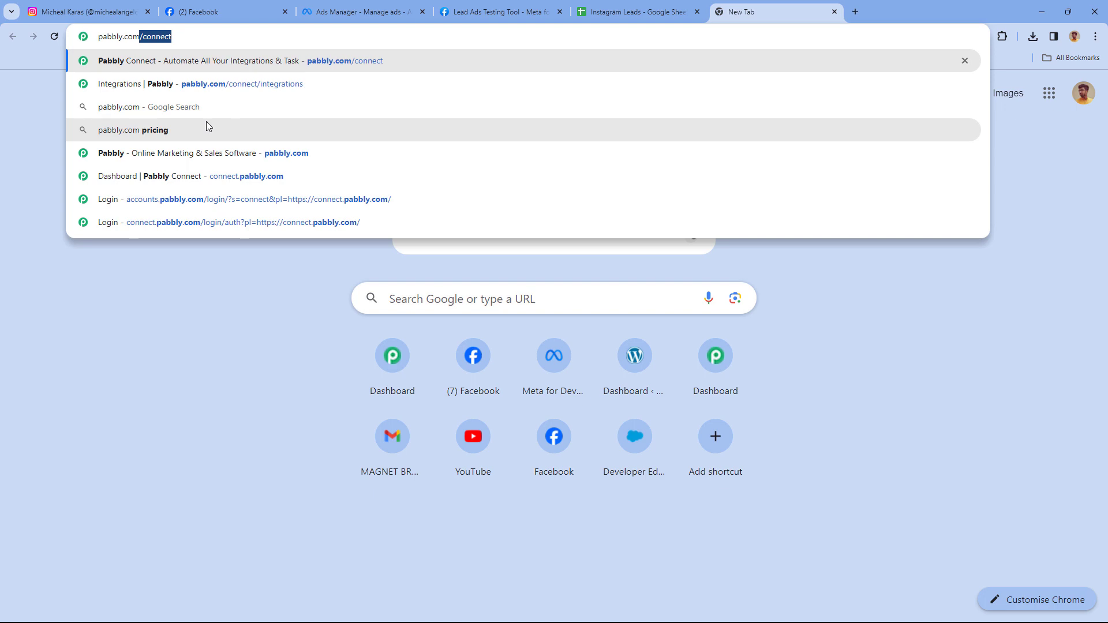
text(ct)
key(Return)
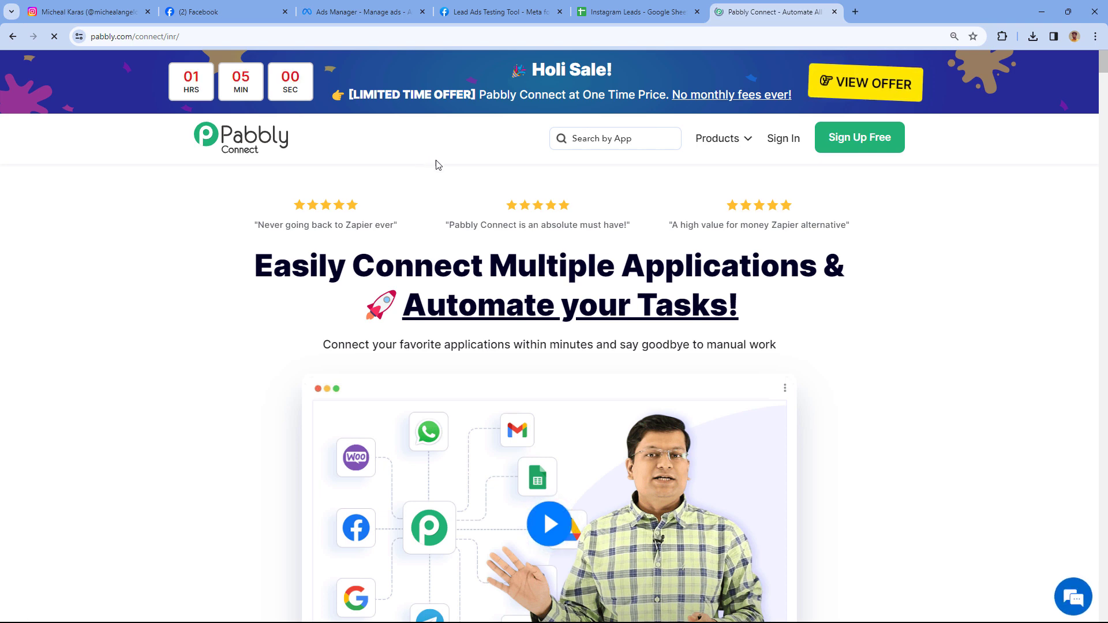
scroll(439, 168, down, 1)
scroll(439, 169, up, 1)
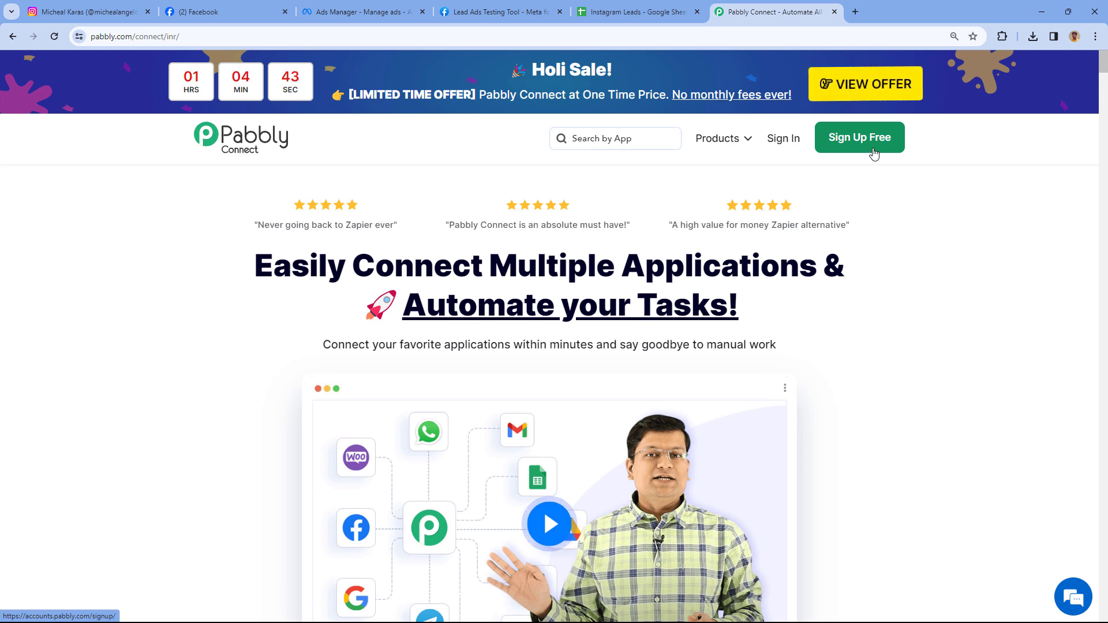
click(792, 145)
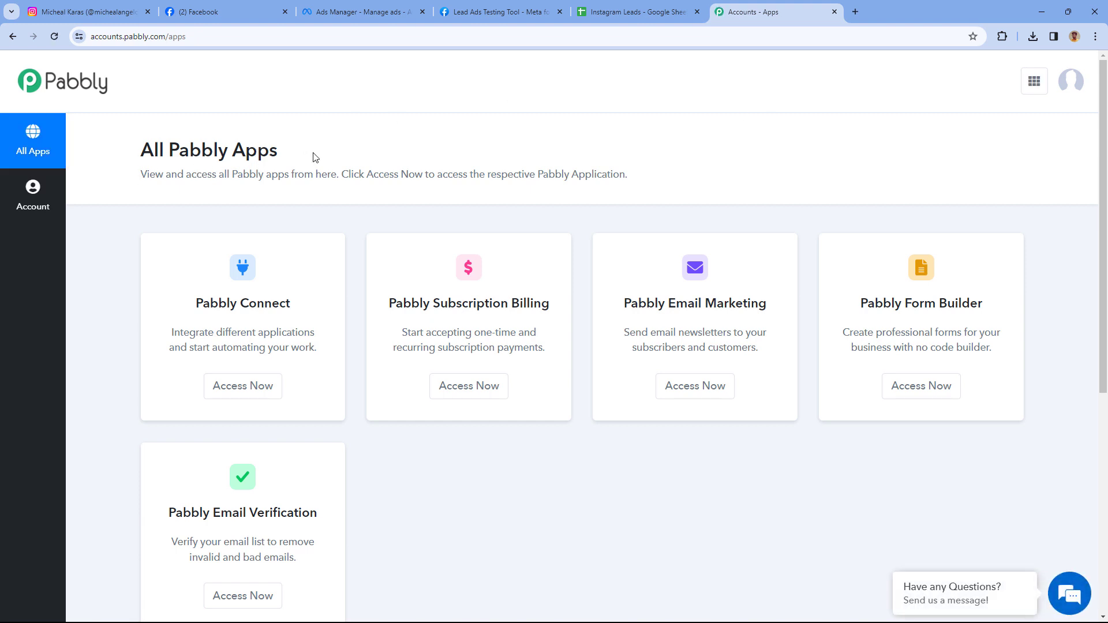
Launch Pabbly Connect from the apps list and land on its Dashboard with no workflows yet.
scroll(314, 156, down, 2)
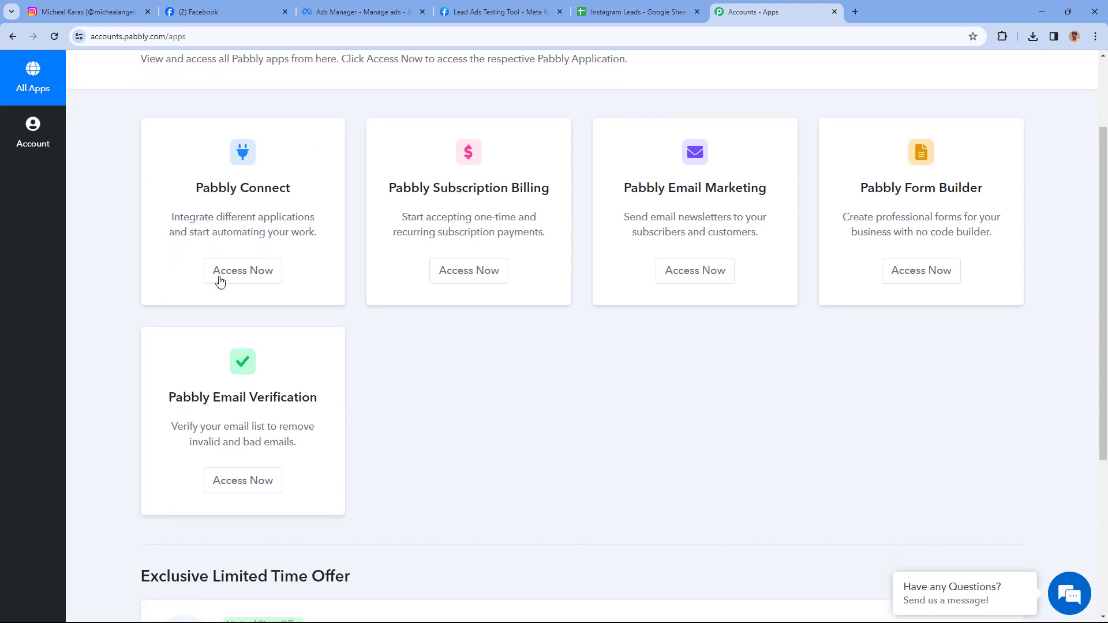
click(244, 275)
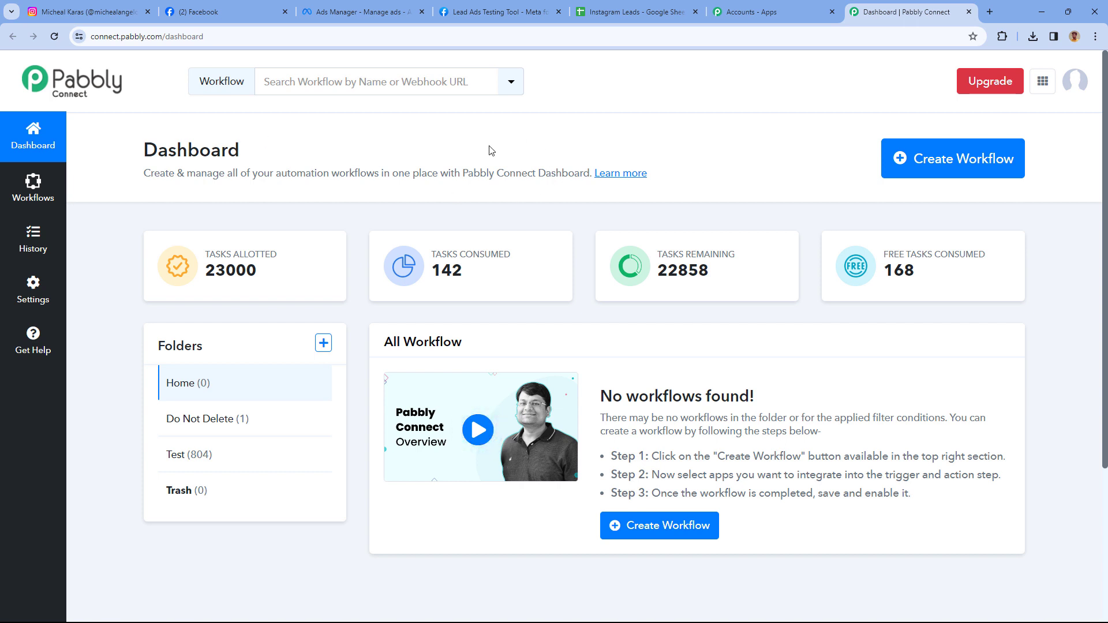
click(115, 12)
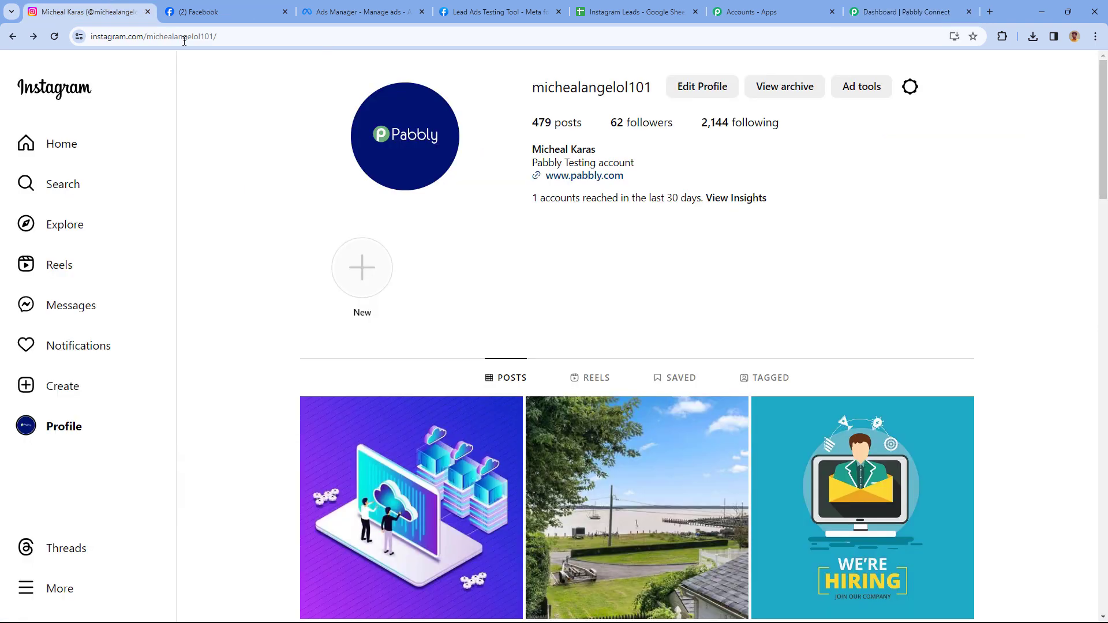
click(602, 21)
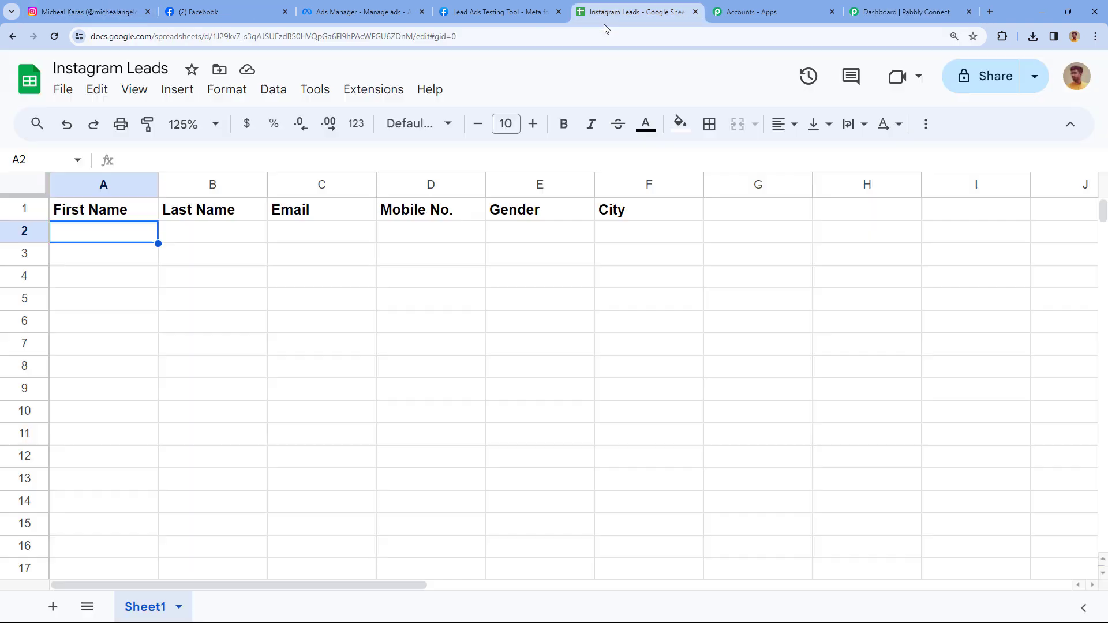
click(906, 12)
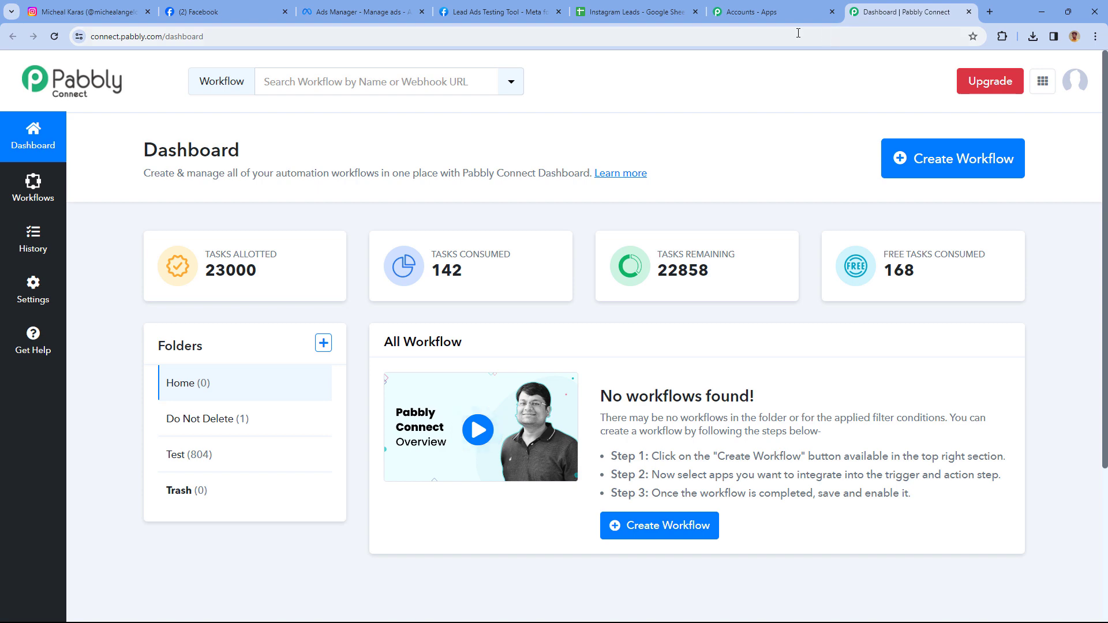
Create a workflow named 'Instagram Lead Ads to Google Sheets' in the Home folder.
click(1002, 144)
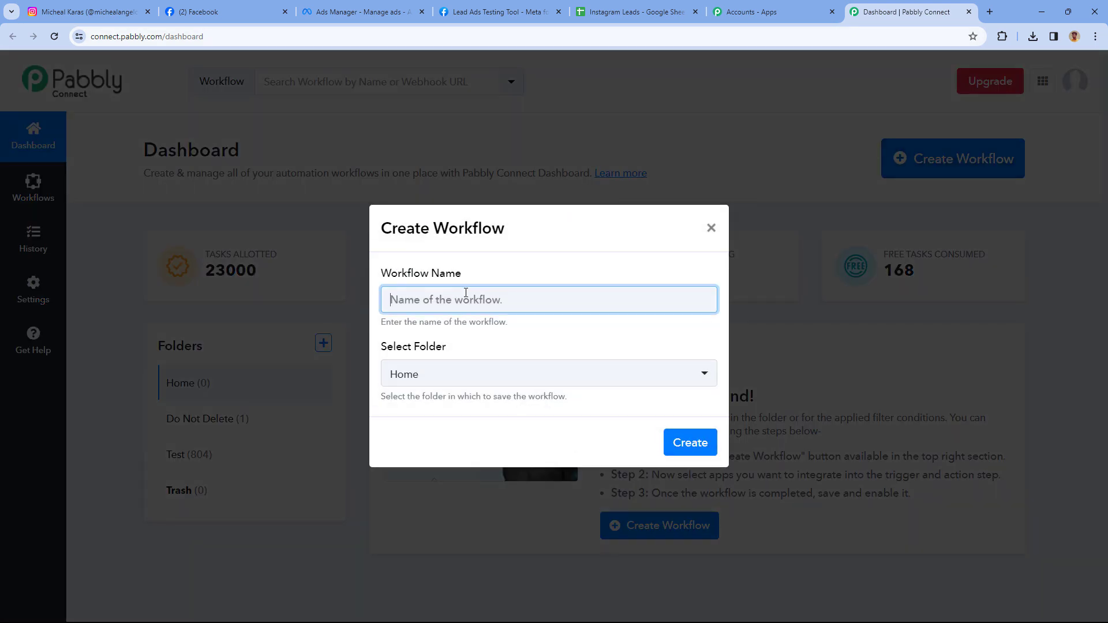
text(Instagram Lead A)
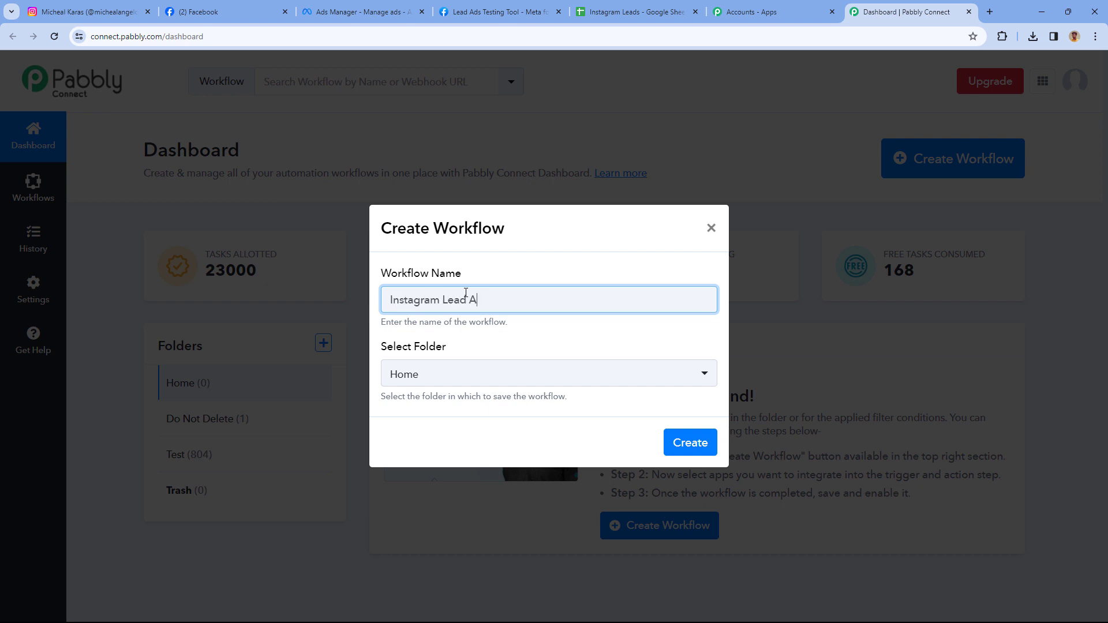
text(ds to Google Sheets)
click(514, 376)
click(471, 445)
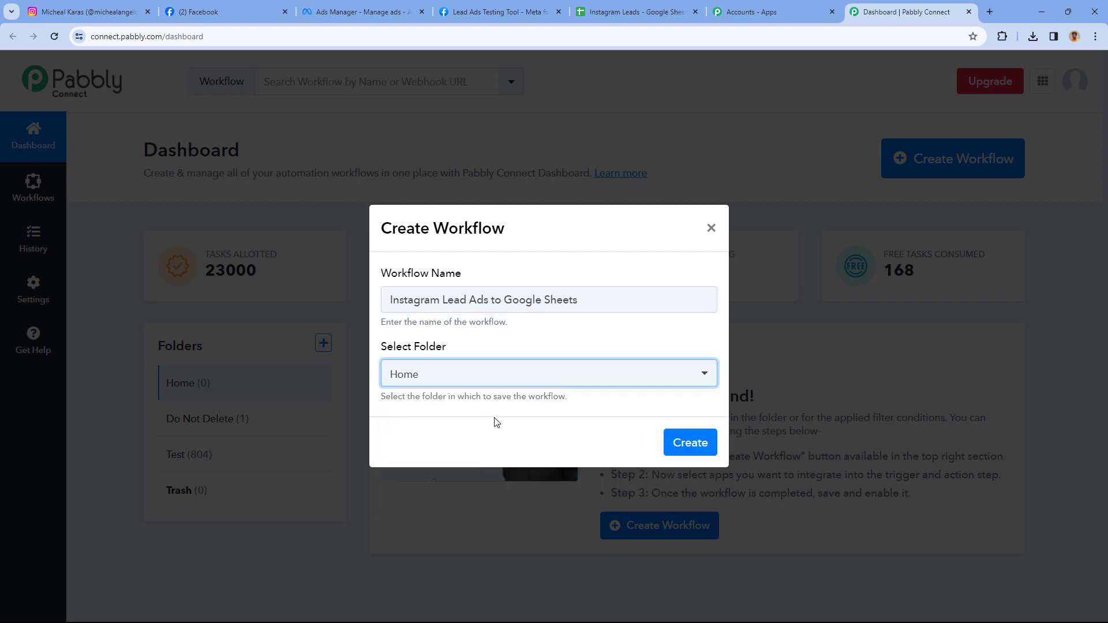
click(684, 442)
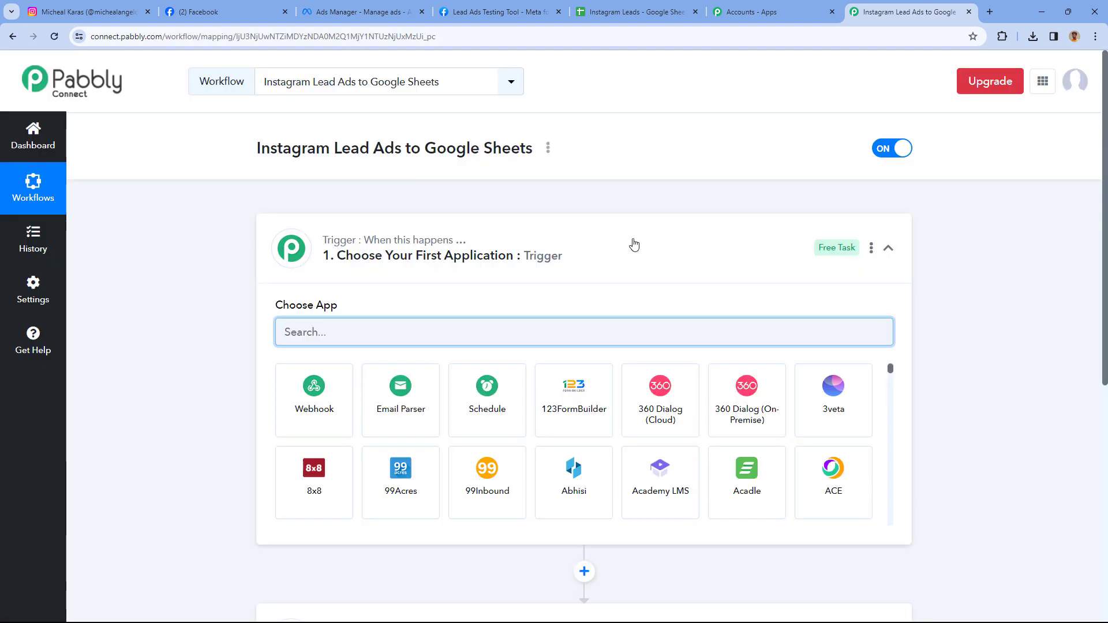
Collapse the trigger step to see the empty action step, then re-expand the trigger.
click(629, 242)
scroll(226, 226, down, 1)
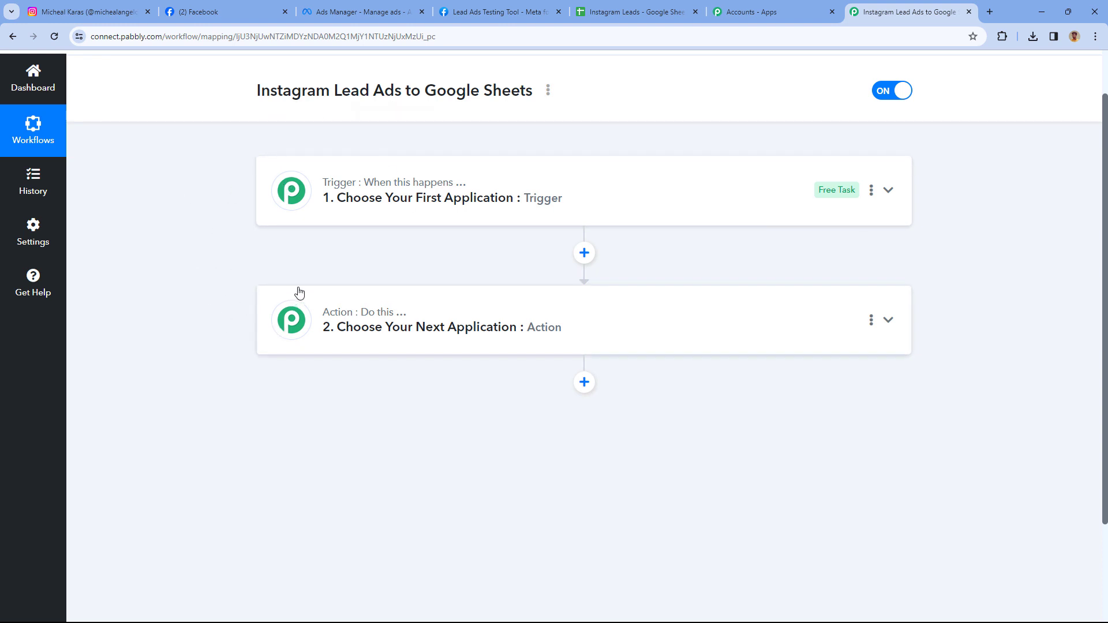
mouse_move(332, 189)
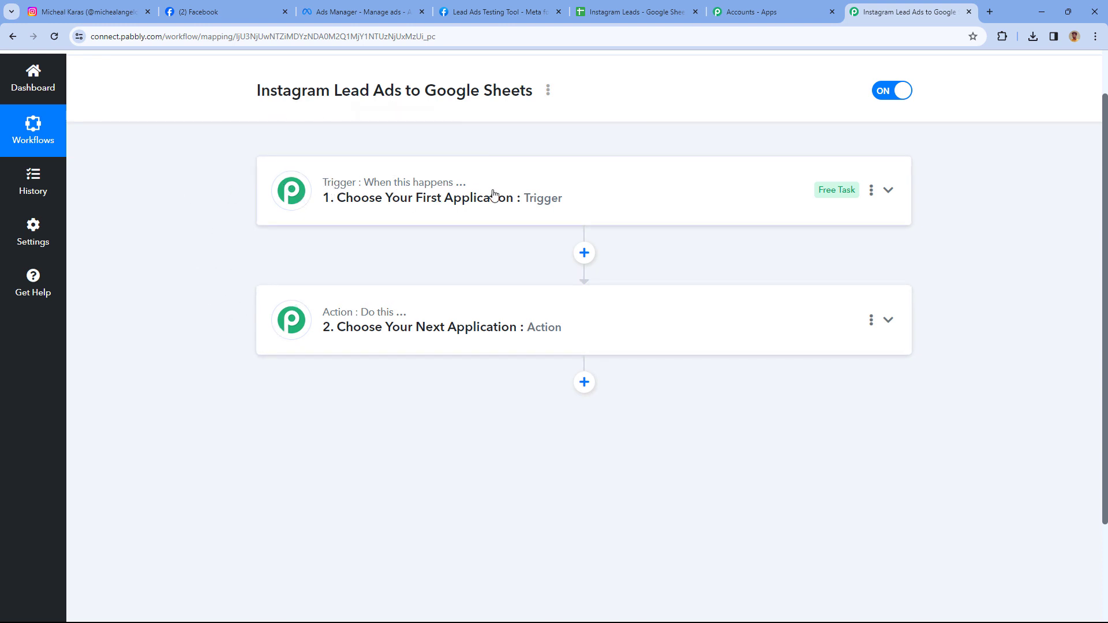
mouse_move(332, 321)
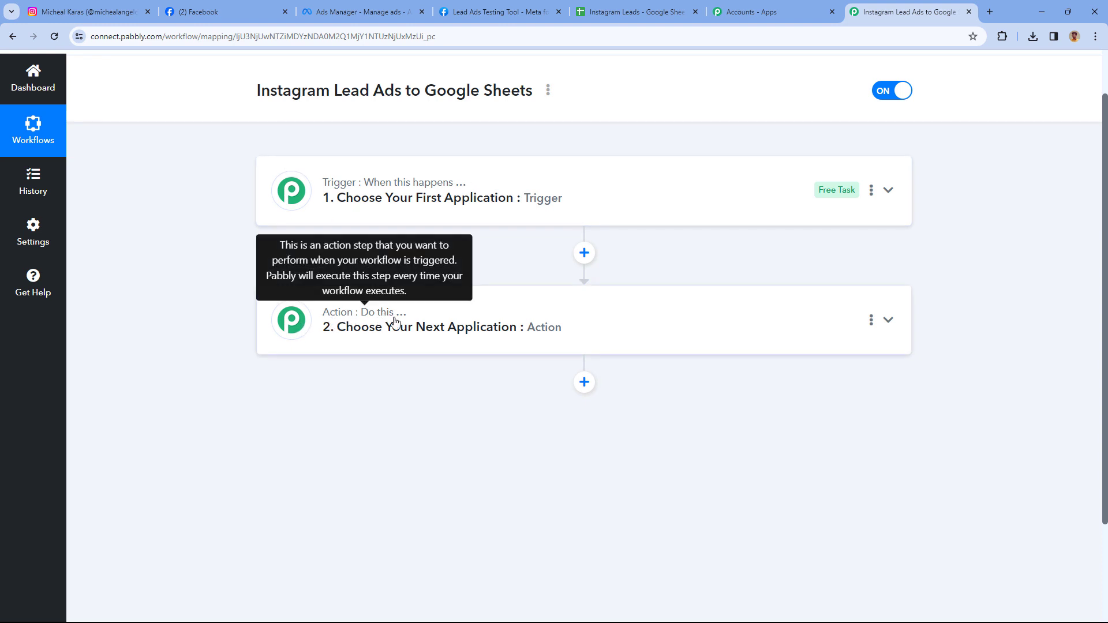
click(578, 188)
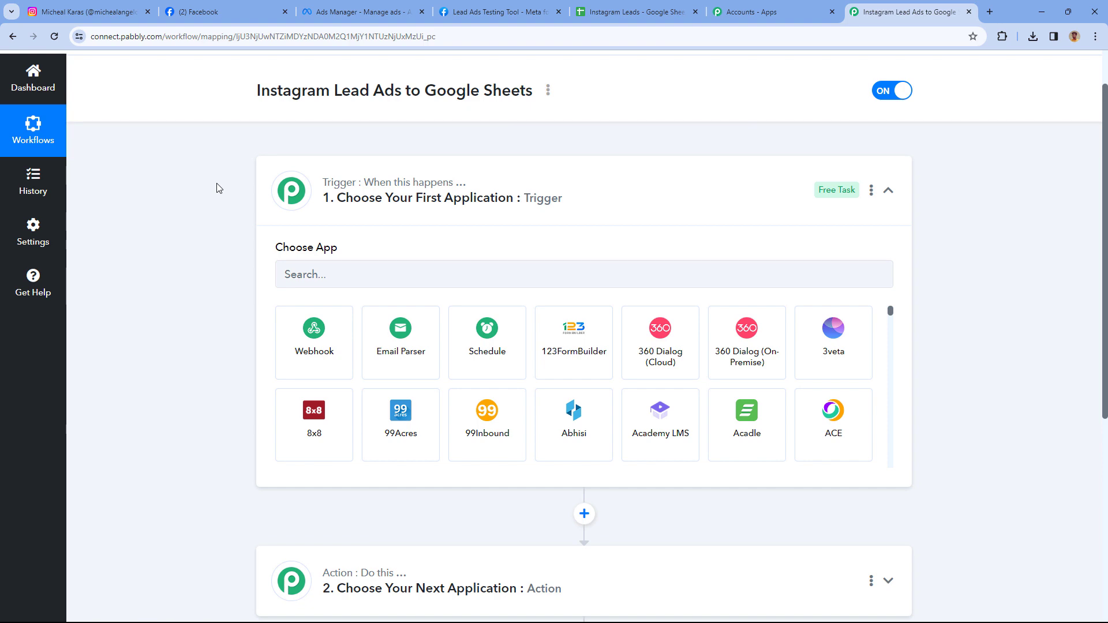
scroll(218, 188, down, 1)
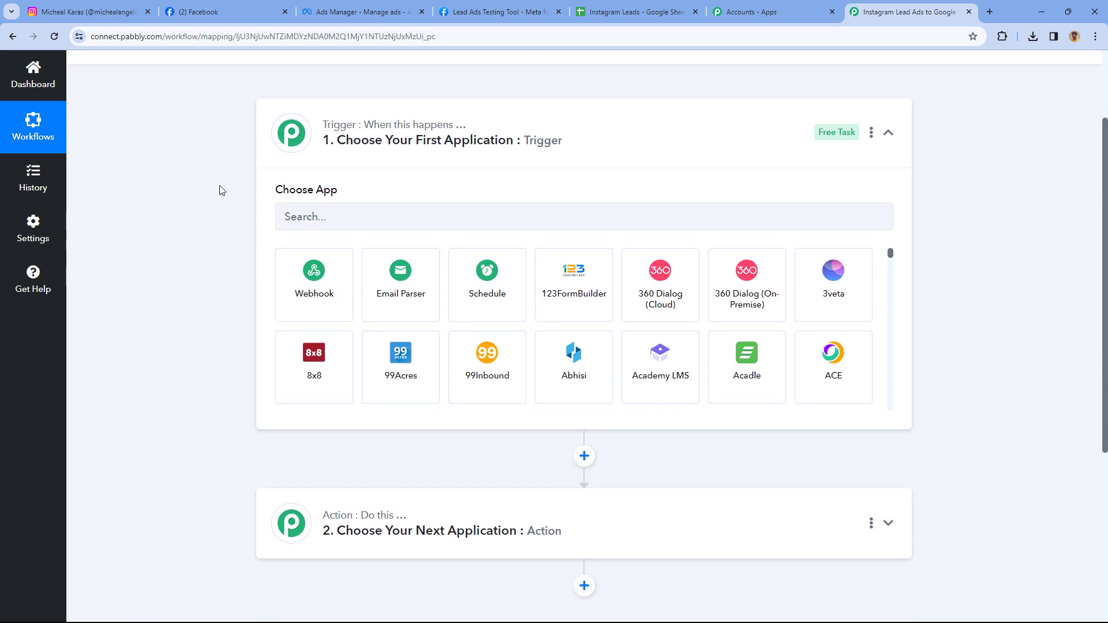
Check the Instagram profile and Instagram Leads sheet, then return to the trigger's app search box.
click(93, 12)
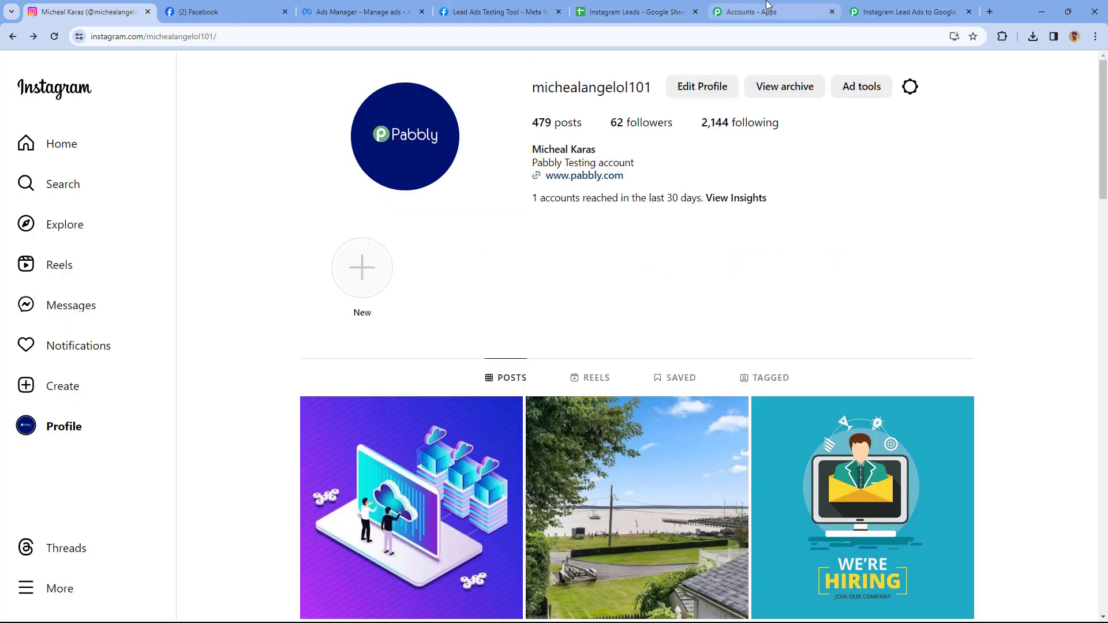
click(904, 11)
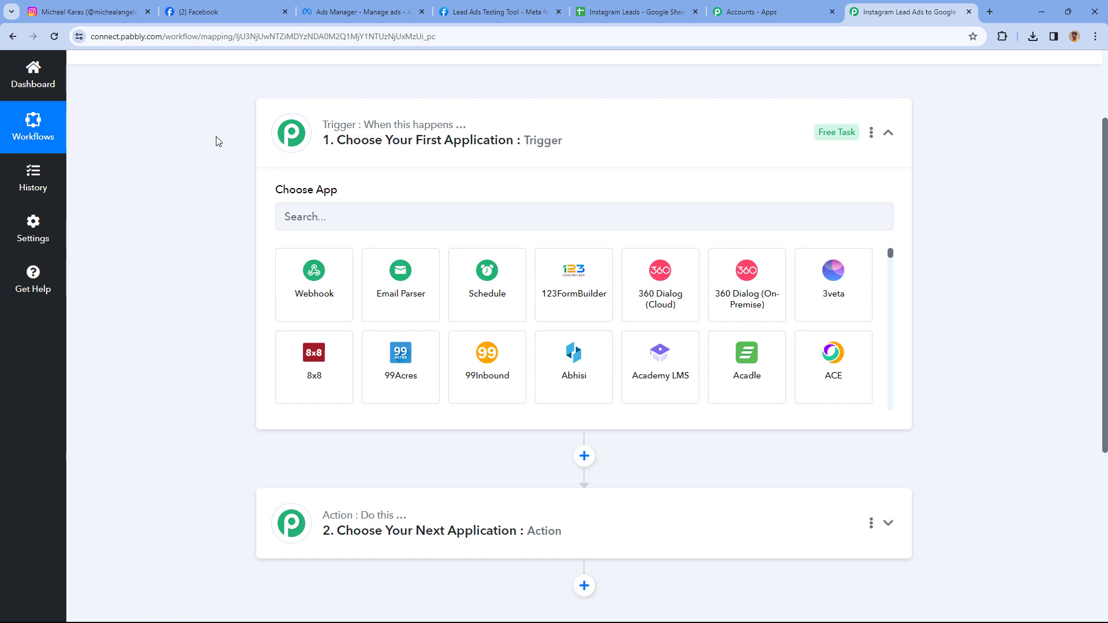
scroll(219, 141, down, 1)
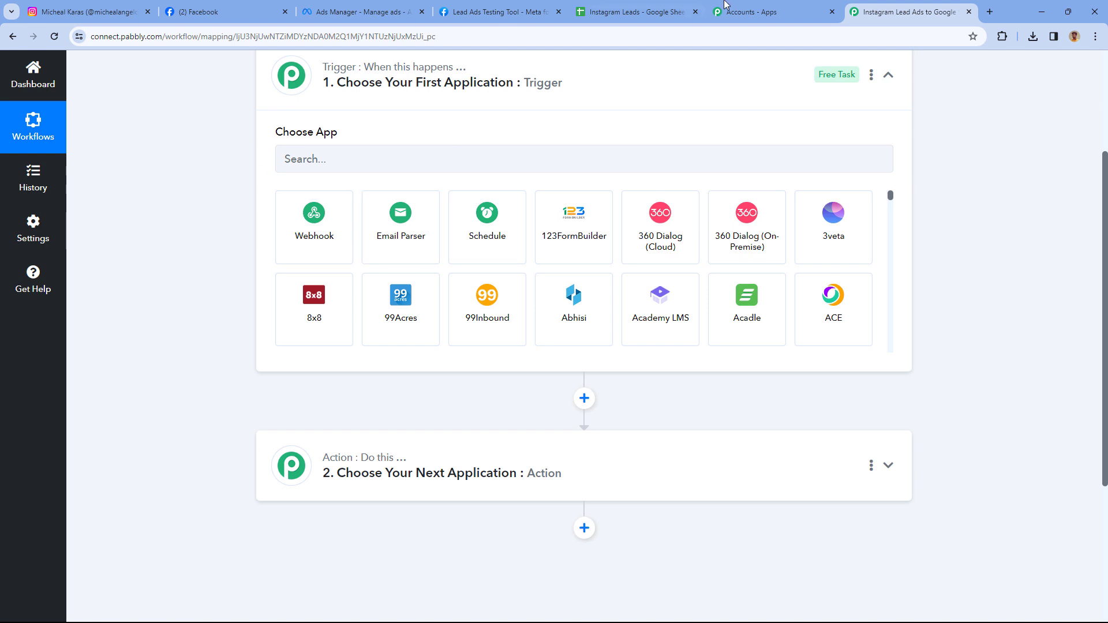
click(640, 8)
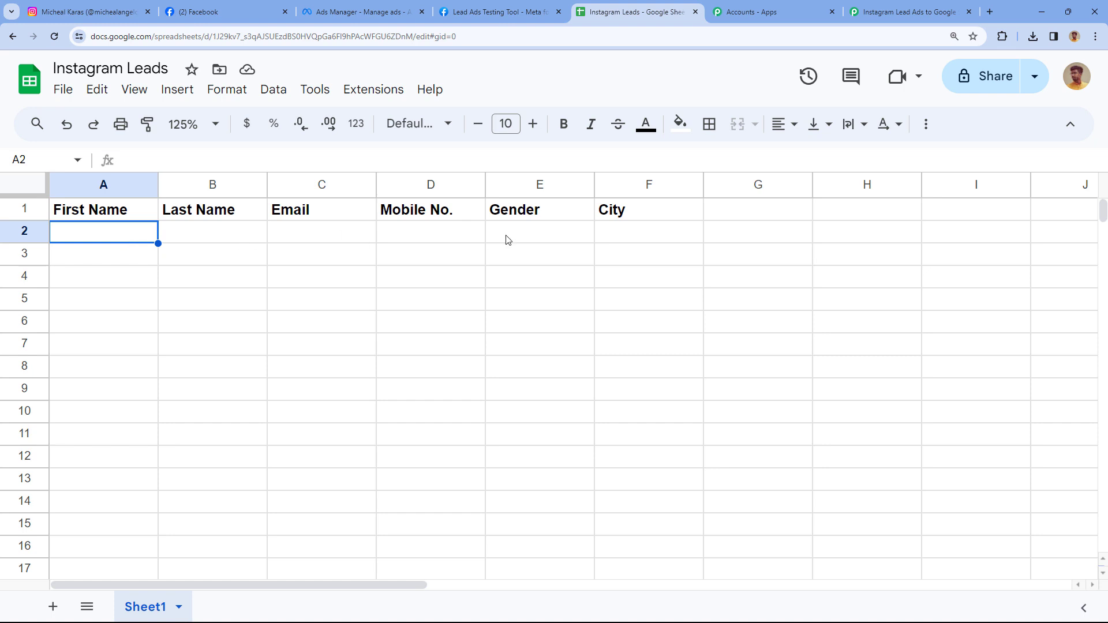
click(909, 12)
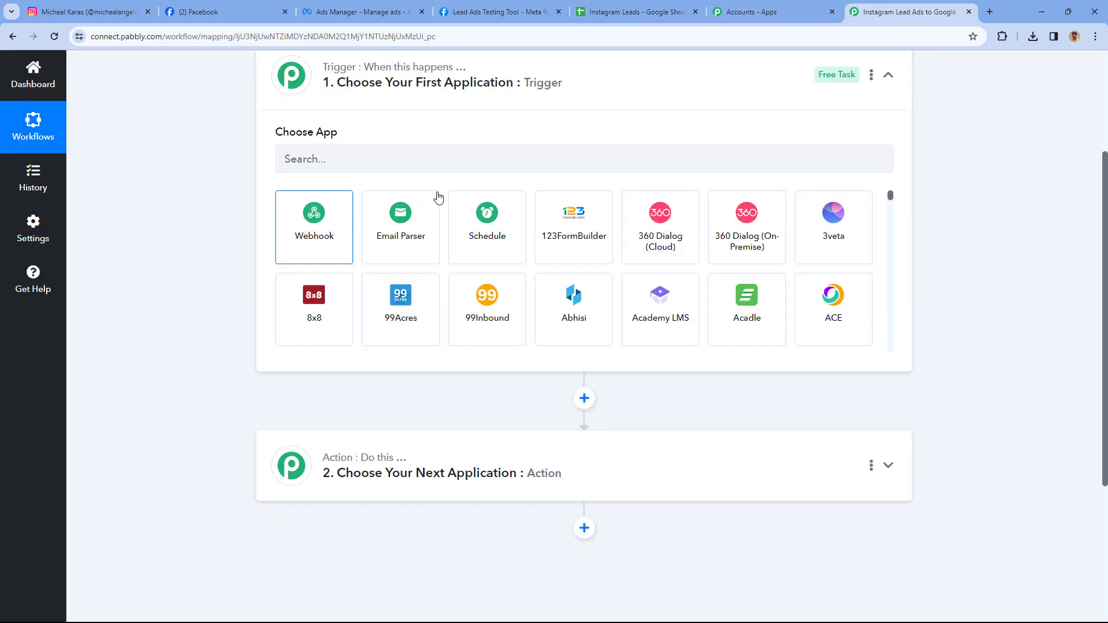
click(334, 157)
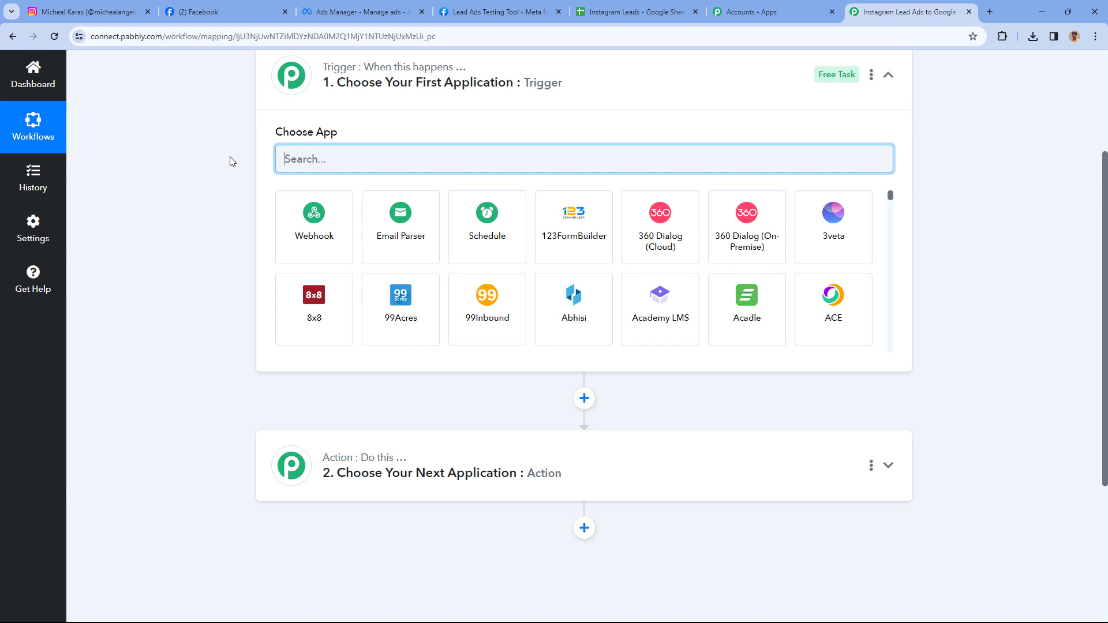
Set the trigger app to Instagram Lead Ads with the New Lead (Instant) event.
text(Insta)
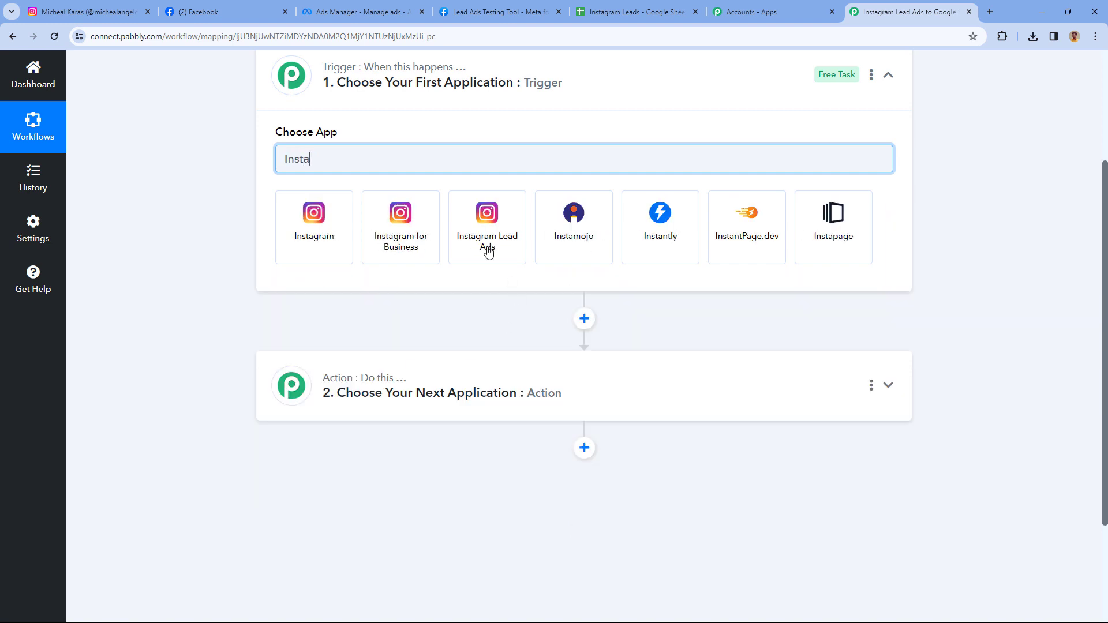
click(487, 250)
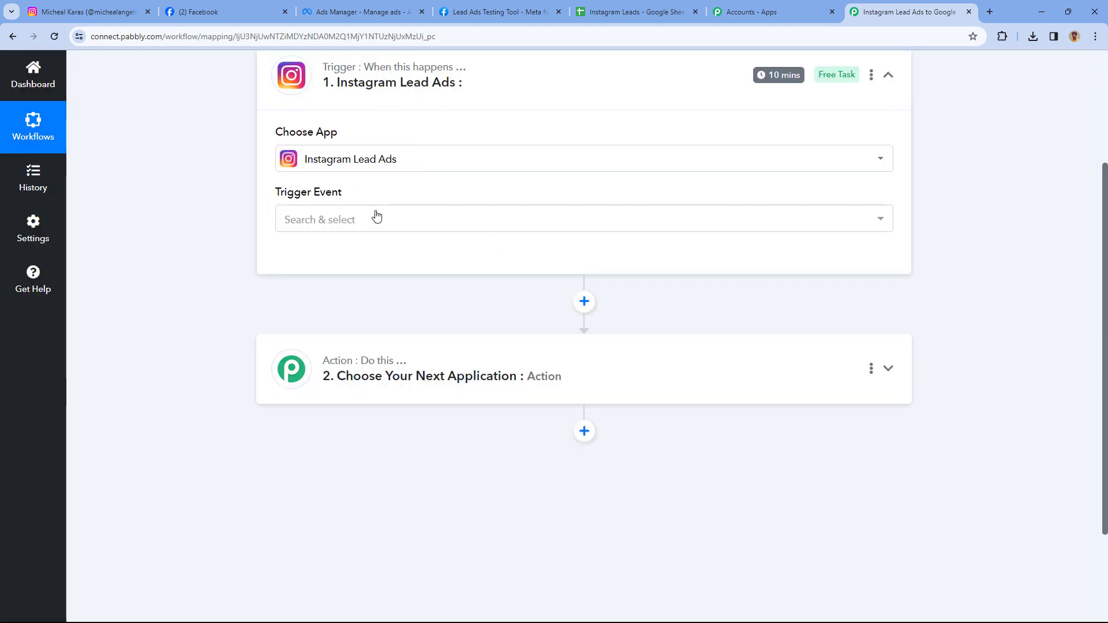
click(377, 217)
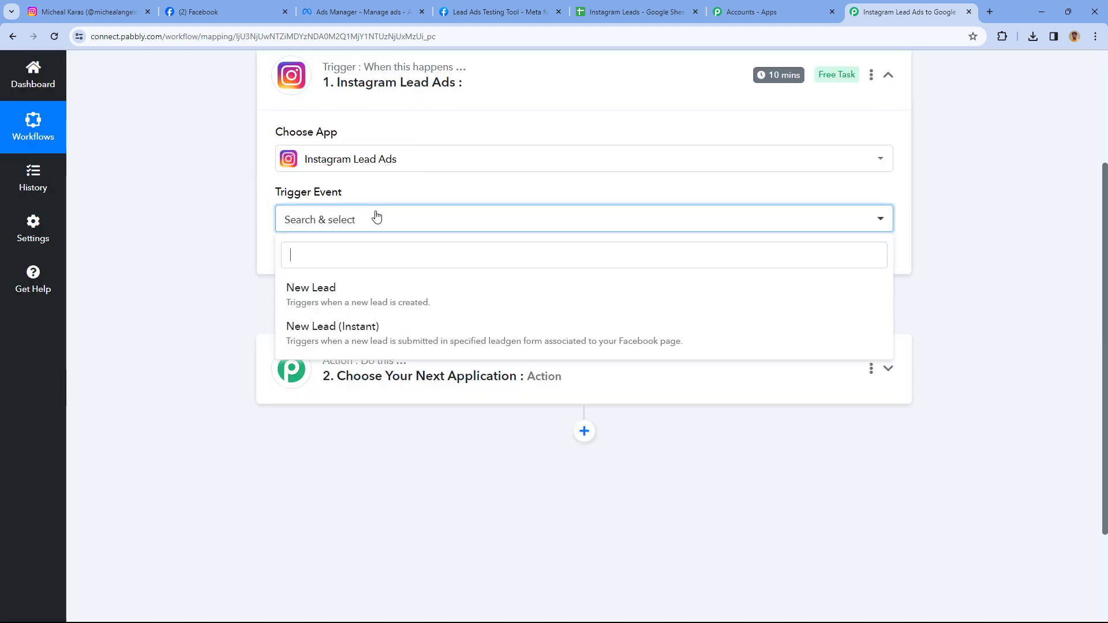
click(346, 334)
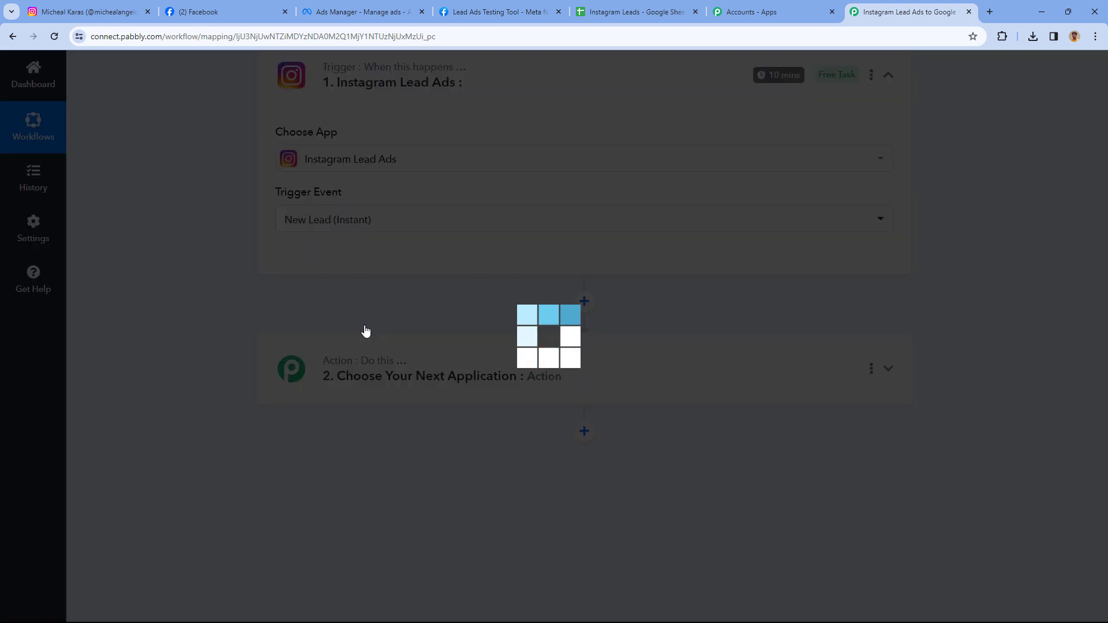
scroll(277, 248, up, 1)
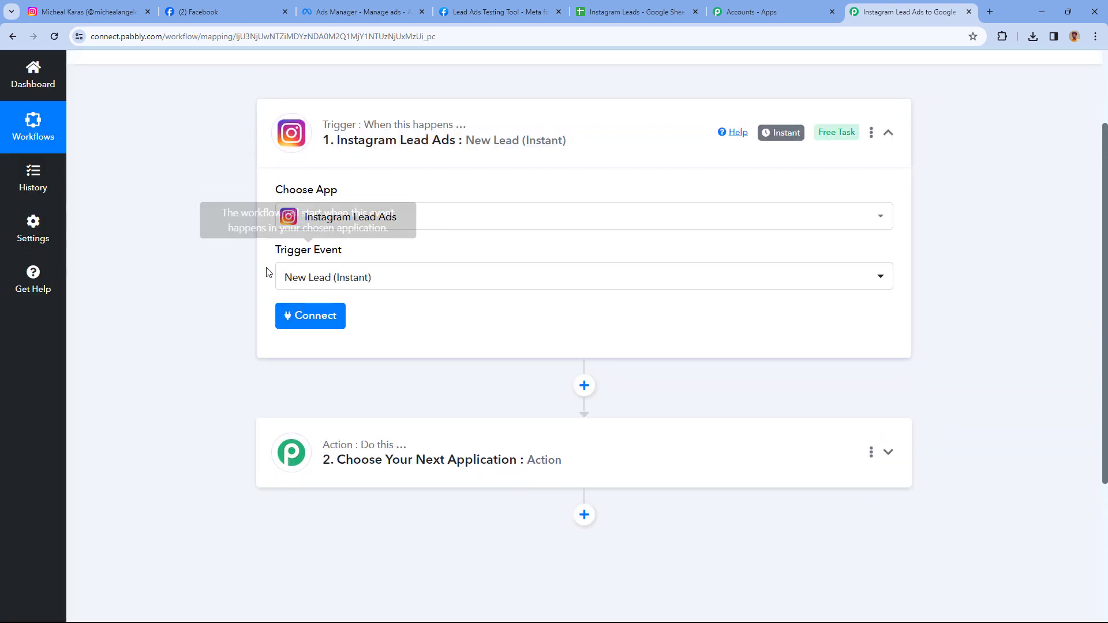
click(307, 327)
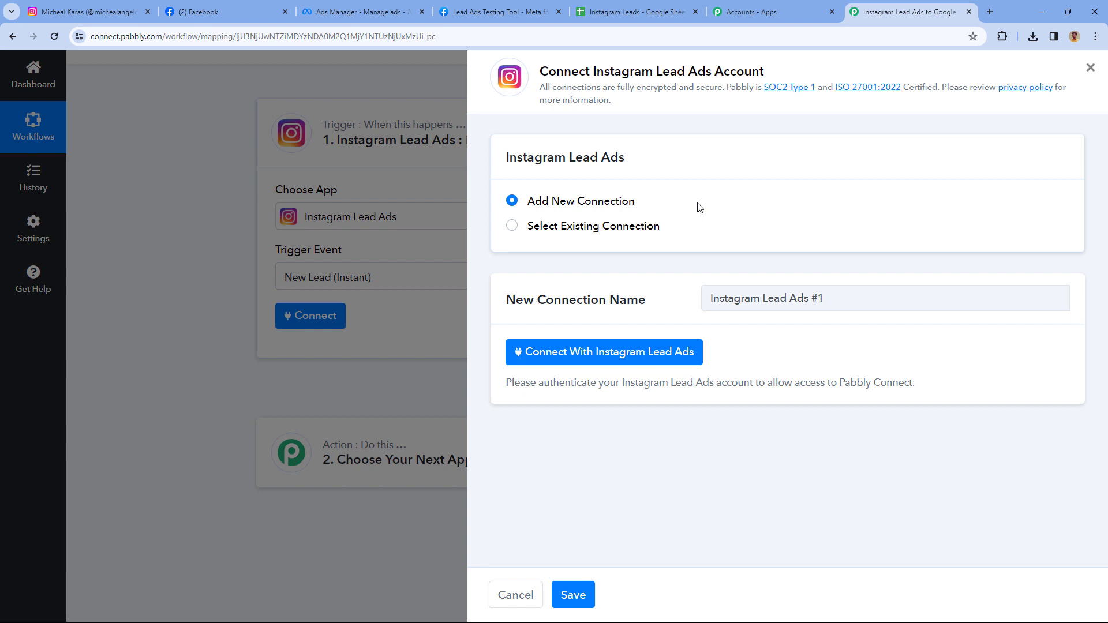
Authorise the new Instagram Lead Ads connection through Facebook and move the popup aside.
click(604, 353)
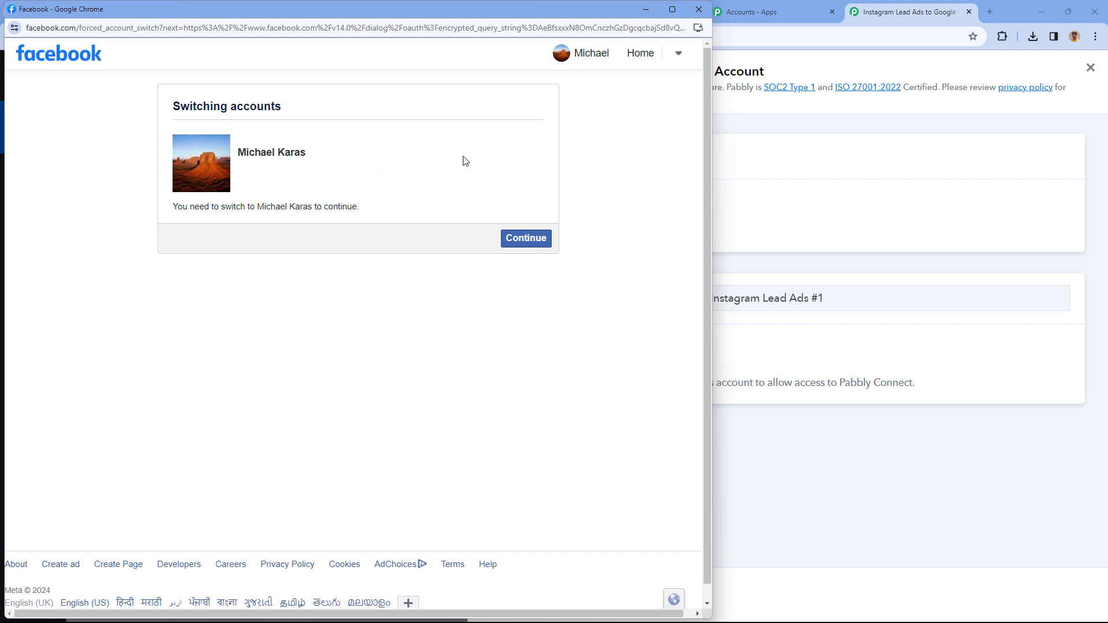
drag(283, 9, 371, 10)
Open Instagram Settings and the Meta Accounts Centre to review linked profiles, then return to Pabbly.
click(45, 15)
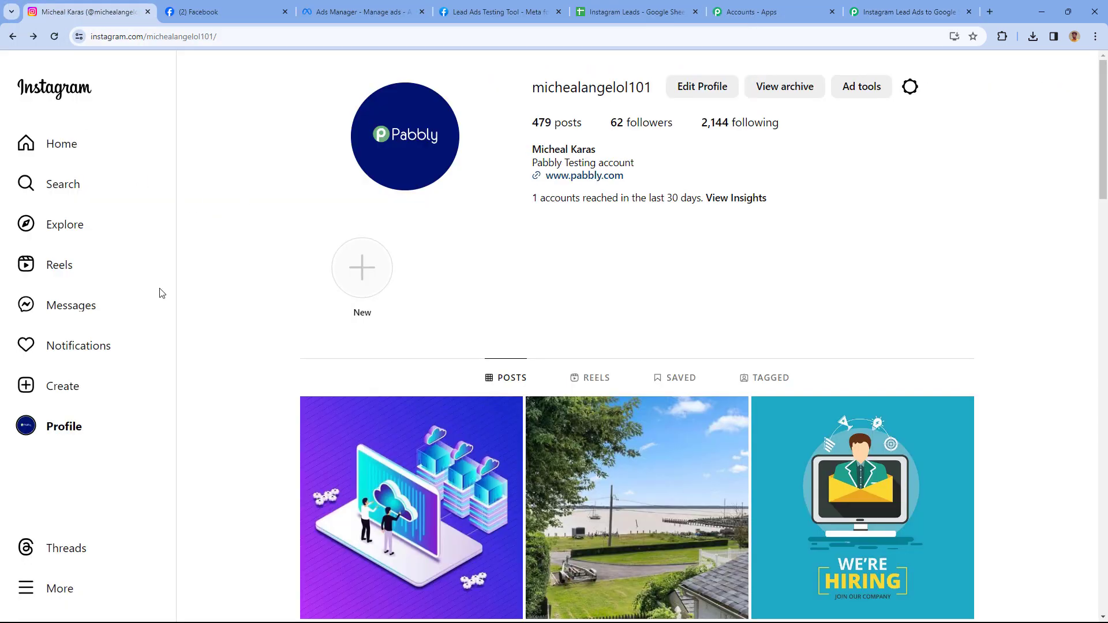
click(64, 590)
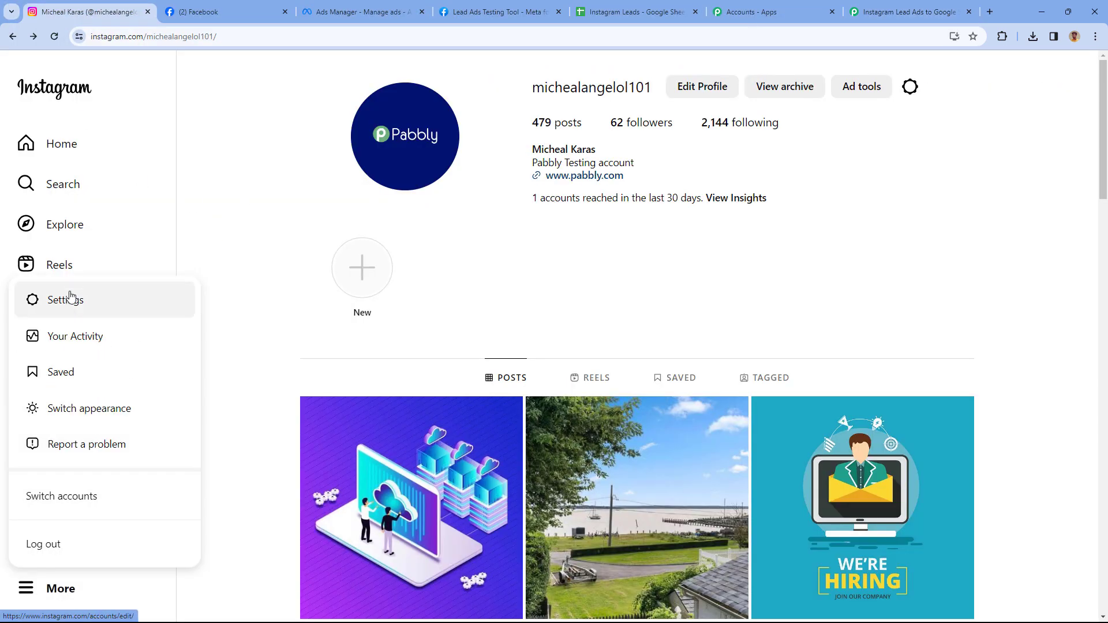
click(70, 297)
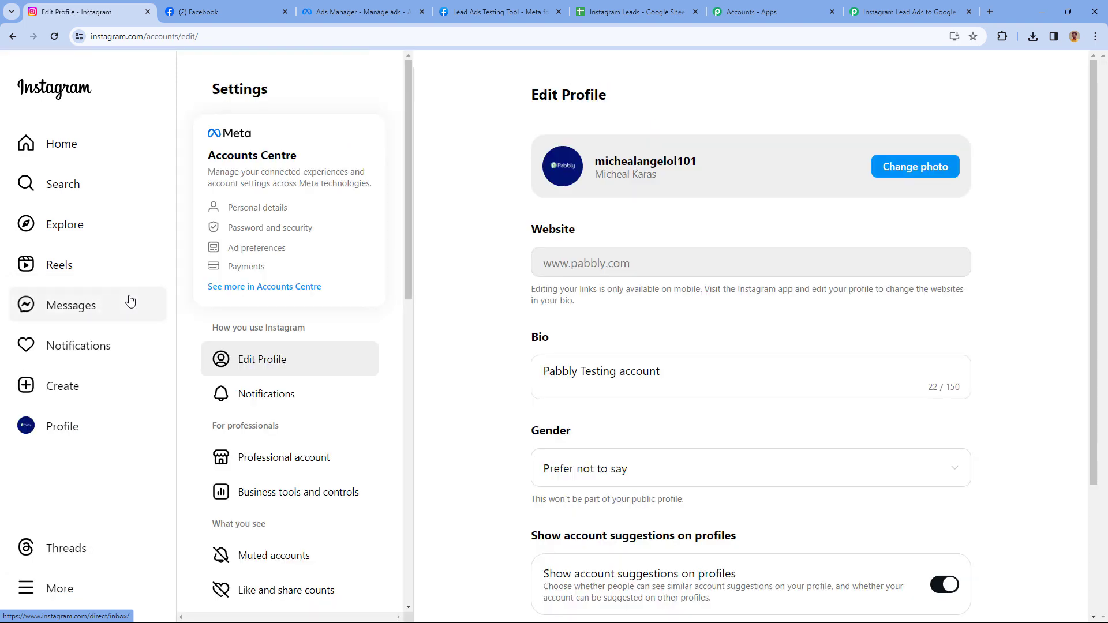
click(265, 287)
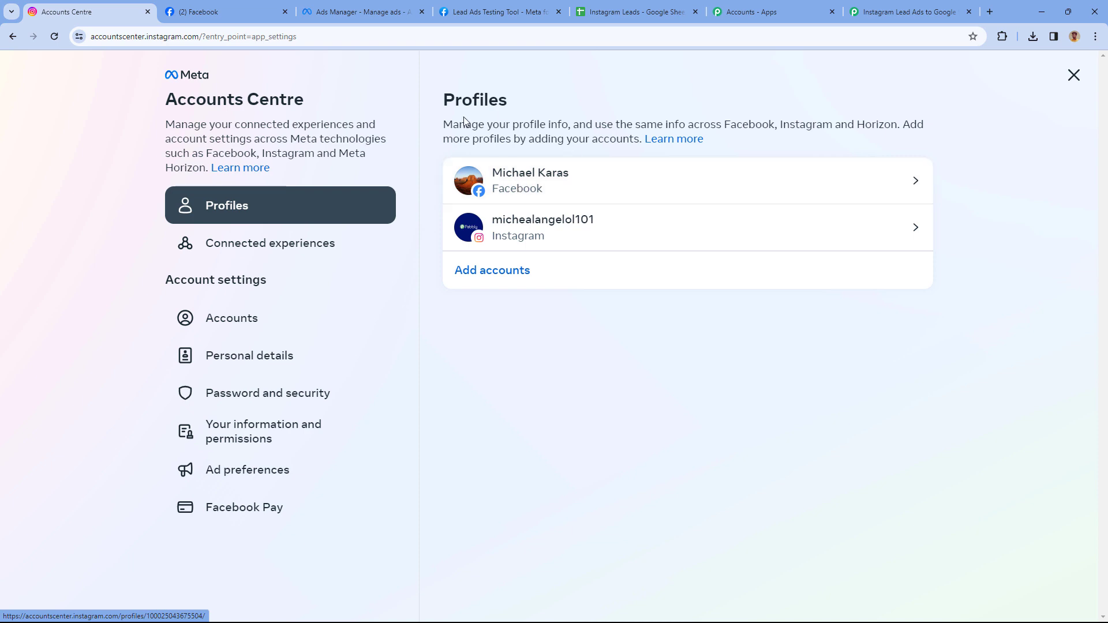
click(909, 12)
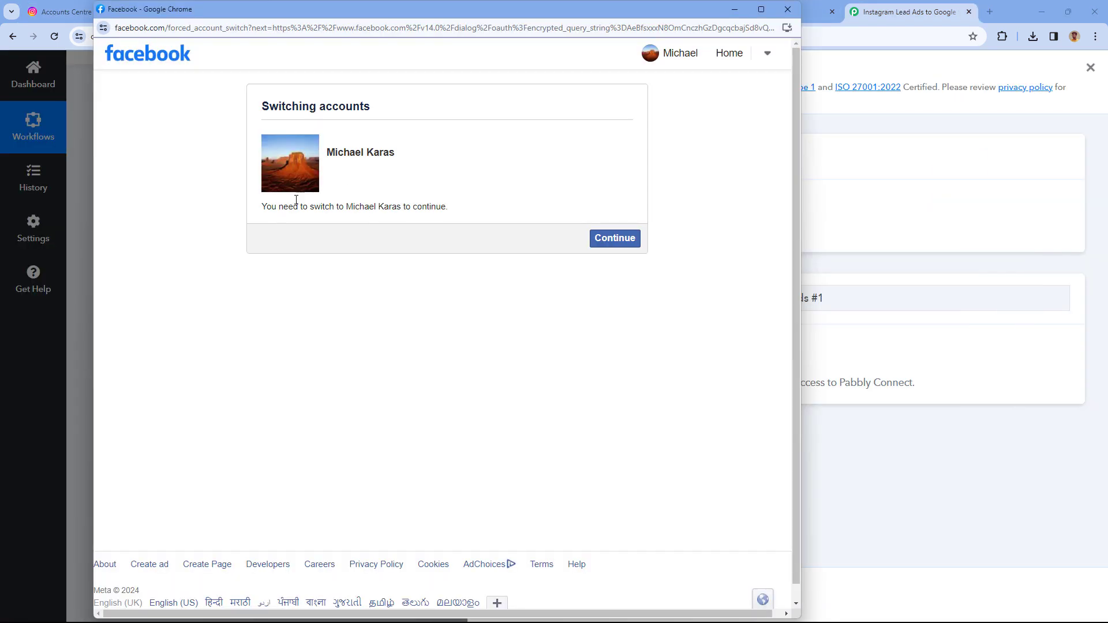
Confirm the Facebook account switch so the trigger connects, showing page Thread & Co. and All LeadGen Forms.
click(608, 239)
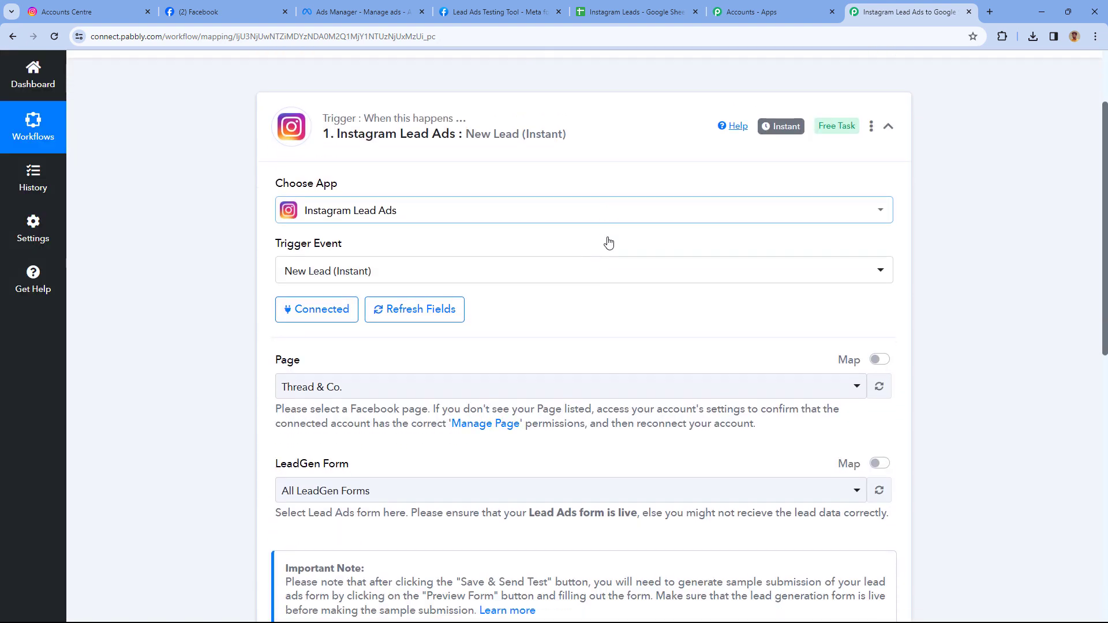
scroll(267, 211, down, 3)
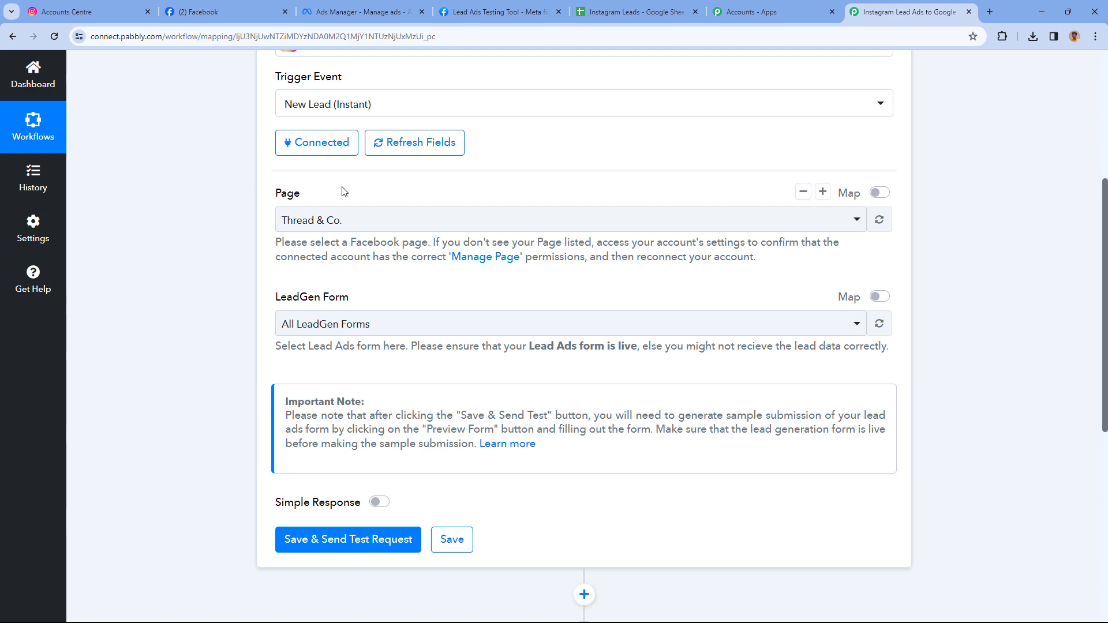
Check the Instagram account linked on Facebook and try opening Peak Performance Physio's page settings.
click(229, 6)
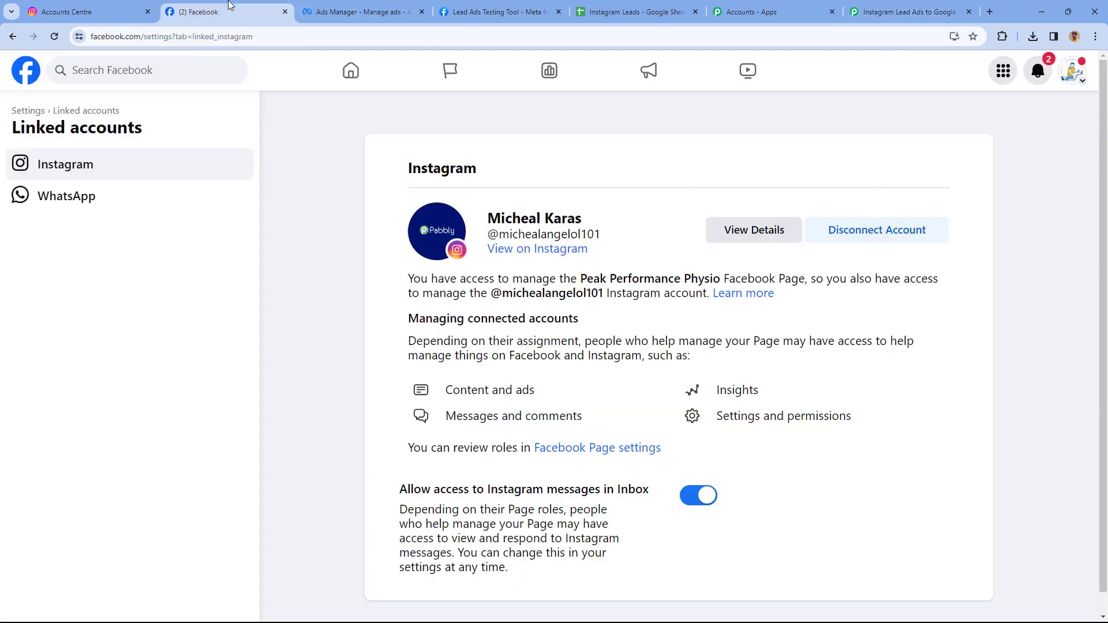
click(848, 6)
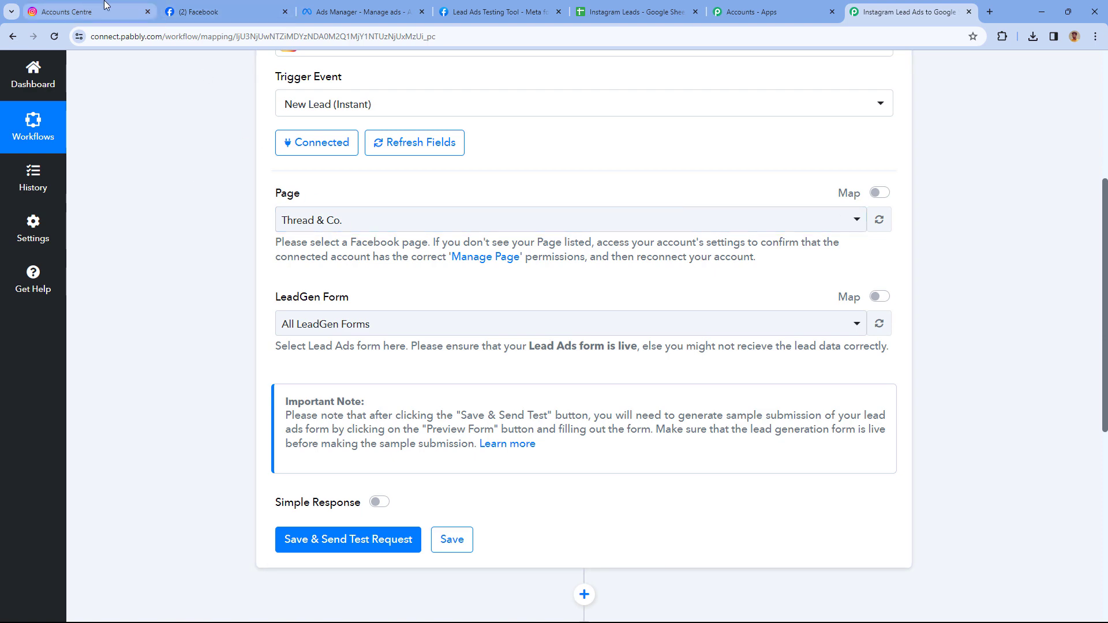
key(ctrl+2)
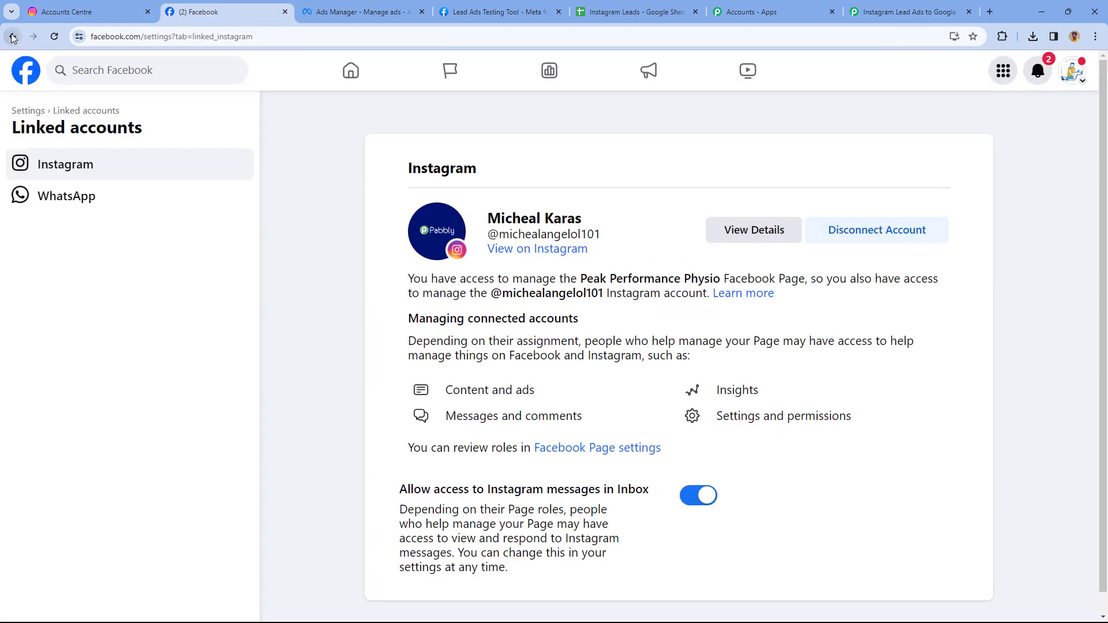
click(12, 36)
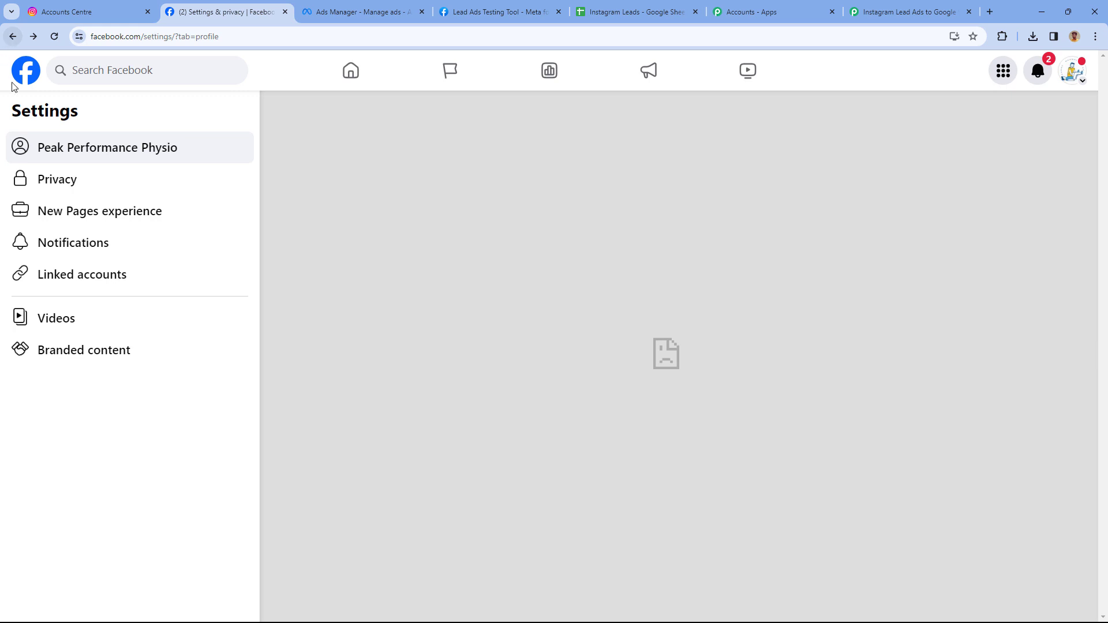
click(192, 148)
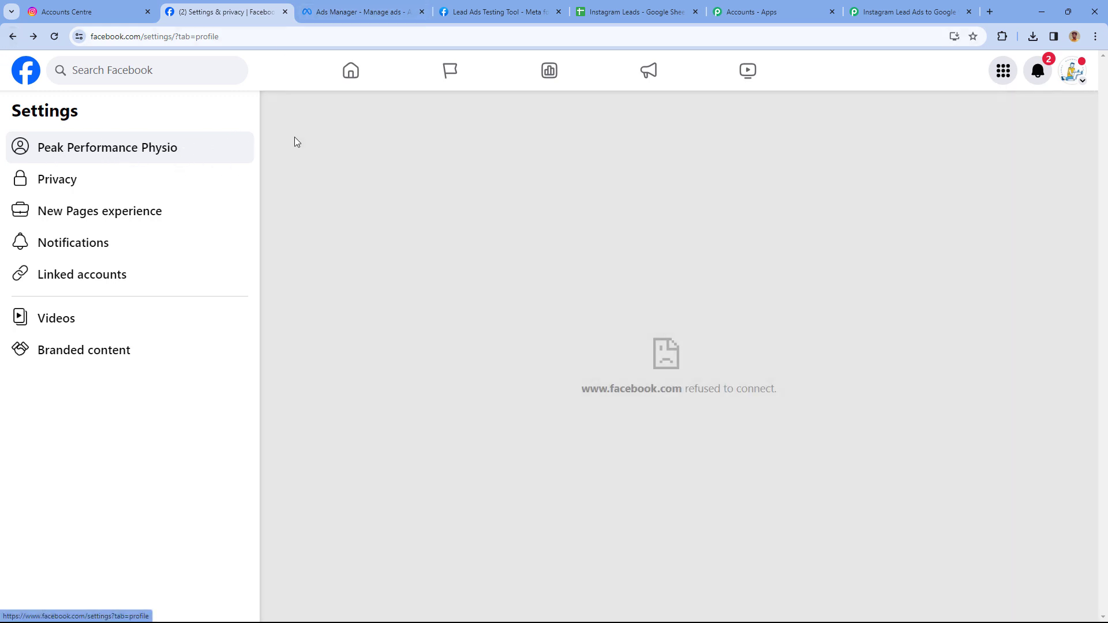
click(12, 36)
View the Instagram Leads ad in Ads Manager, whose Facebook Page is Peak Performance Physio.
click(346, 12)
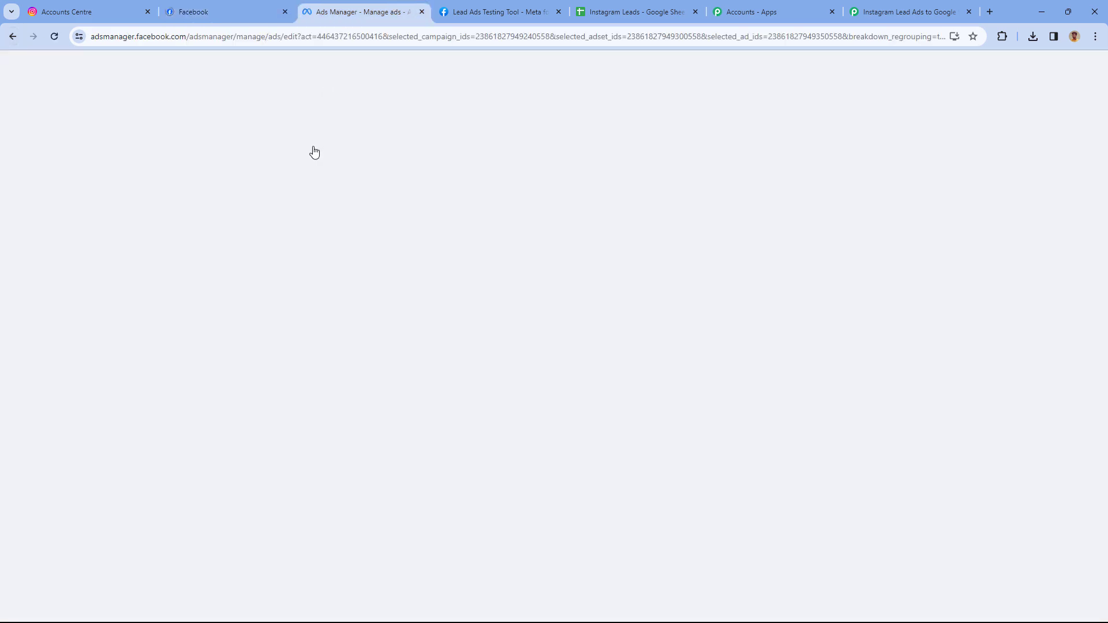
mouse_move(437, 300)
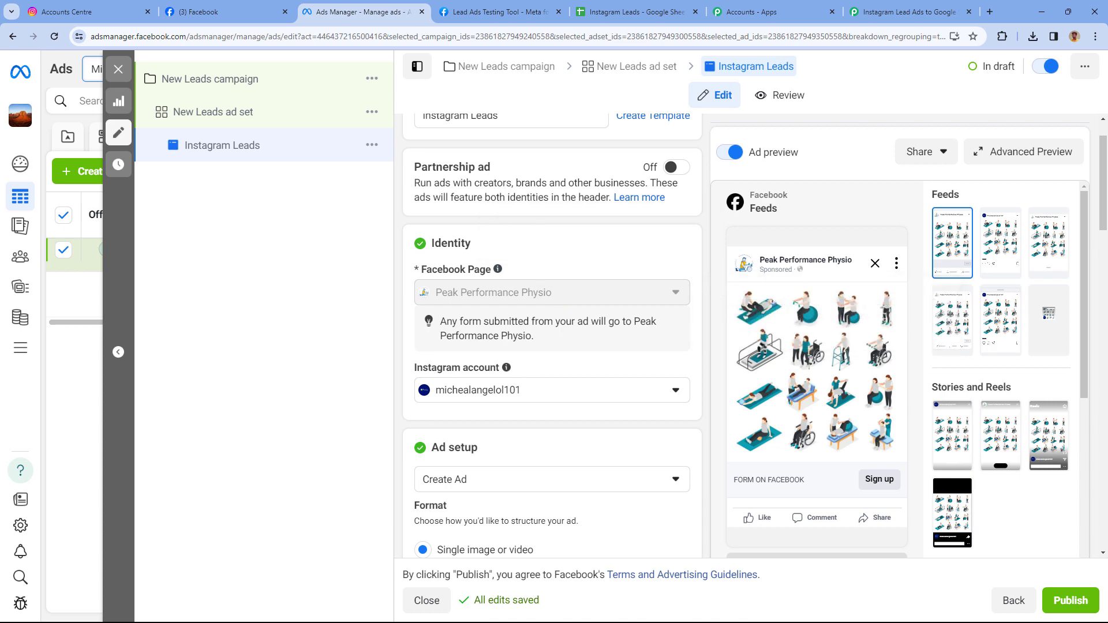
click(909, 12)
Search the trigger's Page list for 'Pea' and select Peak Performance Physio.
click(396, 222)
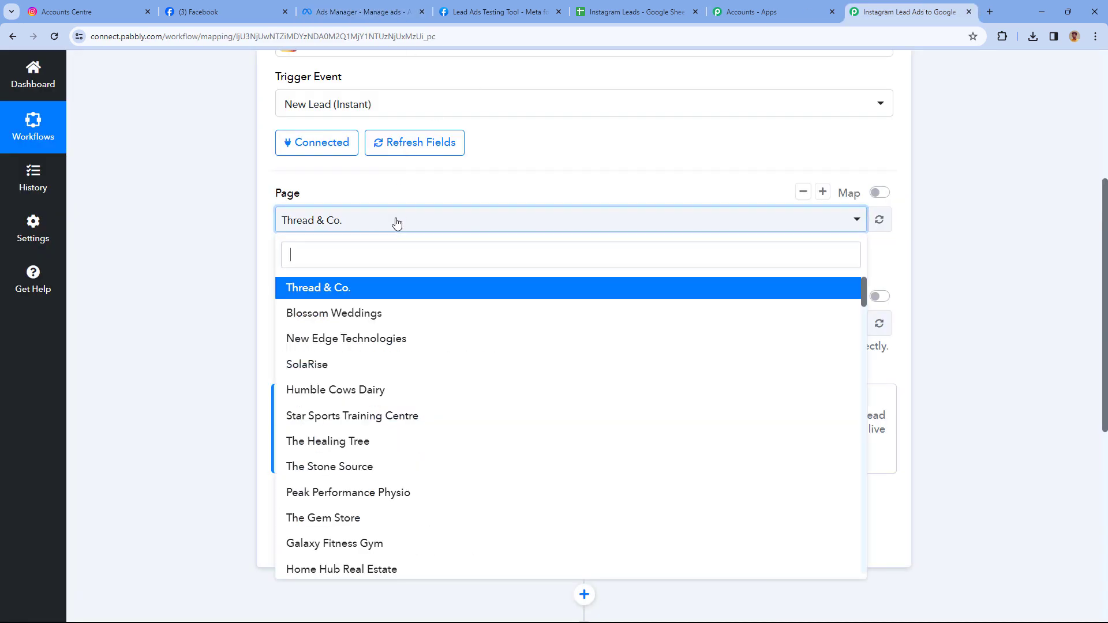
scroll(267, 218, down, 1)
scroll(401, 265, down, 3)
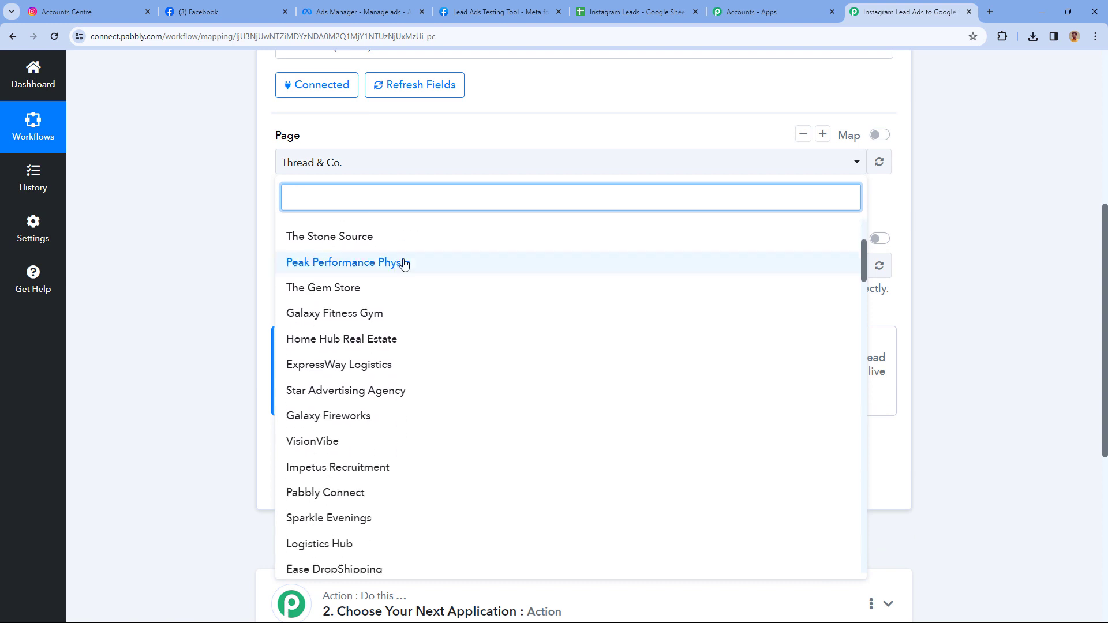
scroll(453, 277, down, 9)
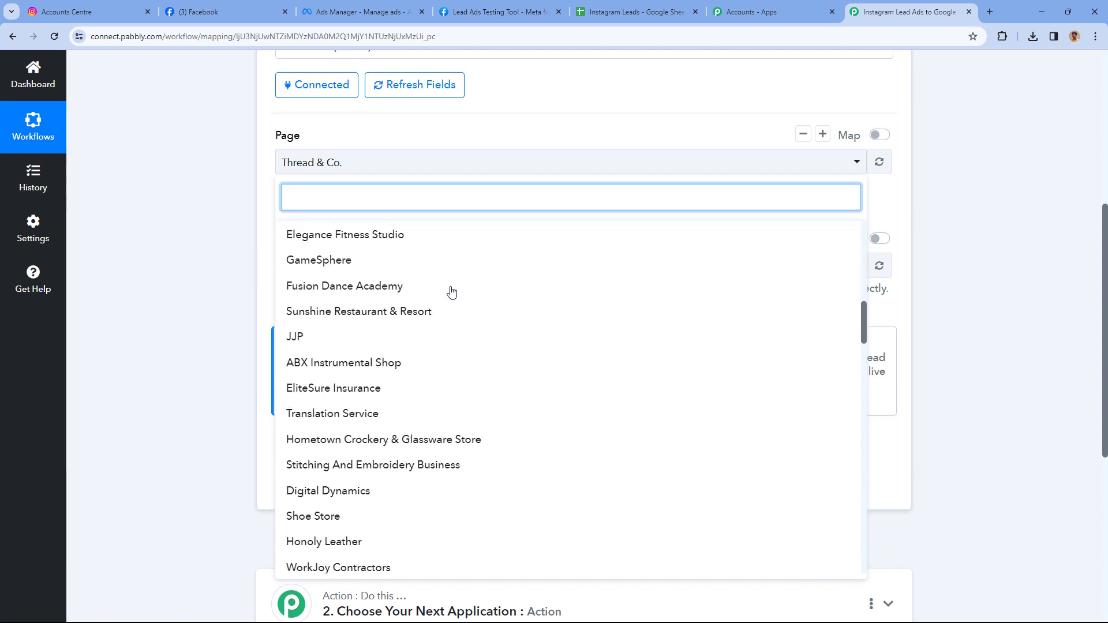
scroll(450, 347, down, 2)
scroll(451, 292, up, 8)
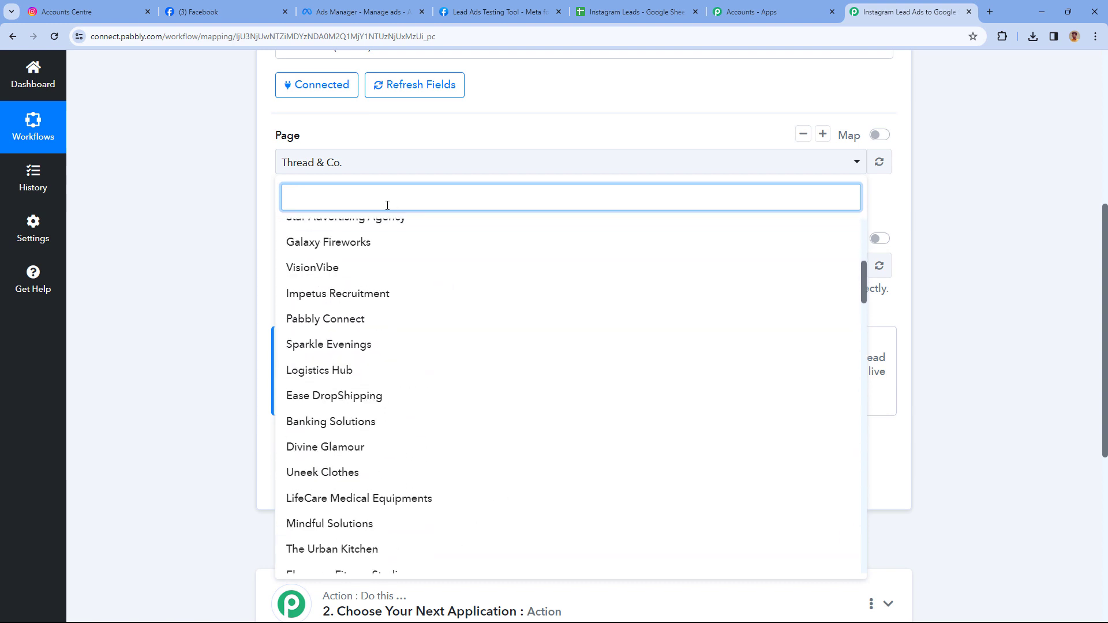
text(P)
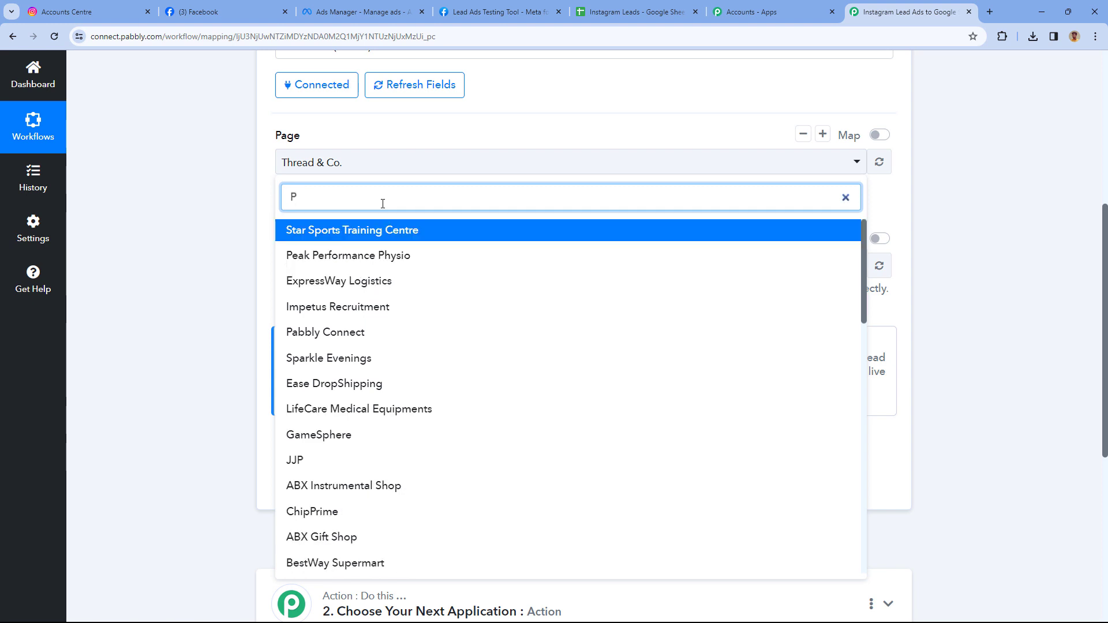
text(a)
key(BackSpace)
text(ea)
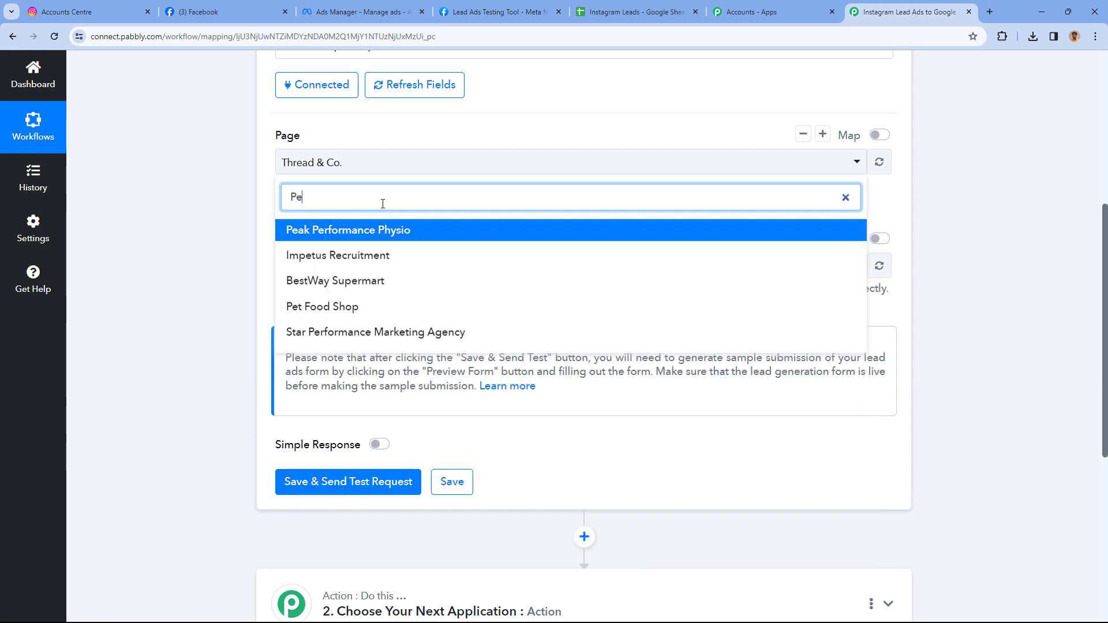
click(363, 232)
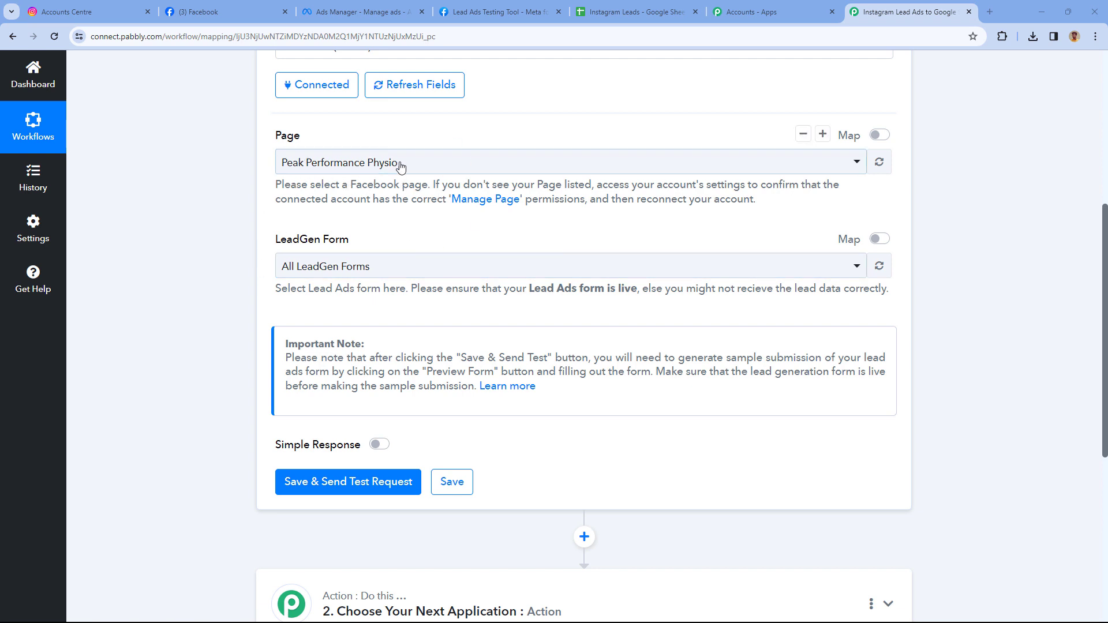
click(402, 262)
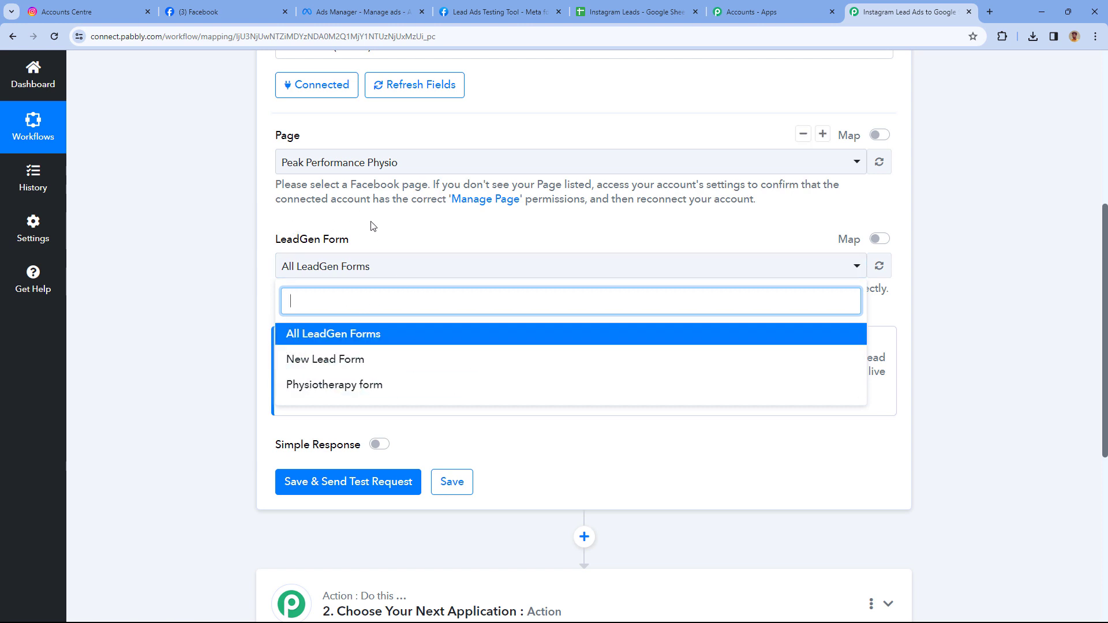
click(350, 13)
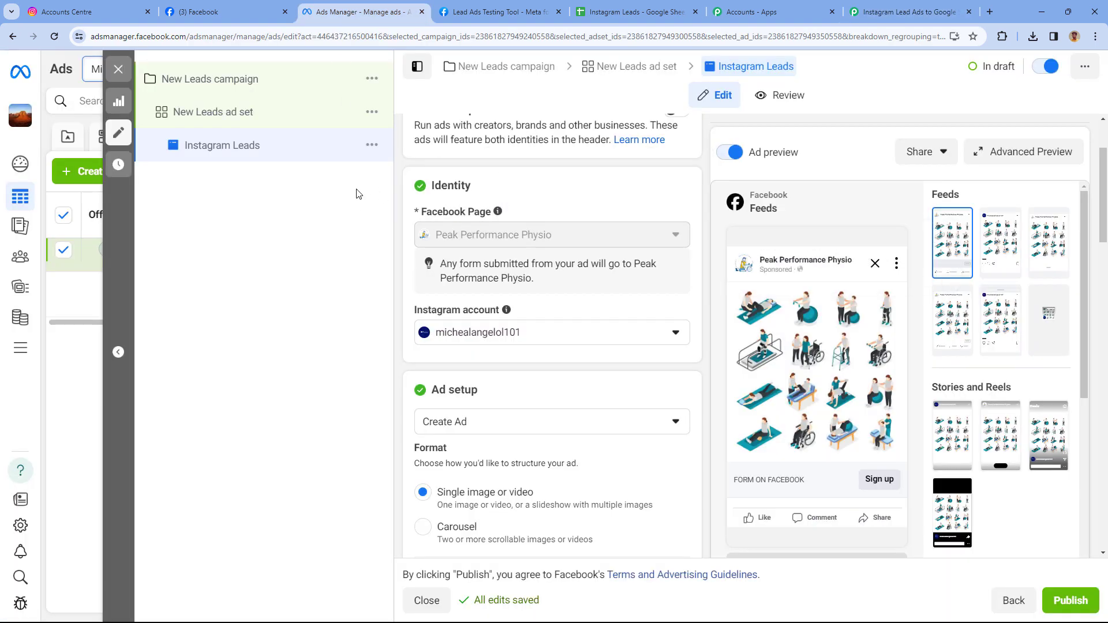
click(903, 12)
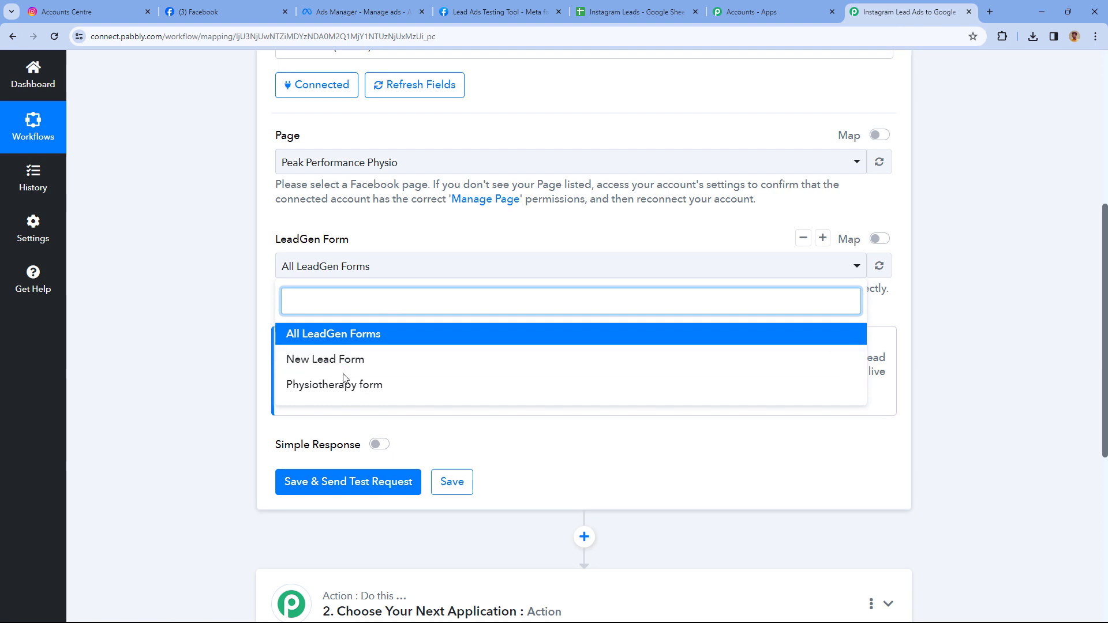
click(401, 238)
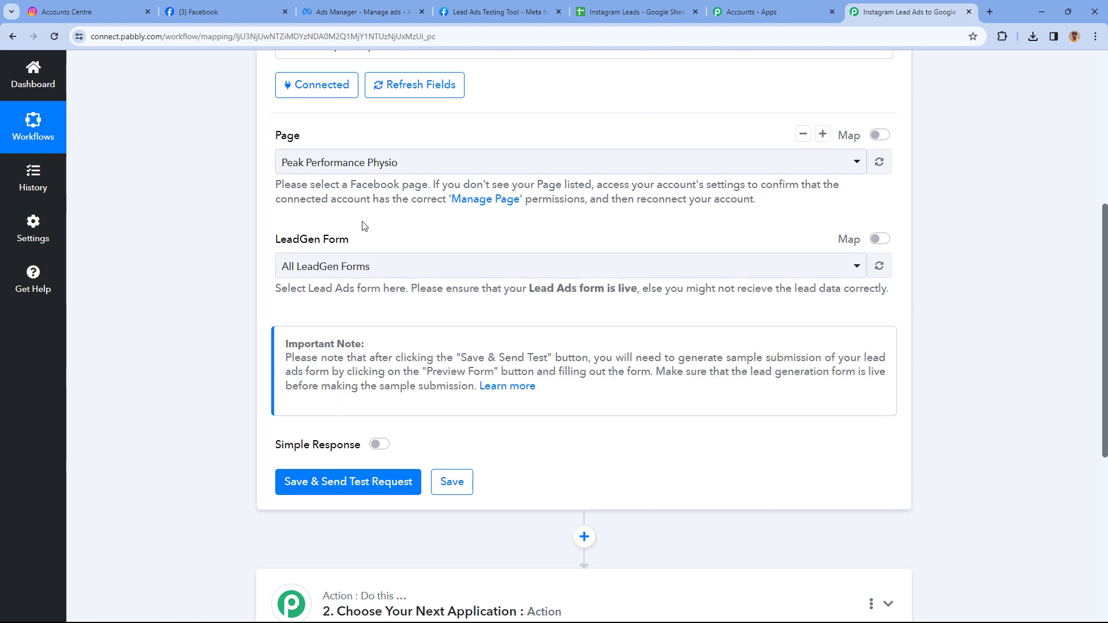
click(378, 8)
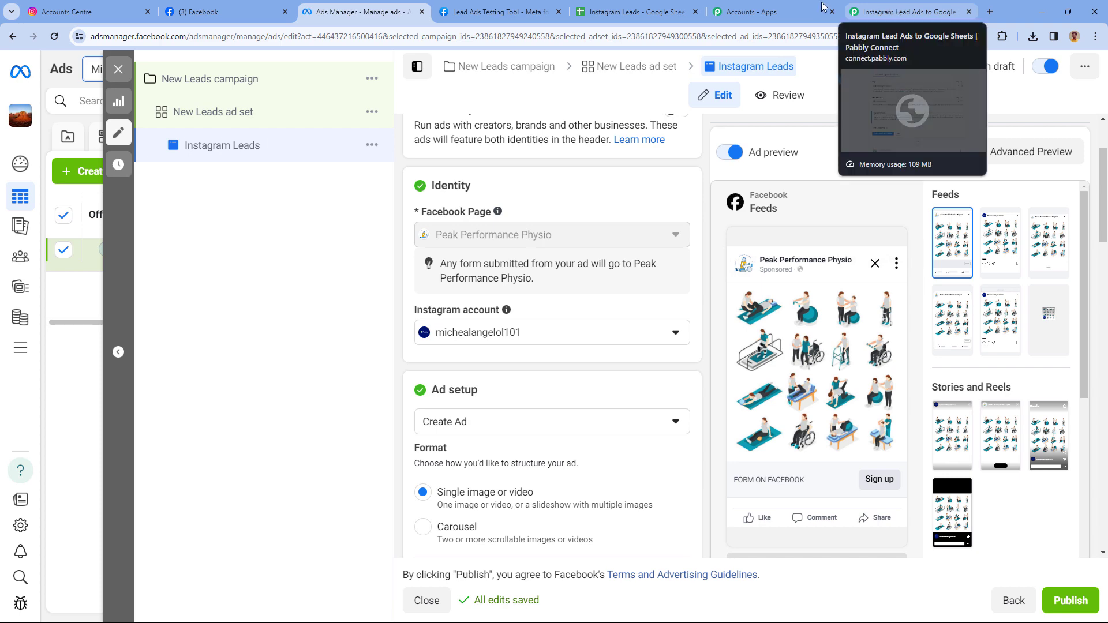
click(634, 11)
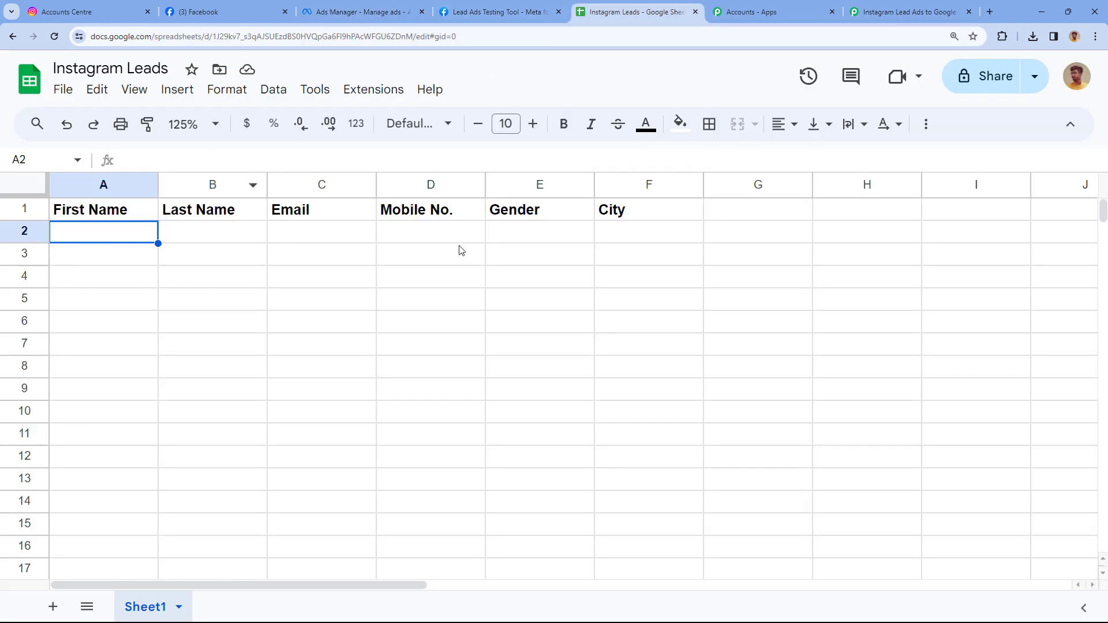
click(900, 12)
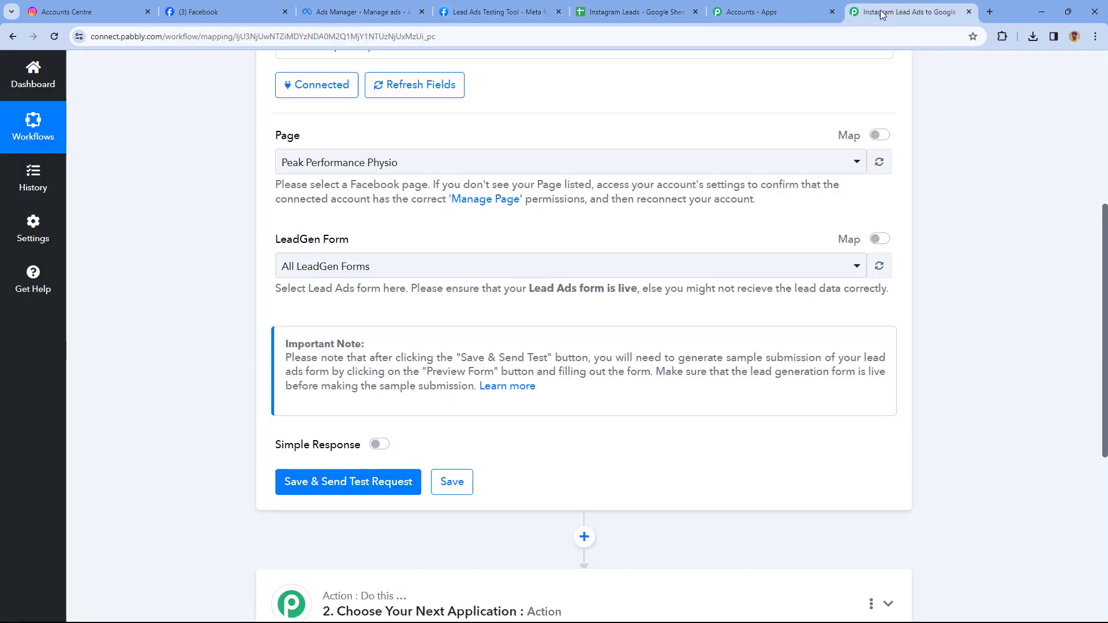
click(370, 270)
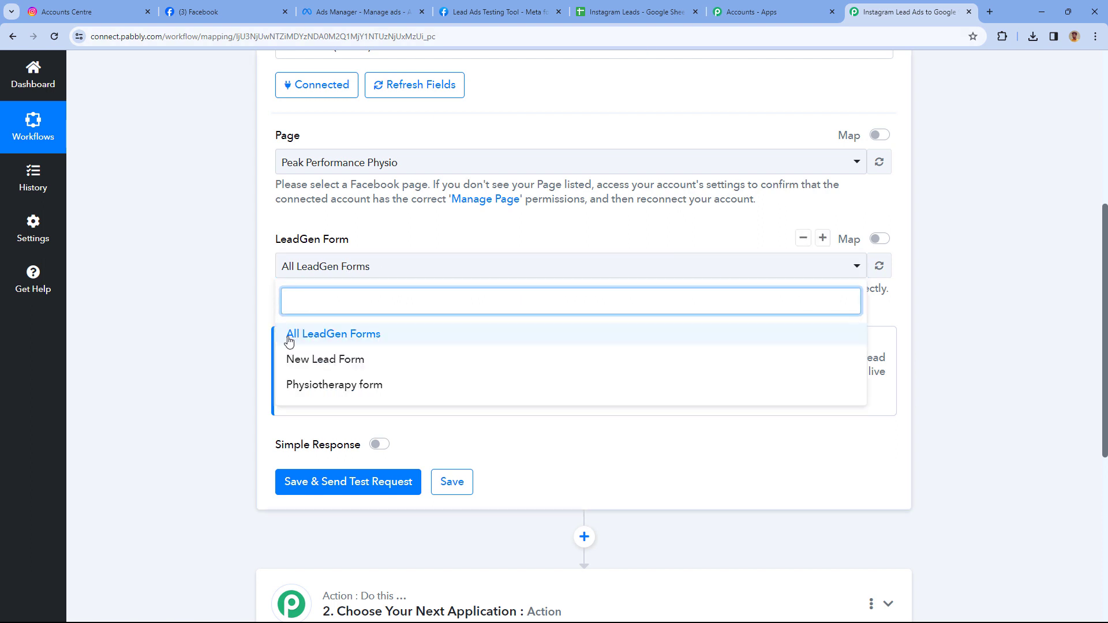
click(387, 340)
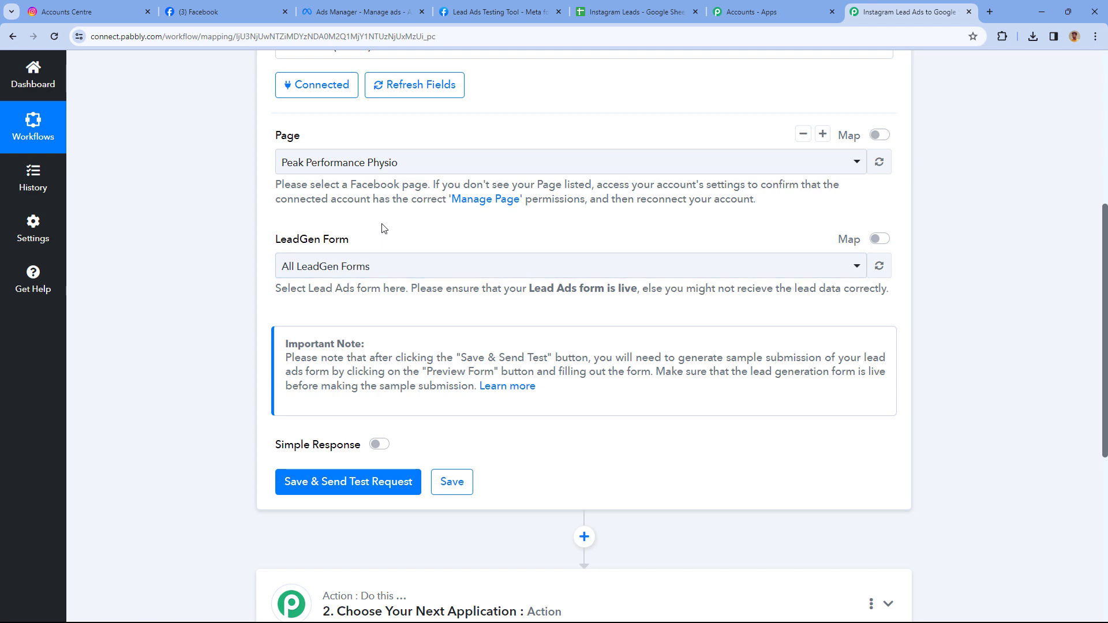
click(359, 12)
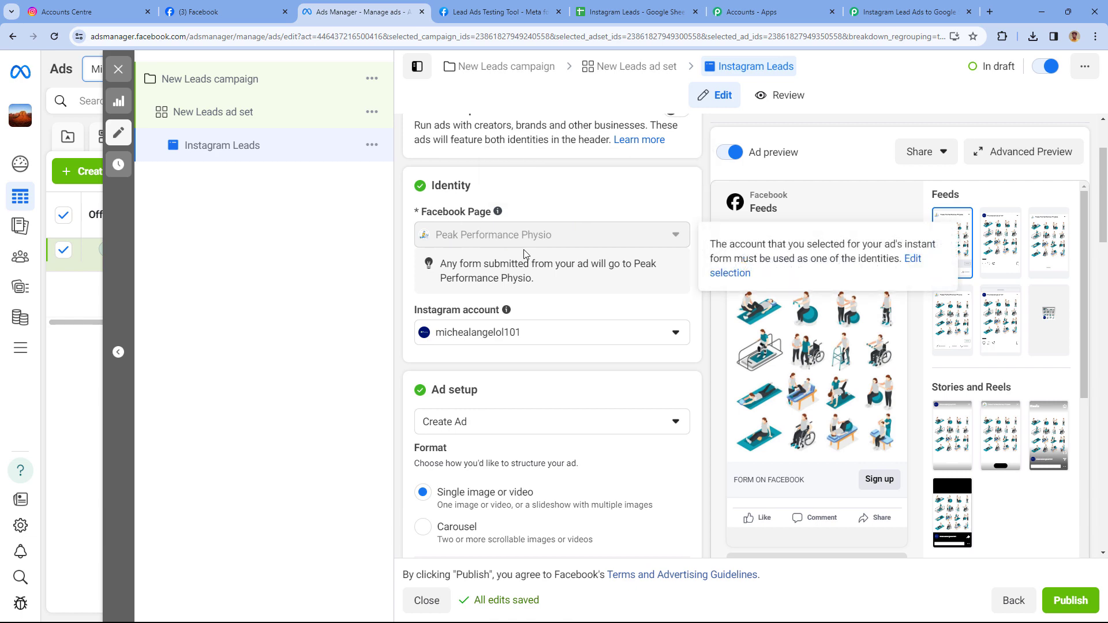
mouse_move(511, 232)
click(638, 12)
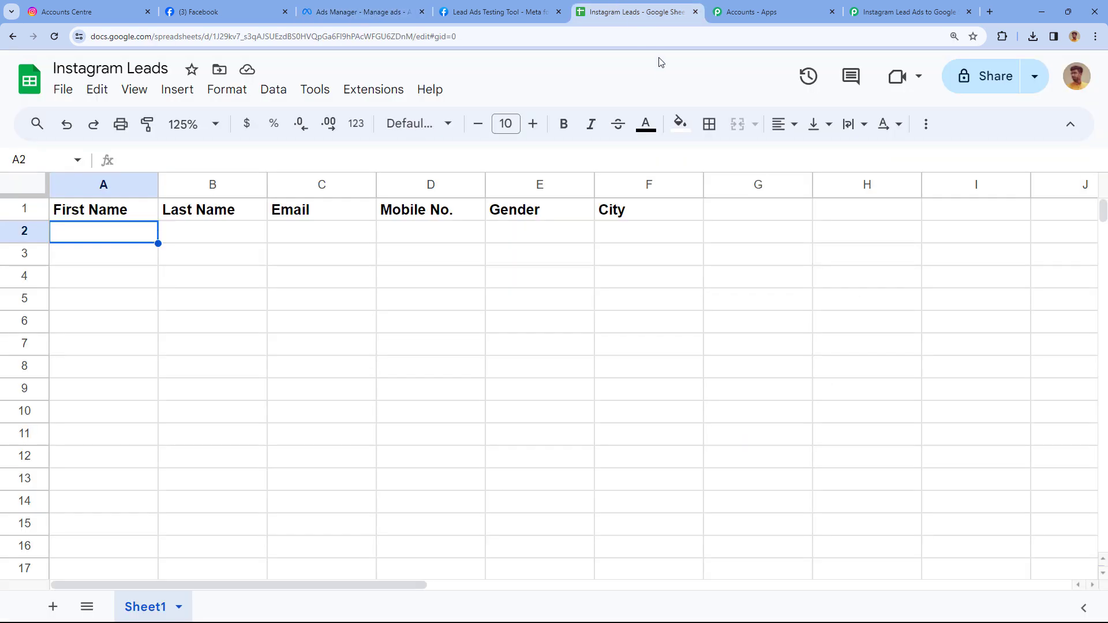
click(848, 8)
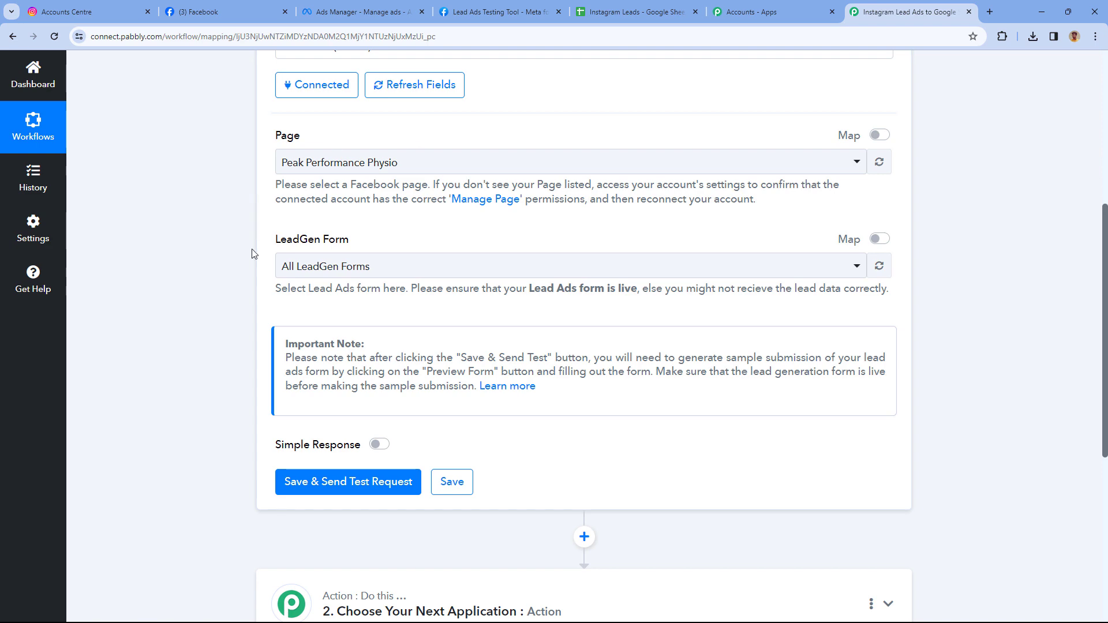
scroll(404, 231, down, 3)
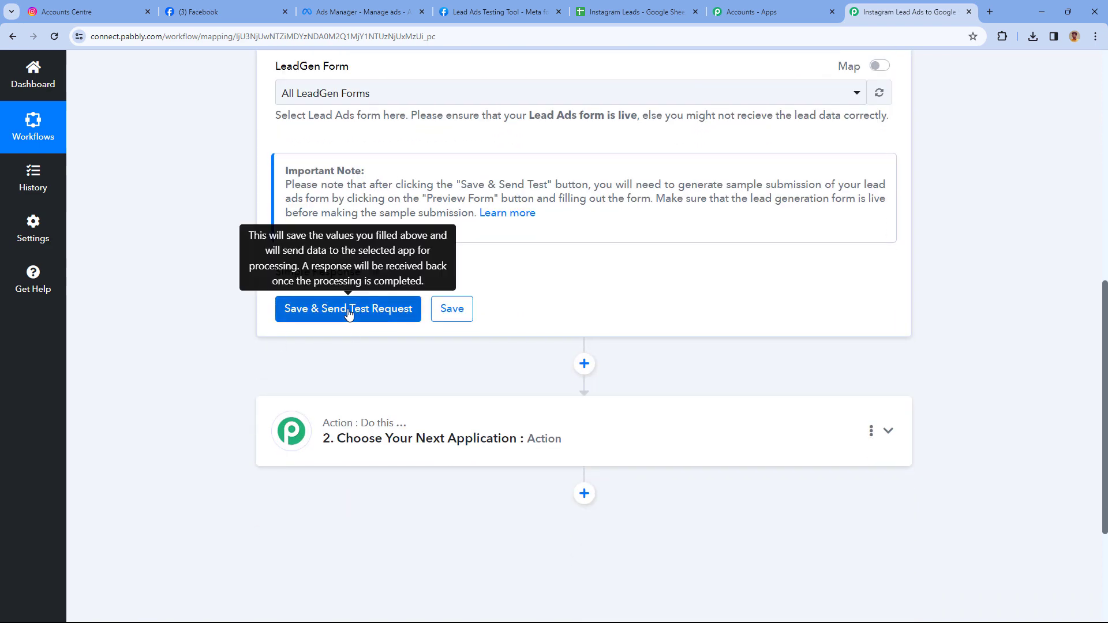
Save the trigger and send a test request so it waits for a webhook response.
click(348, 312)
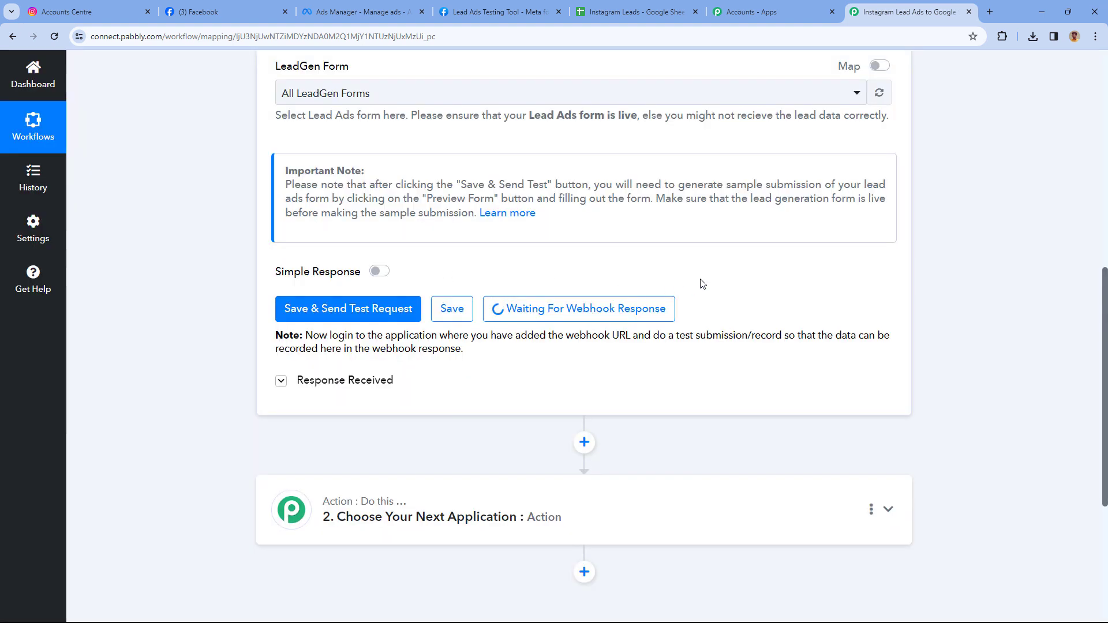
scroll(502, 289, up, 5)
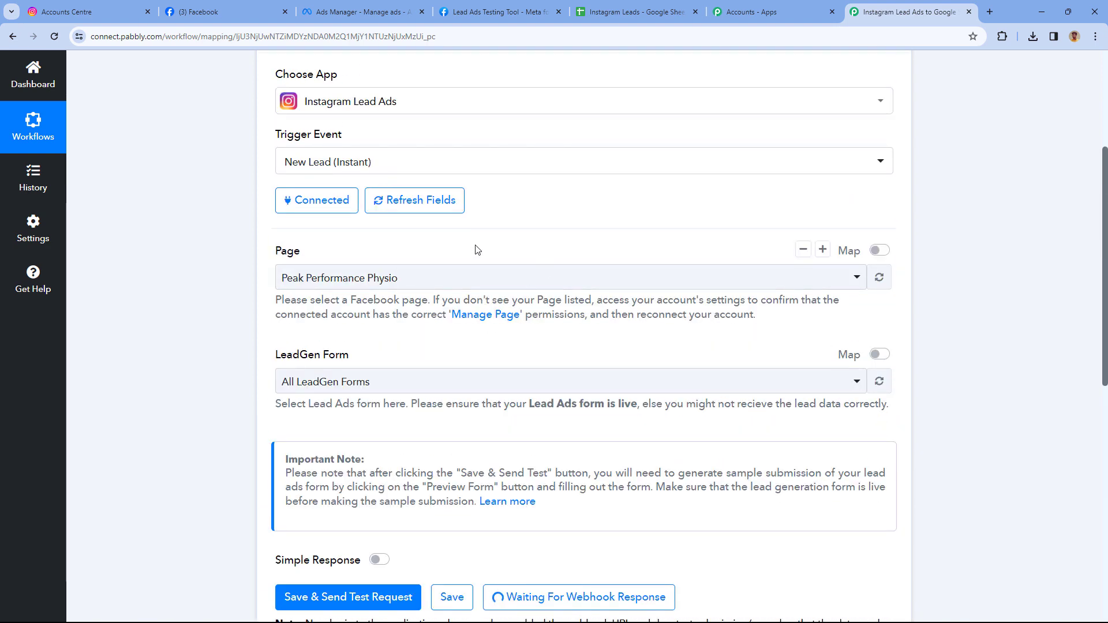
click(347, 7)
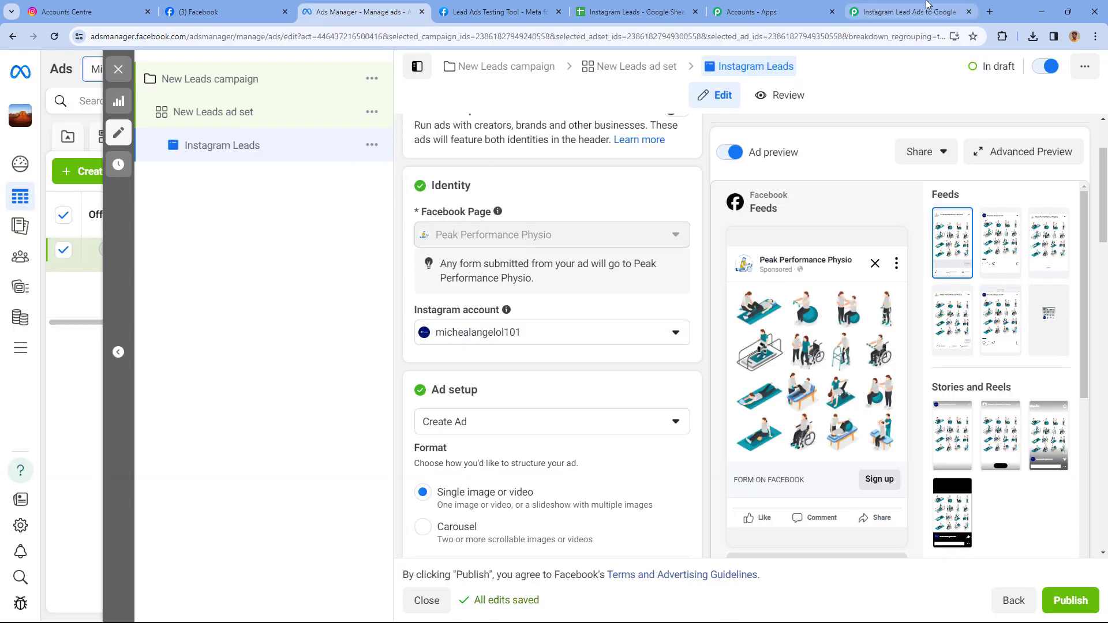
click(909, 11)
scroll(226, 263, down, 1)
scroll(227, 265, down, 3)
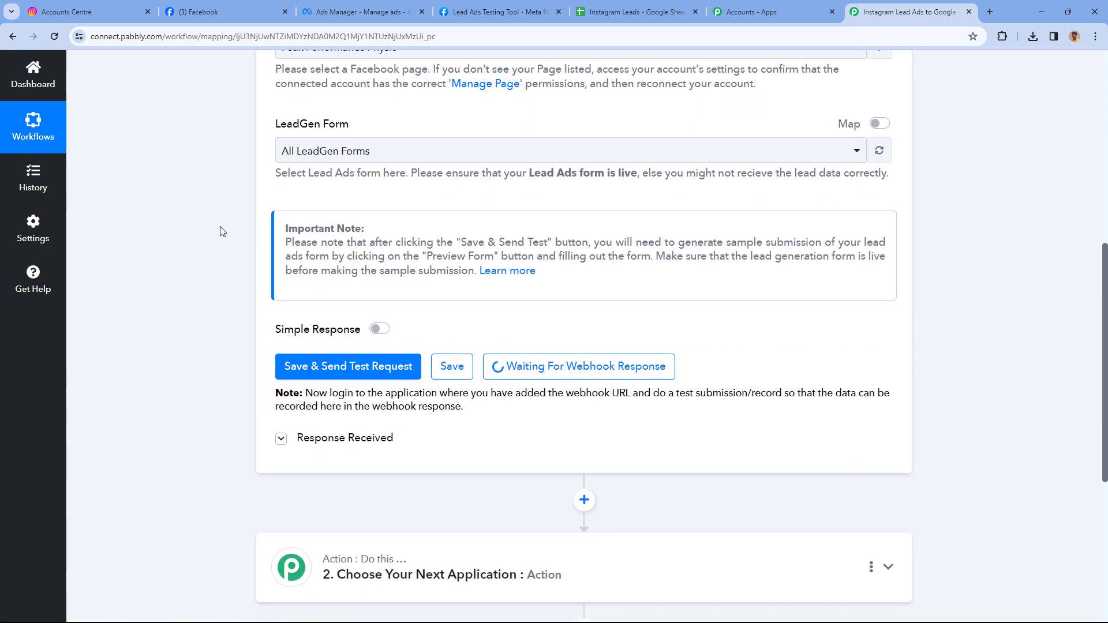
Bring up Meta's Lead Ads Testing Tool page while the workflow keeps waiting.
key(ctrl+1)
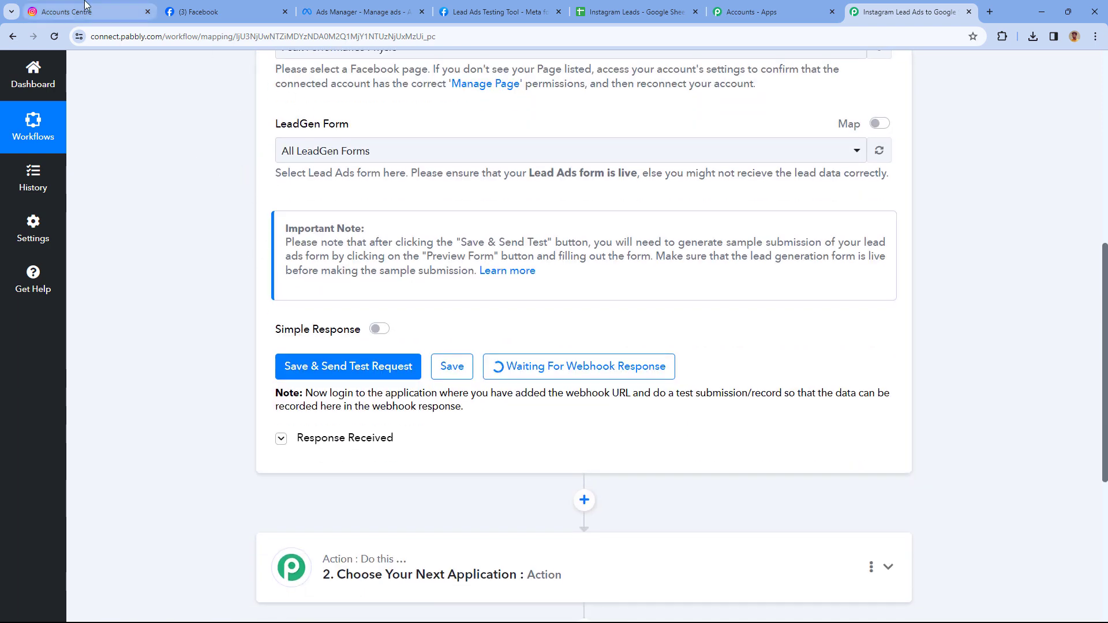
click(361, 12)
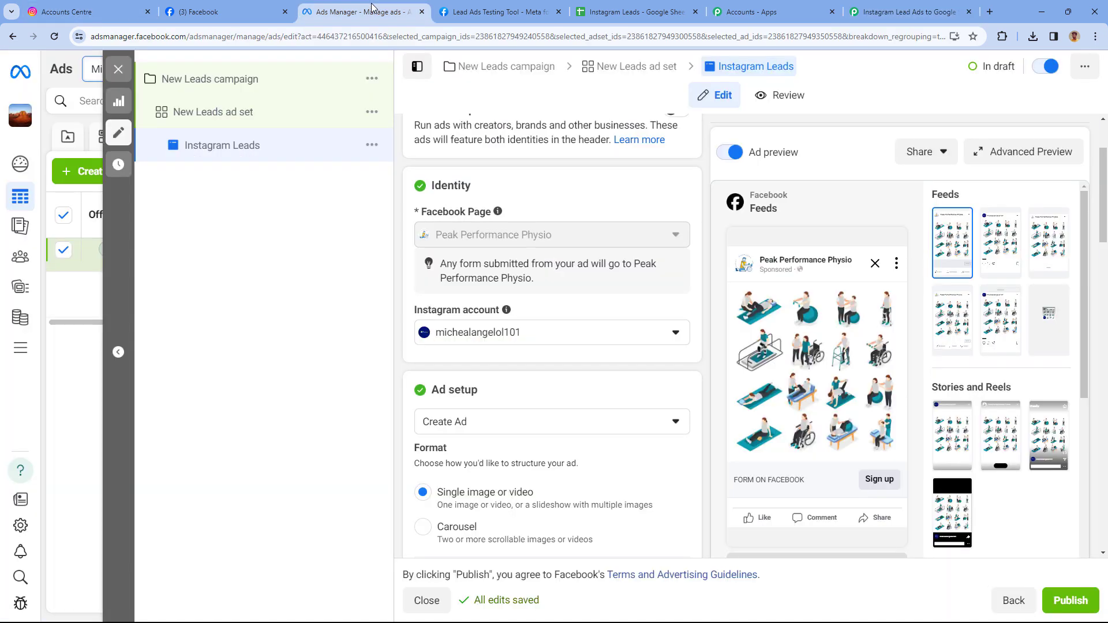
click(487, 6)
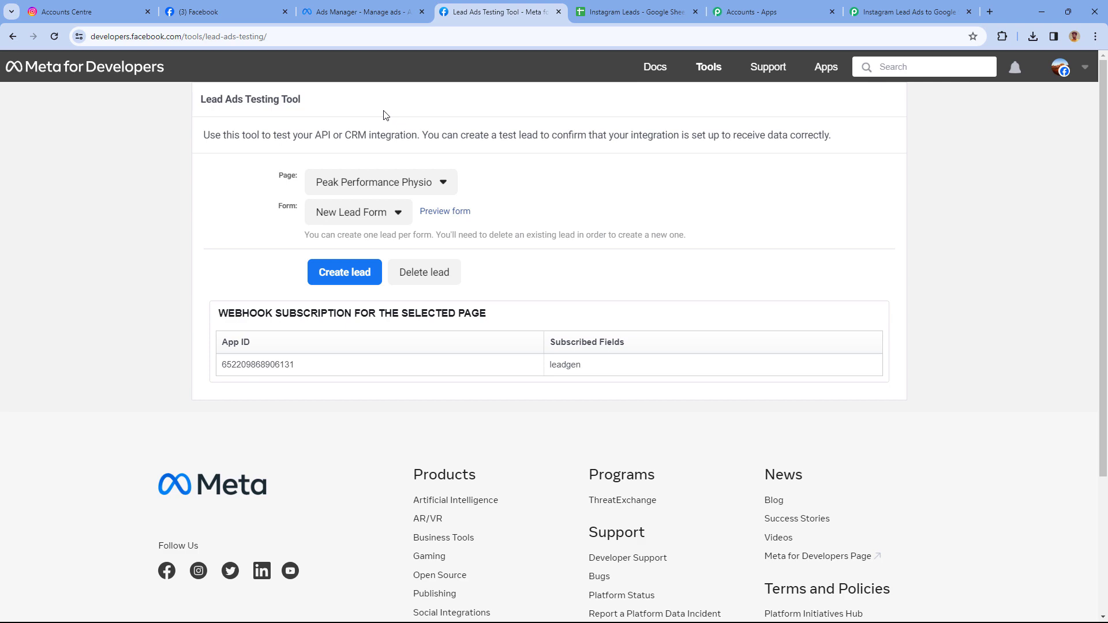
click(883, 12)
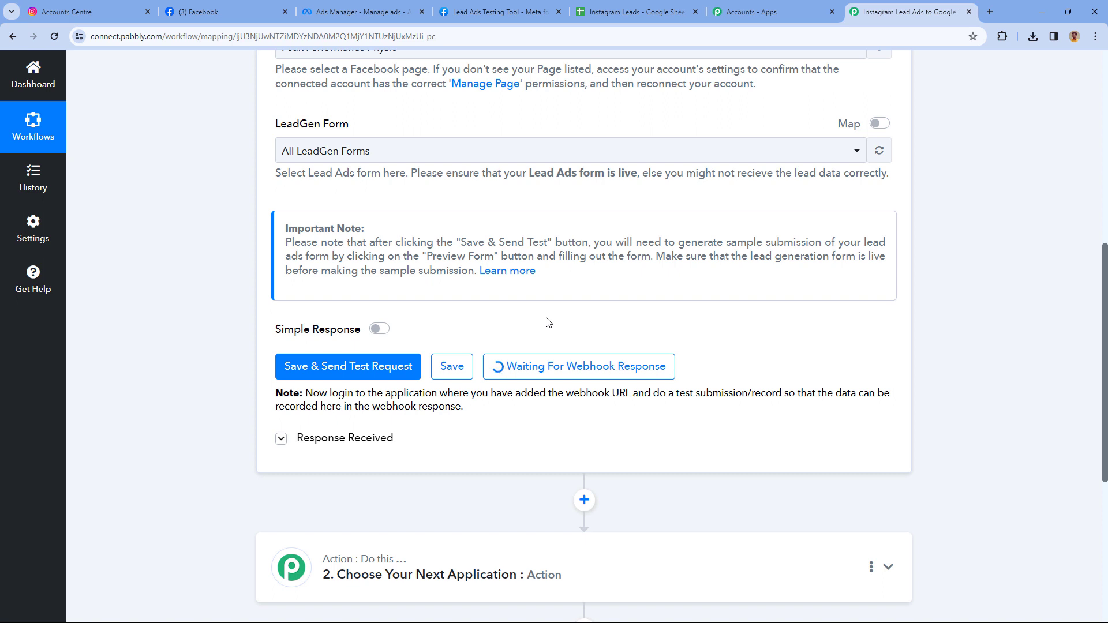
click(478, 10)
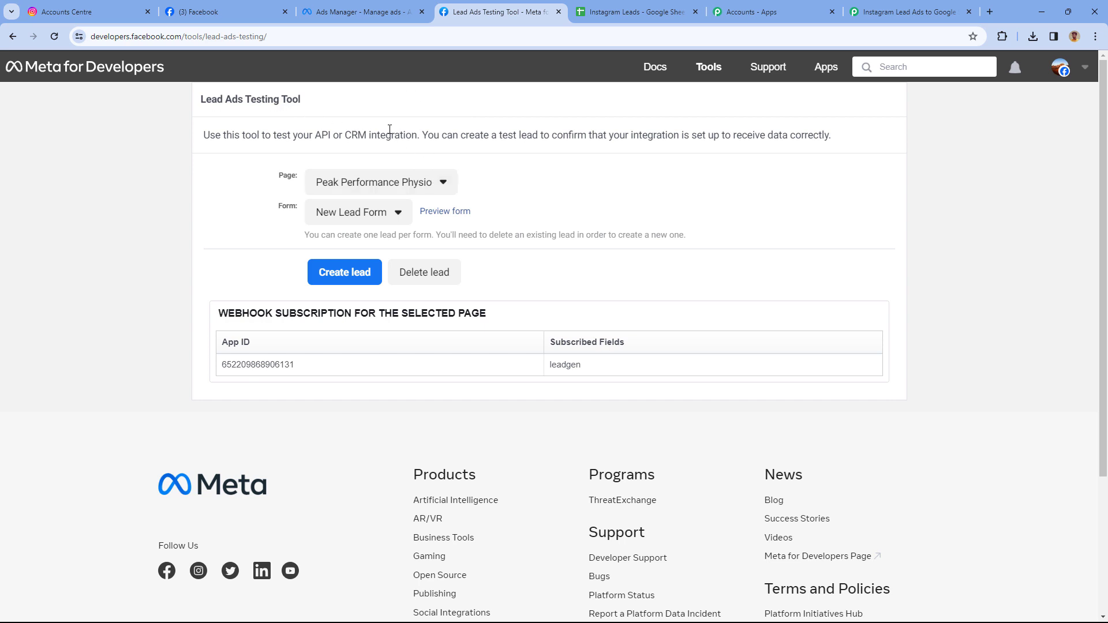
Select Peak Performance Physio and its New Lead Form in the testing tool and preview it.
click(427, 181)
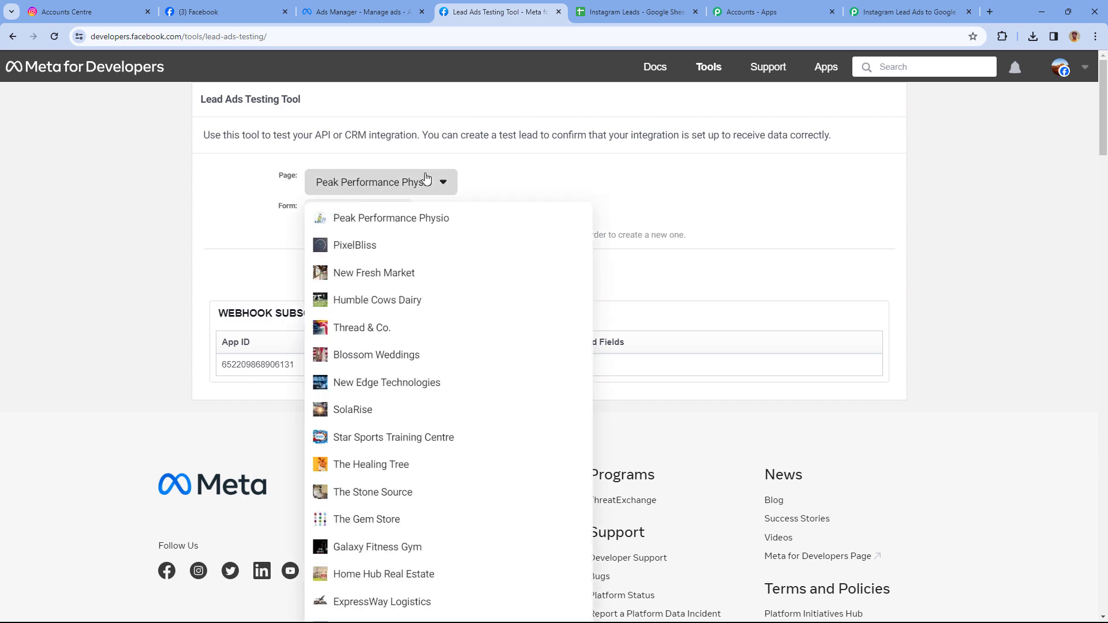
click(417, 183)
click(396, 214)
click(406, 213)
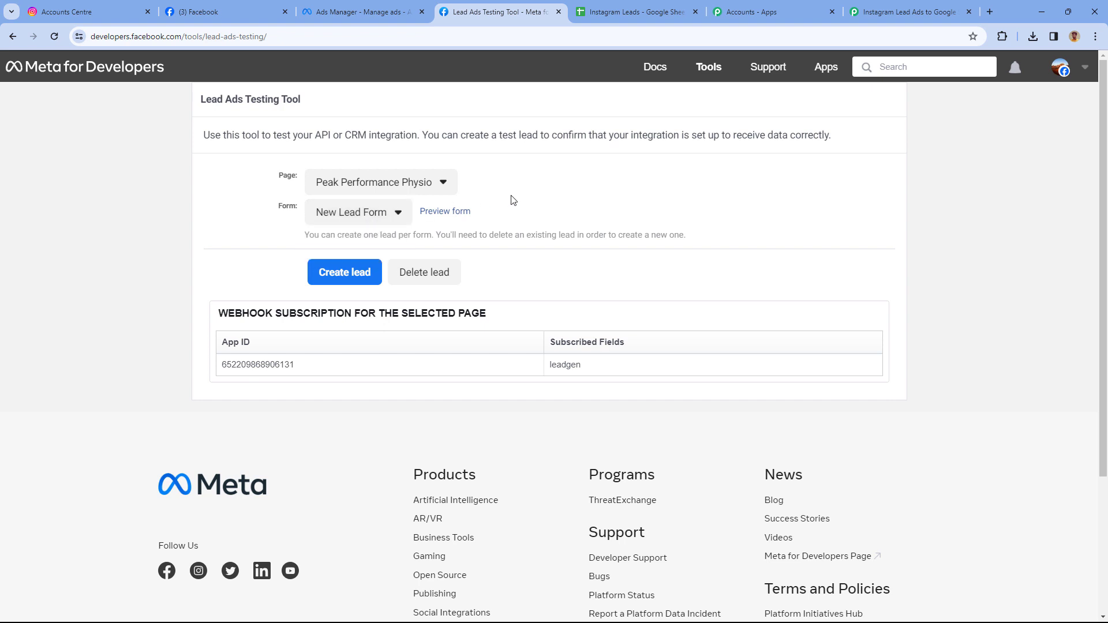
click(445, 213)
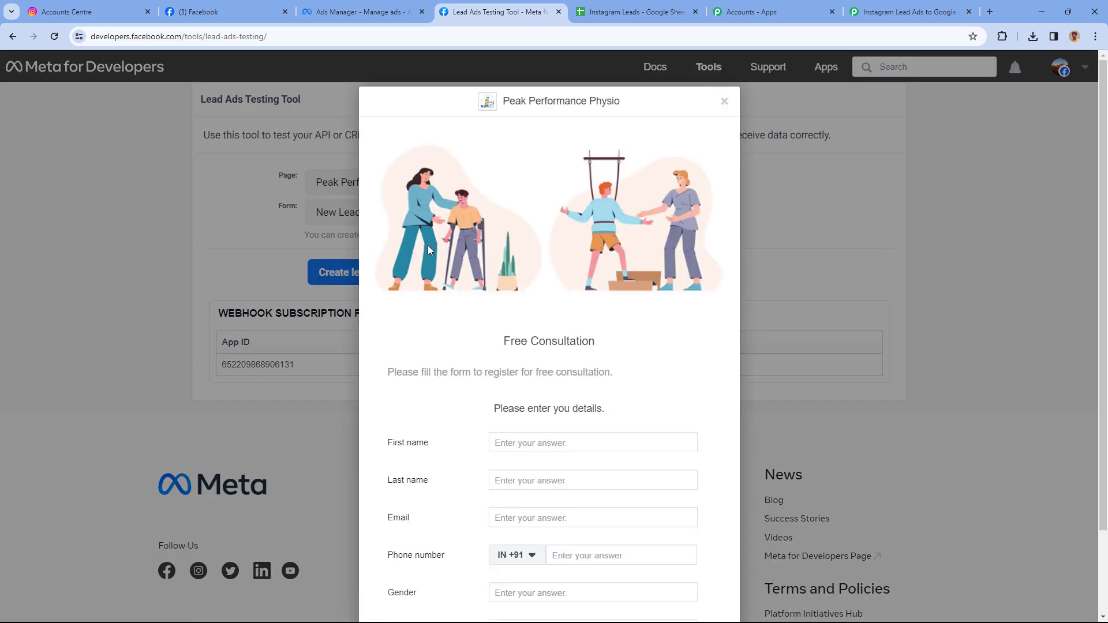
scroll(470, 237, down, 2)
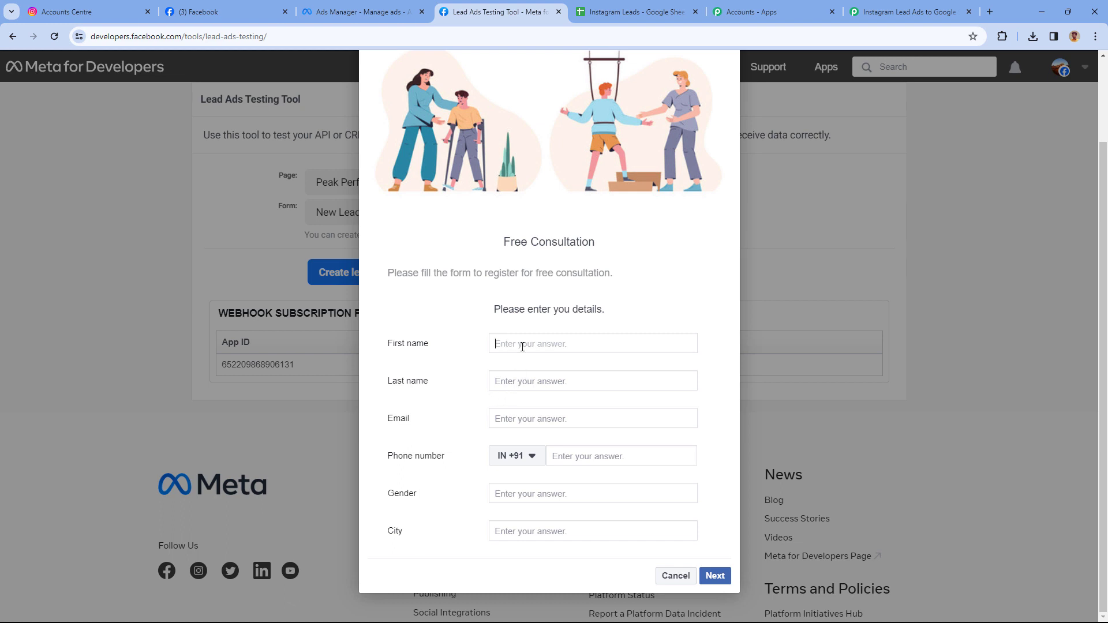
Fill the test form with a sample name, e-mail, phone number, gender Male and city Bhopal.
text(Demo)
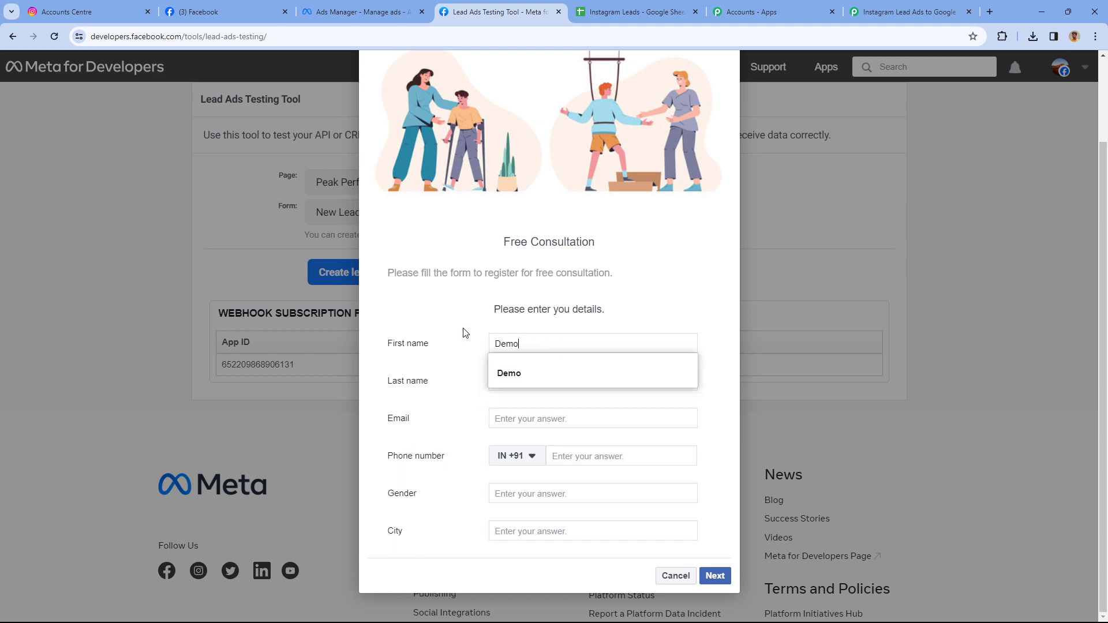
key(Tab)
text(Use)
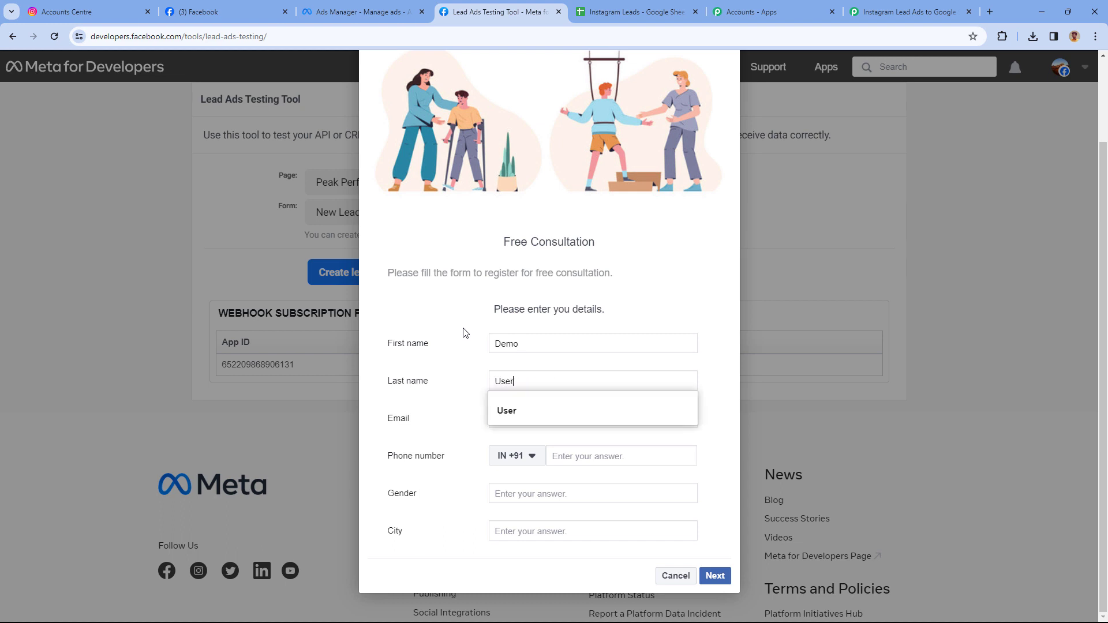
key(Tab)
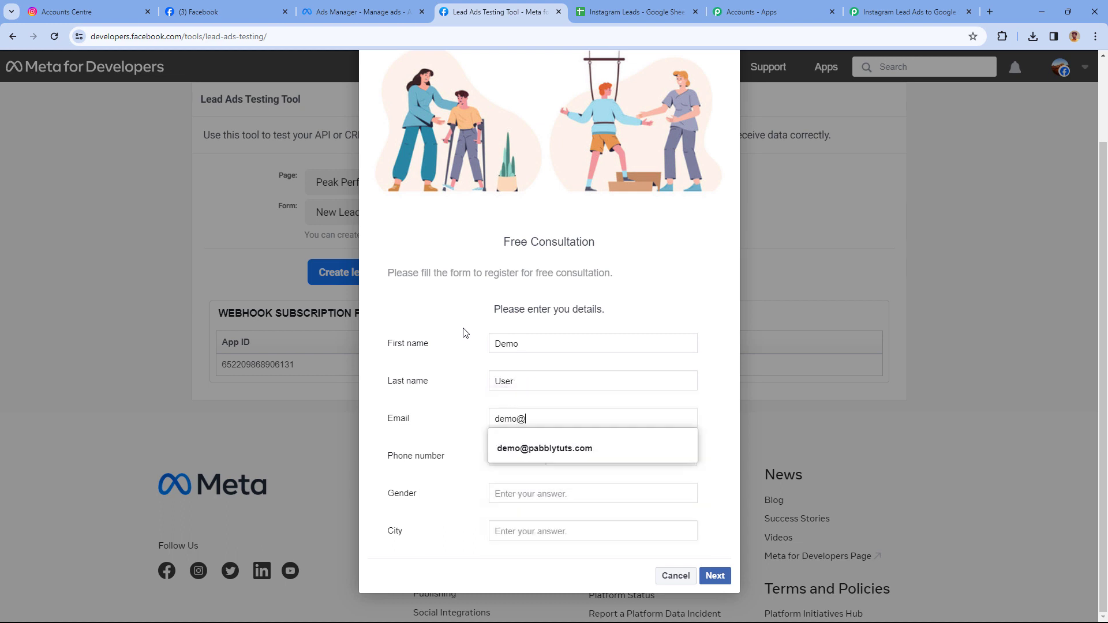
key(Tab)
key(Tab)
text(1234)
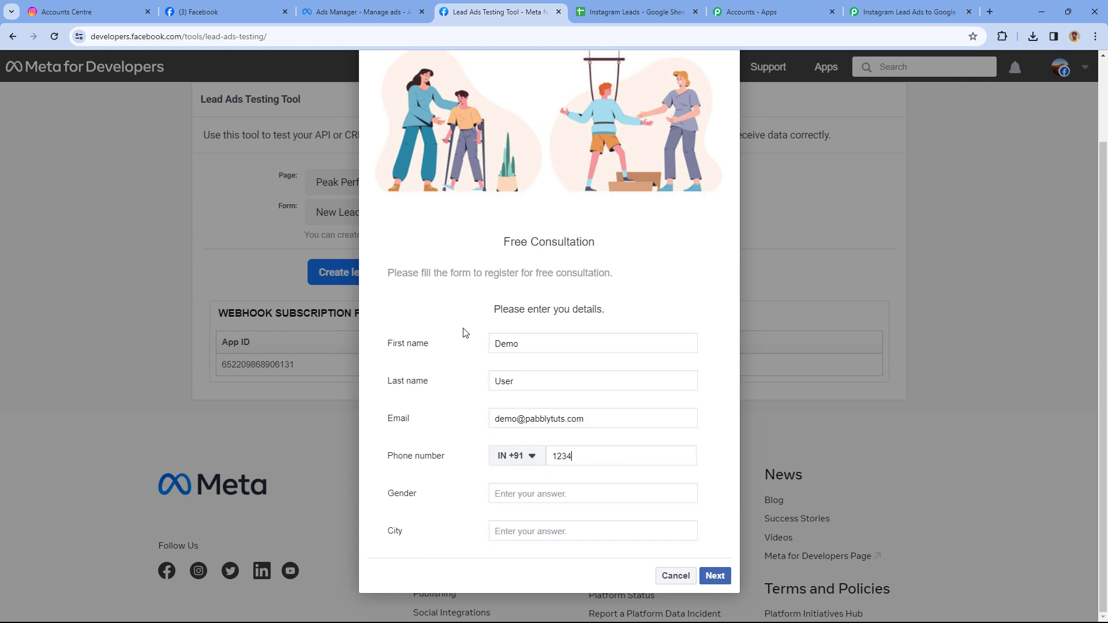
text( 567 890)
key(Tab)
text(M)
key(Tab)
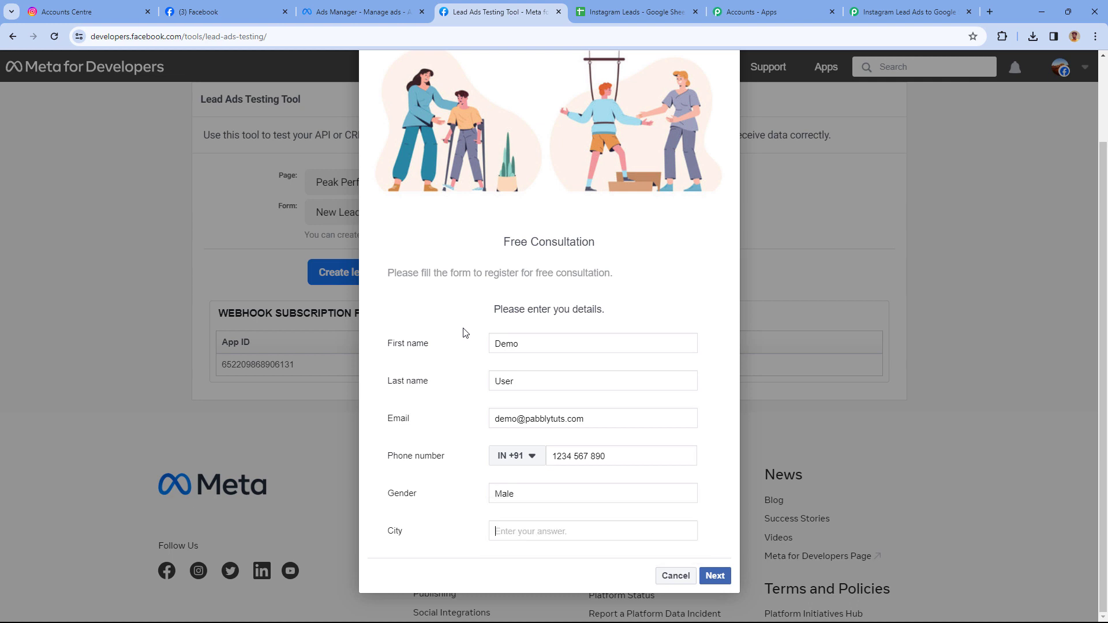
text(Bho)
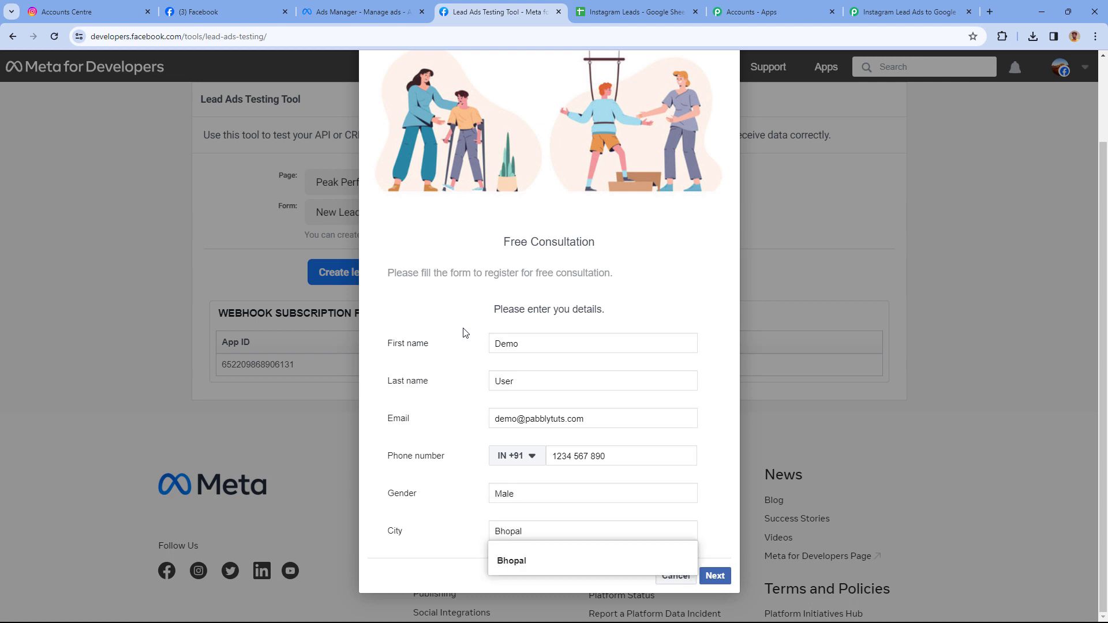
text(pal)
key(Tab)
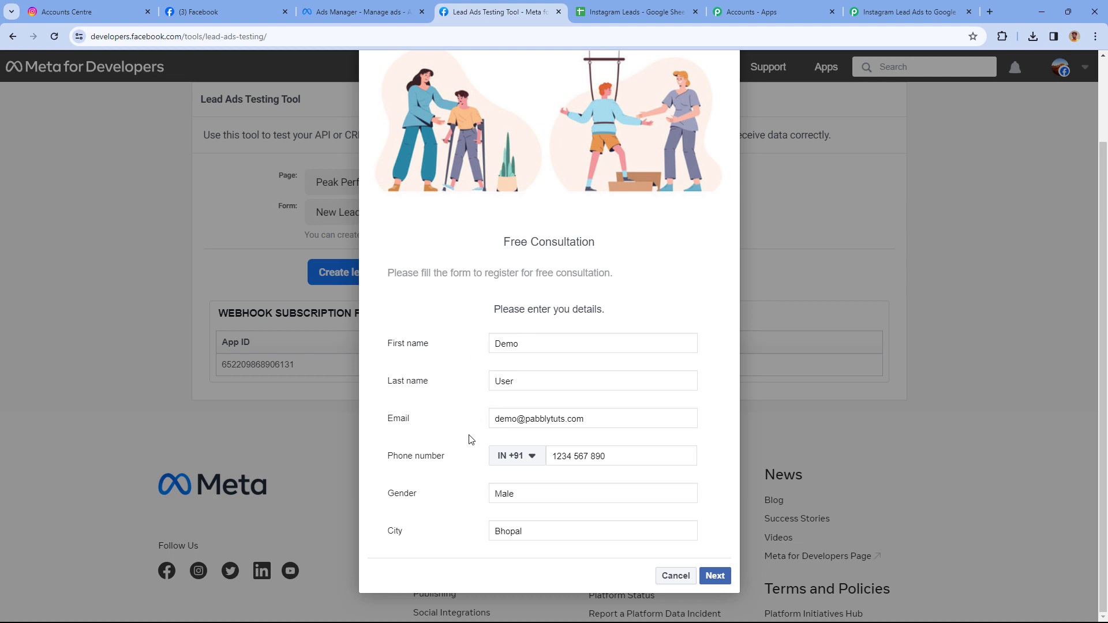
Submit the test lead, close the thank-you dialog and return to the Pabbly workflow.
click(714, 575)
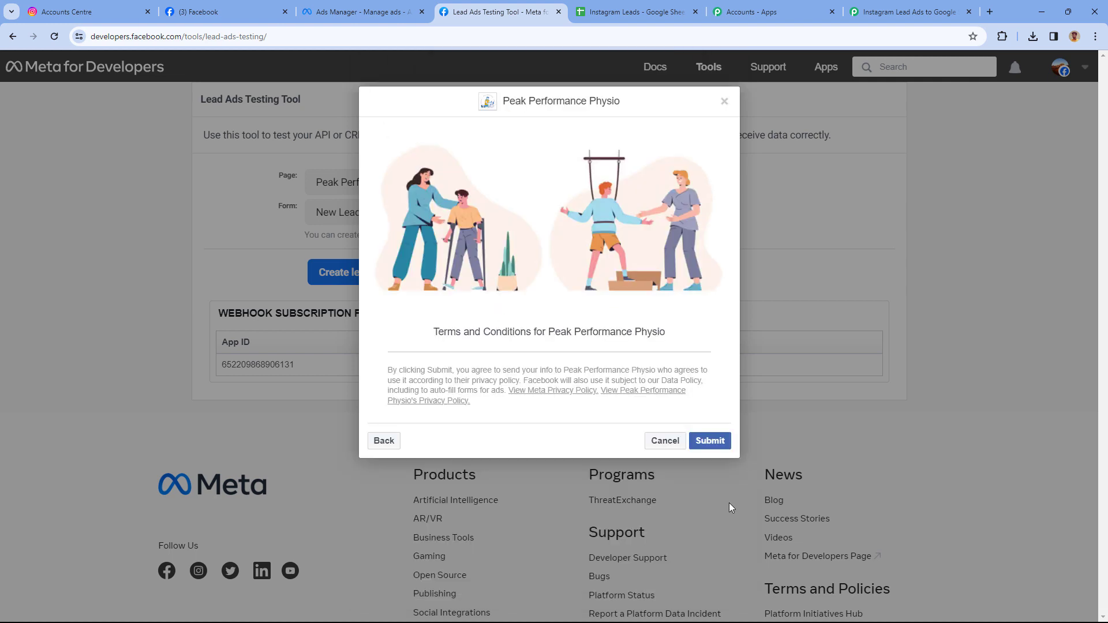
click(724, 447)
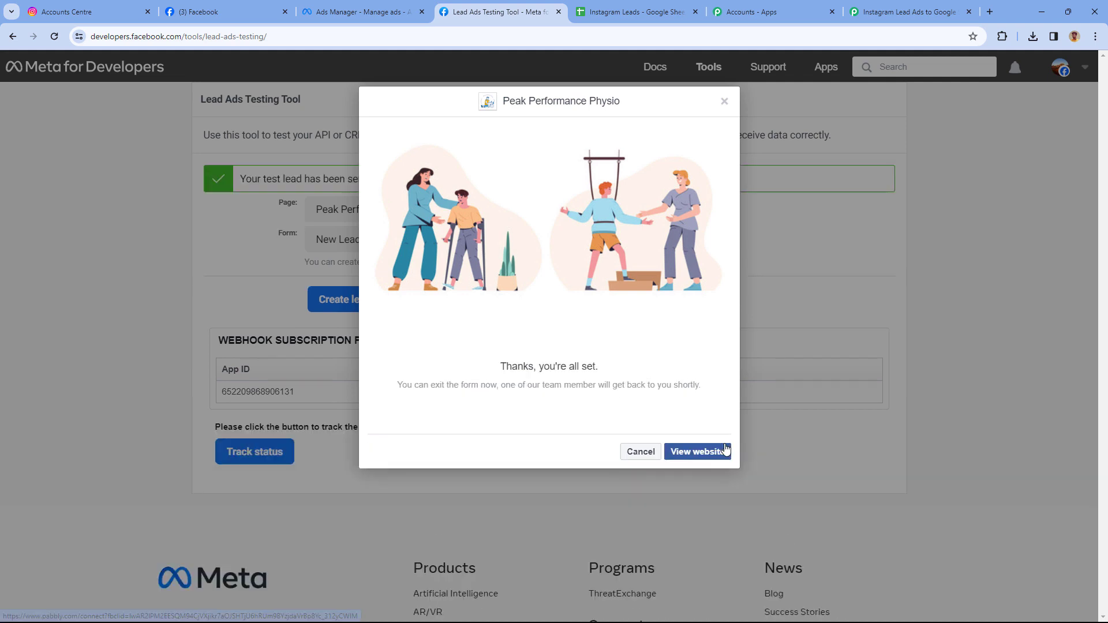
click(724, 102)
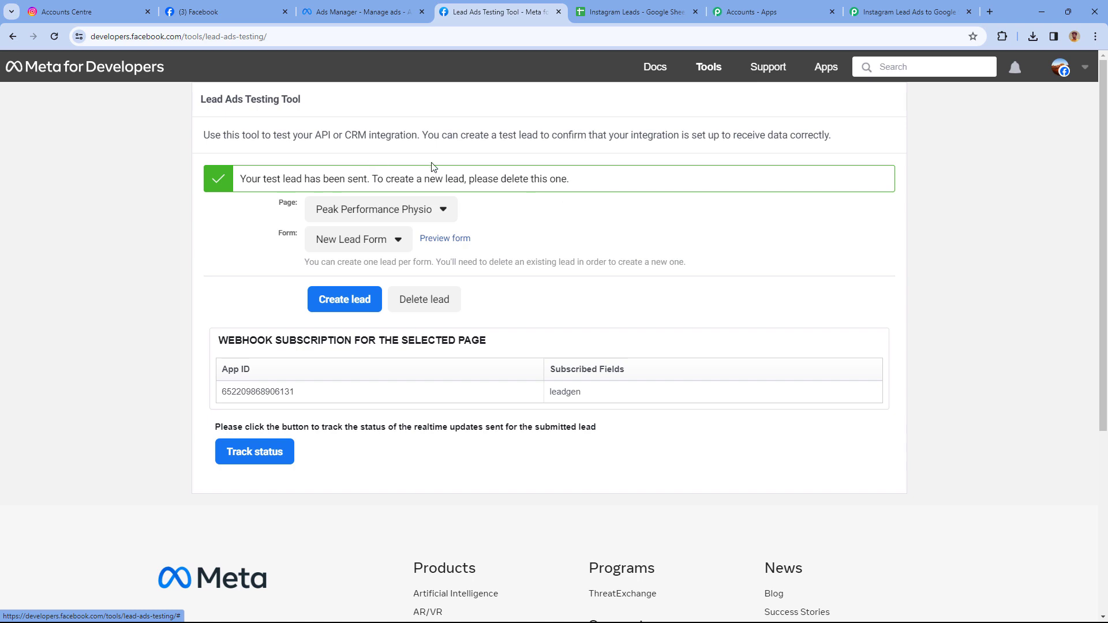
click(102, 7)
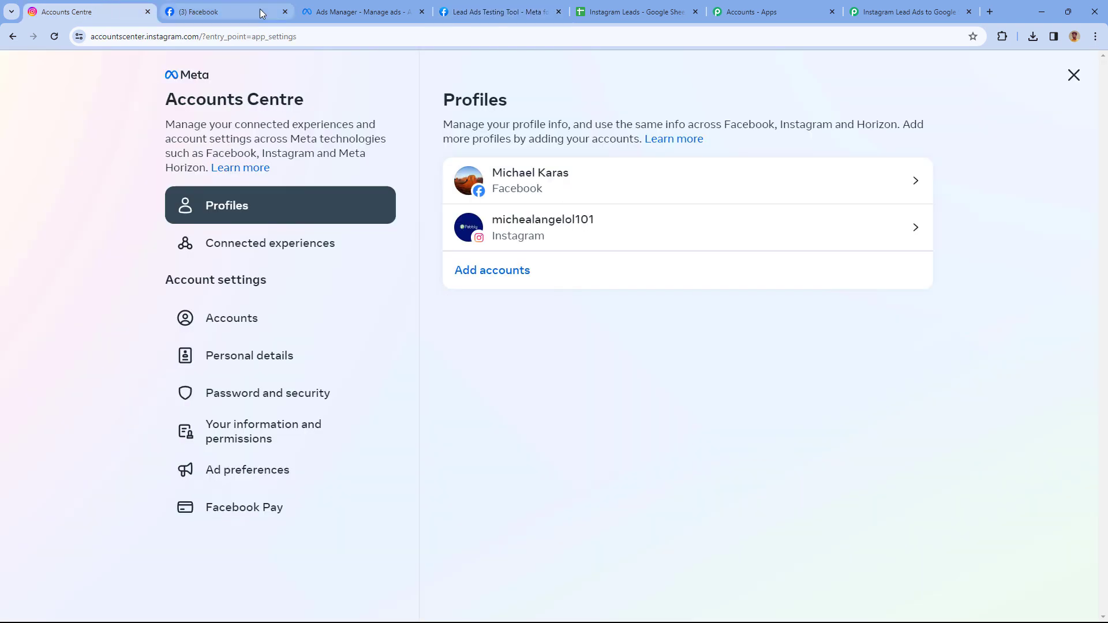
click(392, 9)
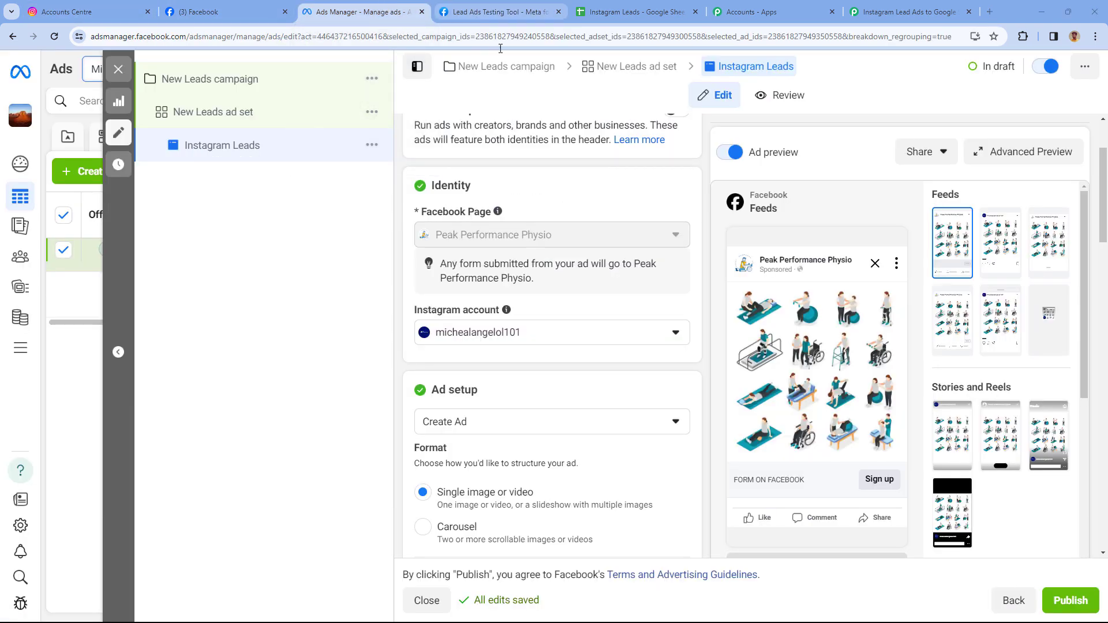
click(910, 8)
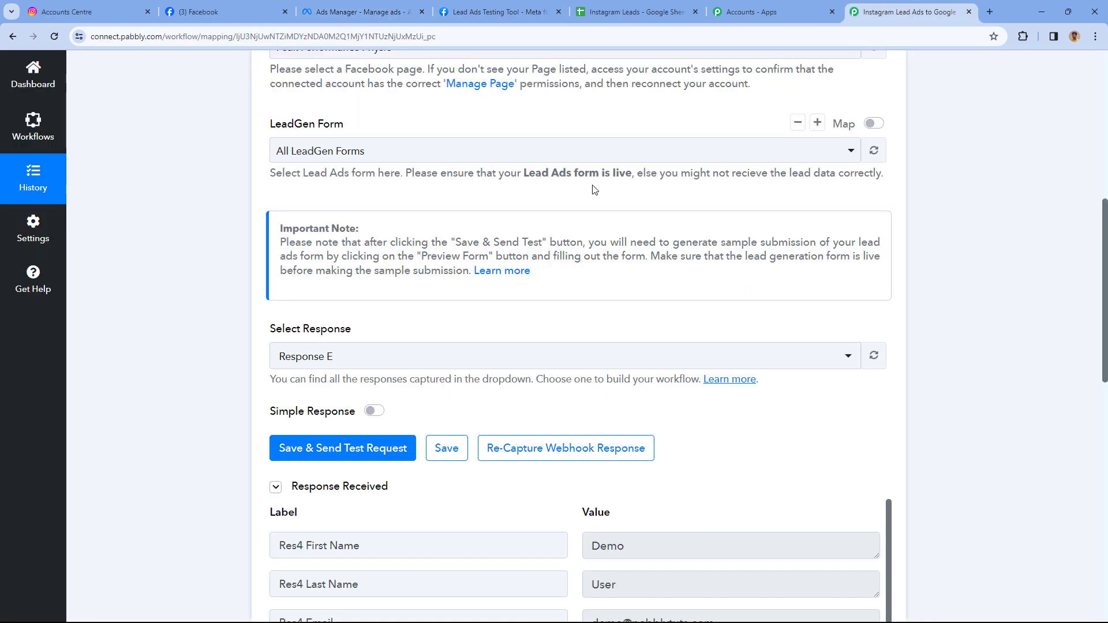
scroll(591, 190, up, 1)
scroll(609, 254, down, 6)
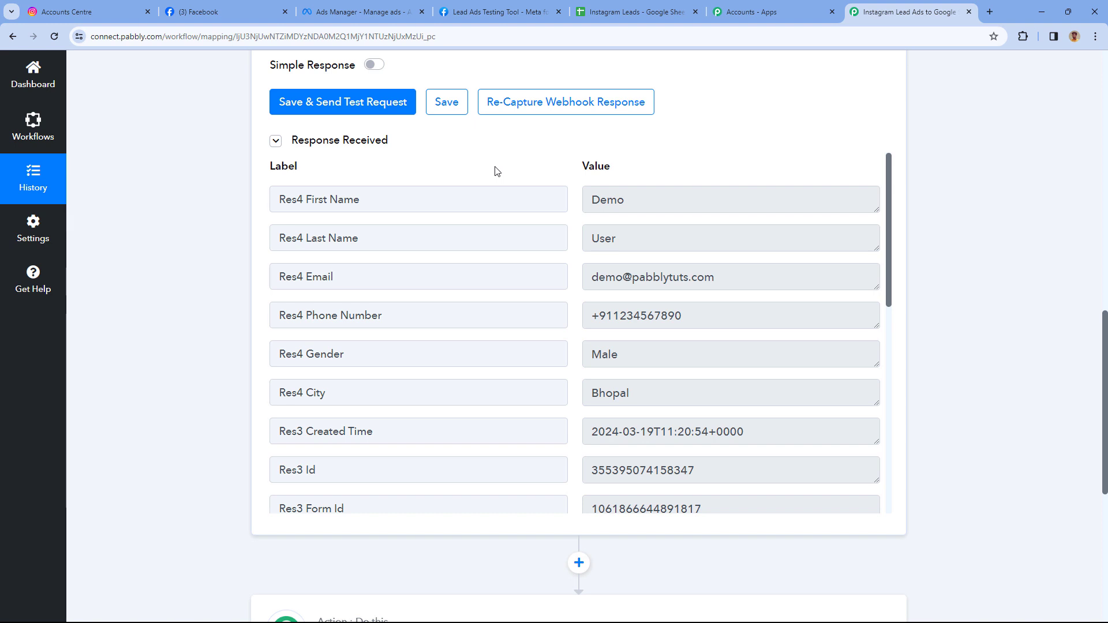
click(647, 197)
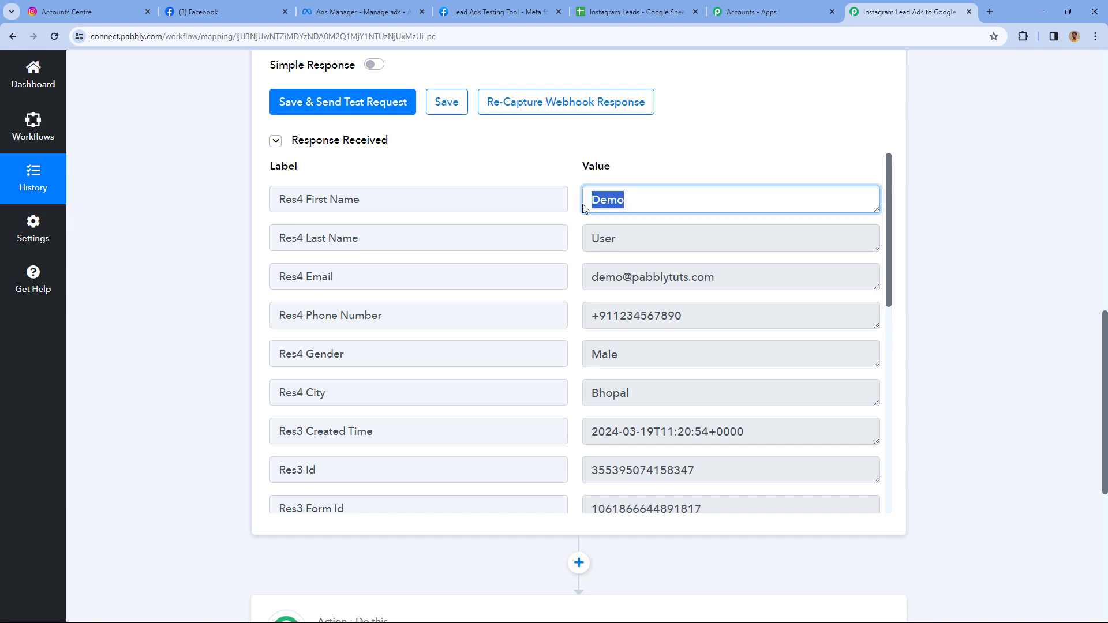
click(689, 238)
click(683, 278)
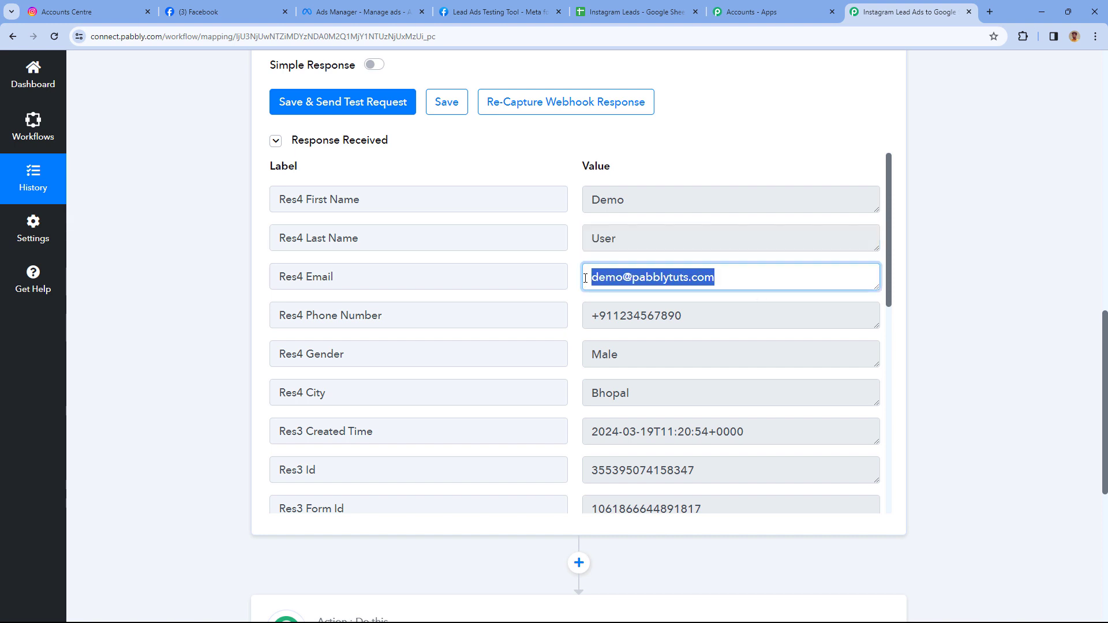
click(716, 321)
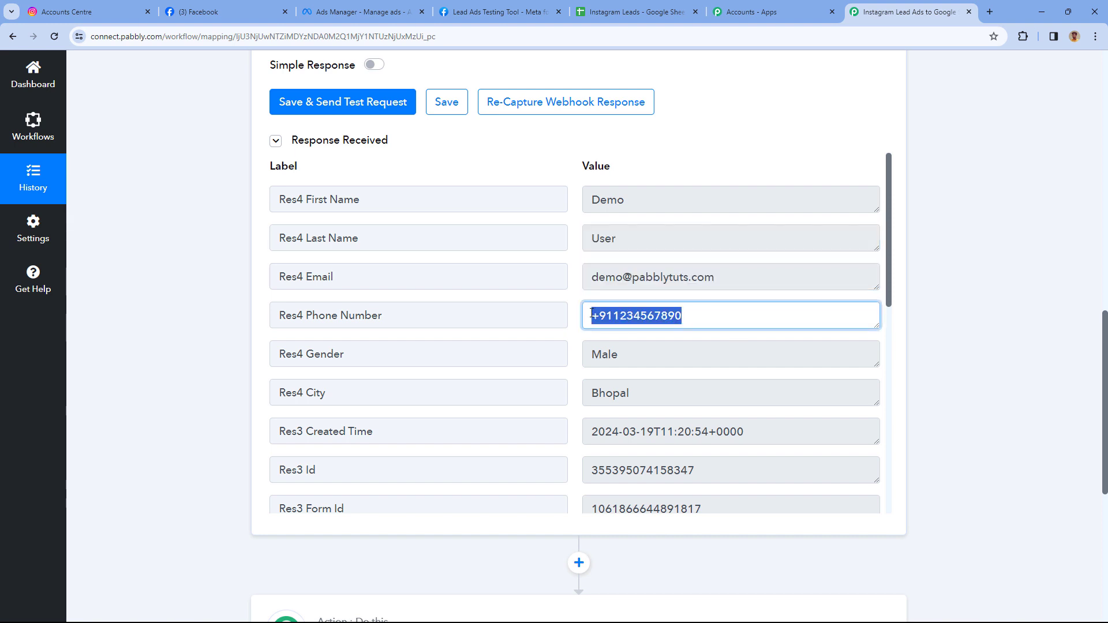
click(651, 358)
click(653, 397)
click(577, 324)
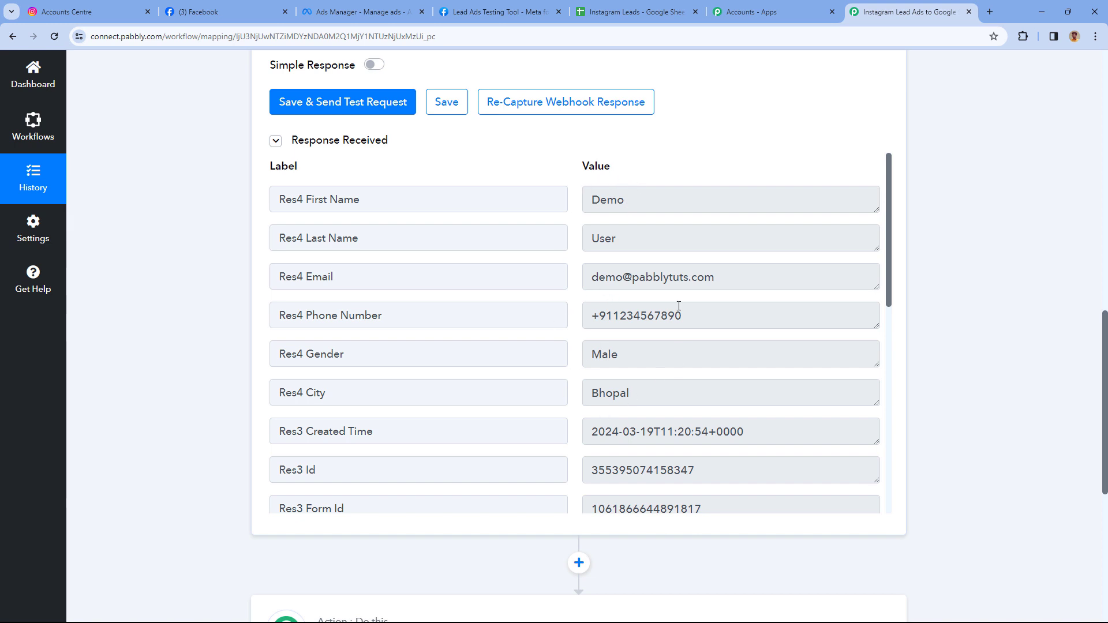
click(669, 10)
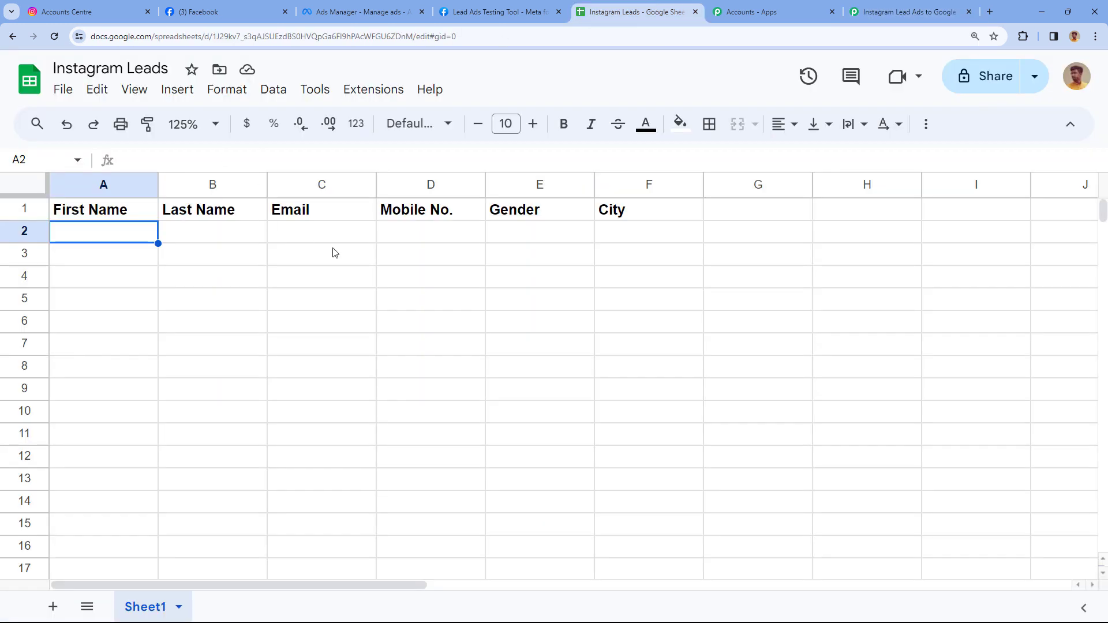
click(894, 11)
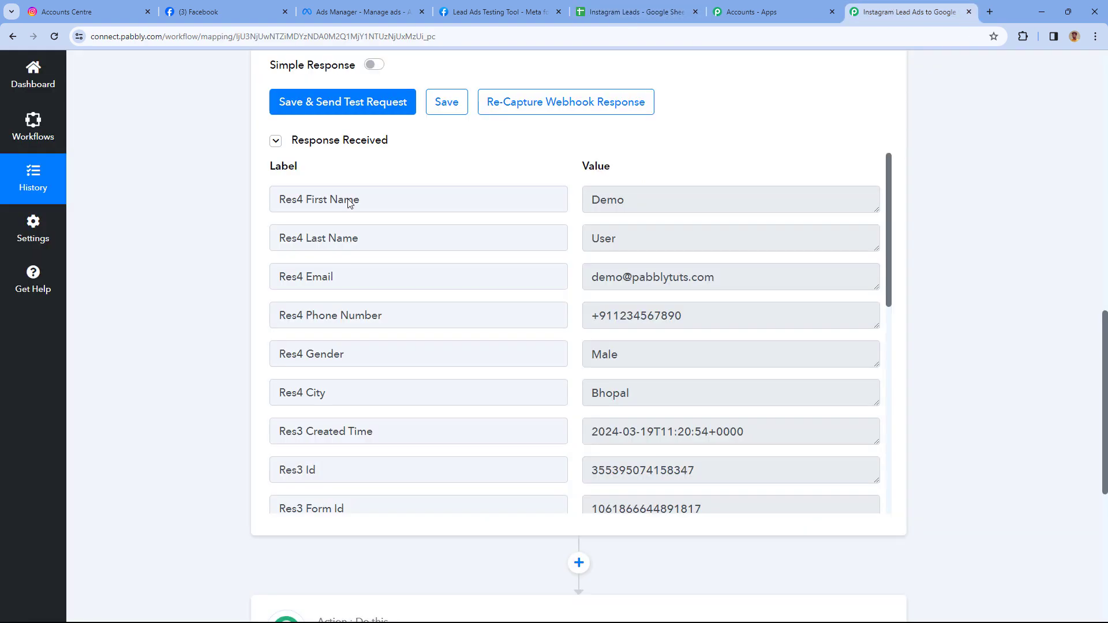
Expand the action step, search 'Google Sheet' and choose Google Sheets as the app.
scroll(434, 269, down, 8)
click(502, 237)
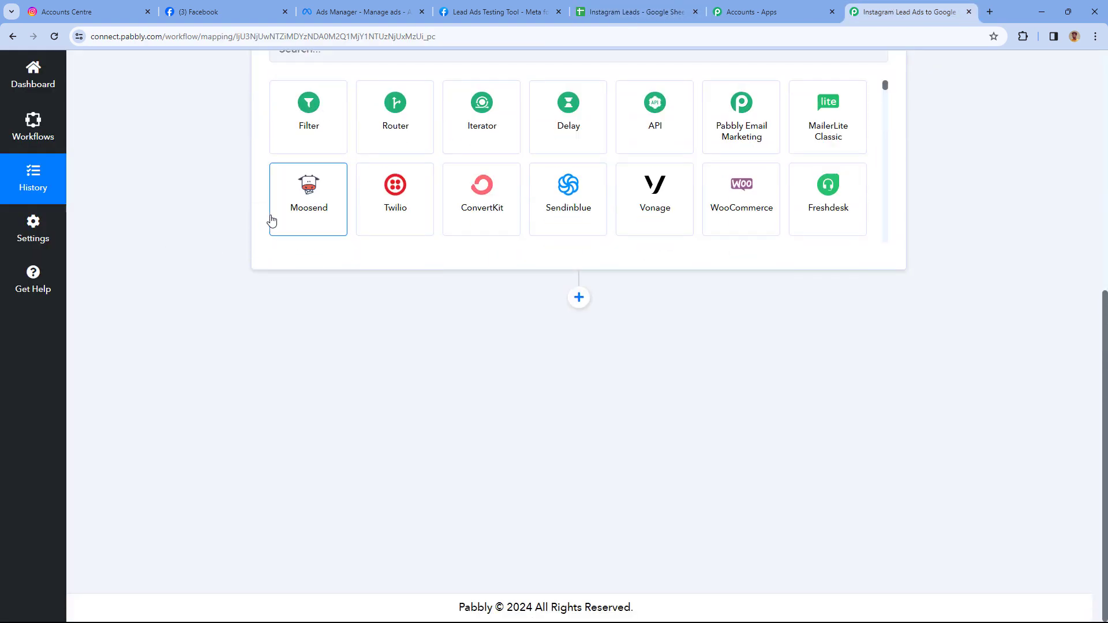
click(275, 287)
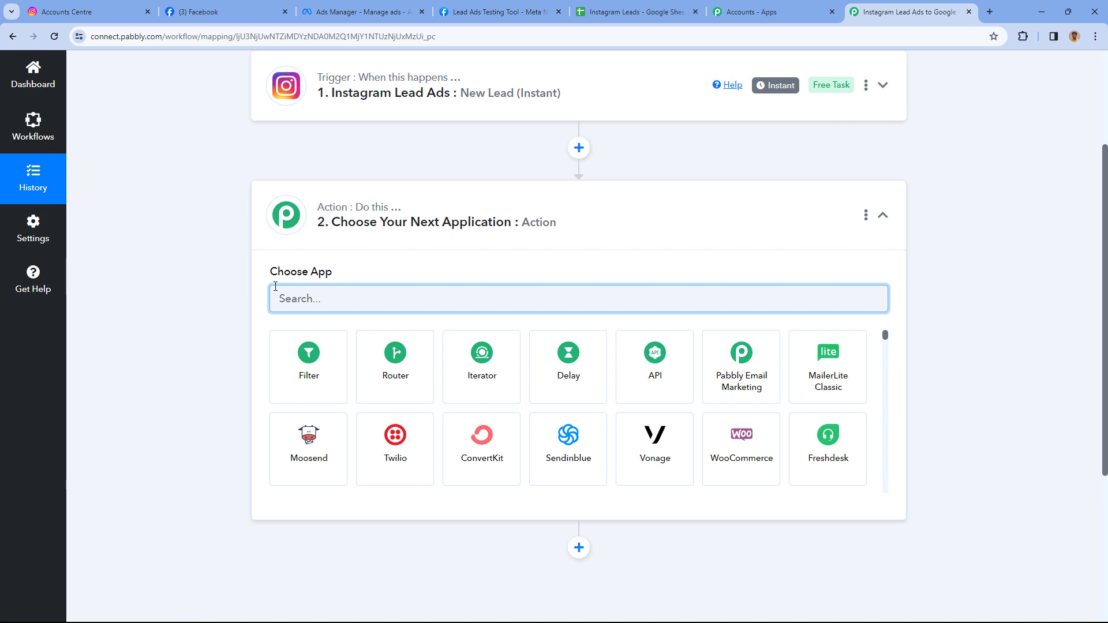
text(Google Shees)
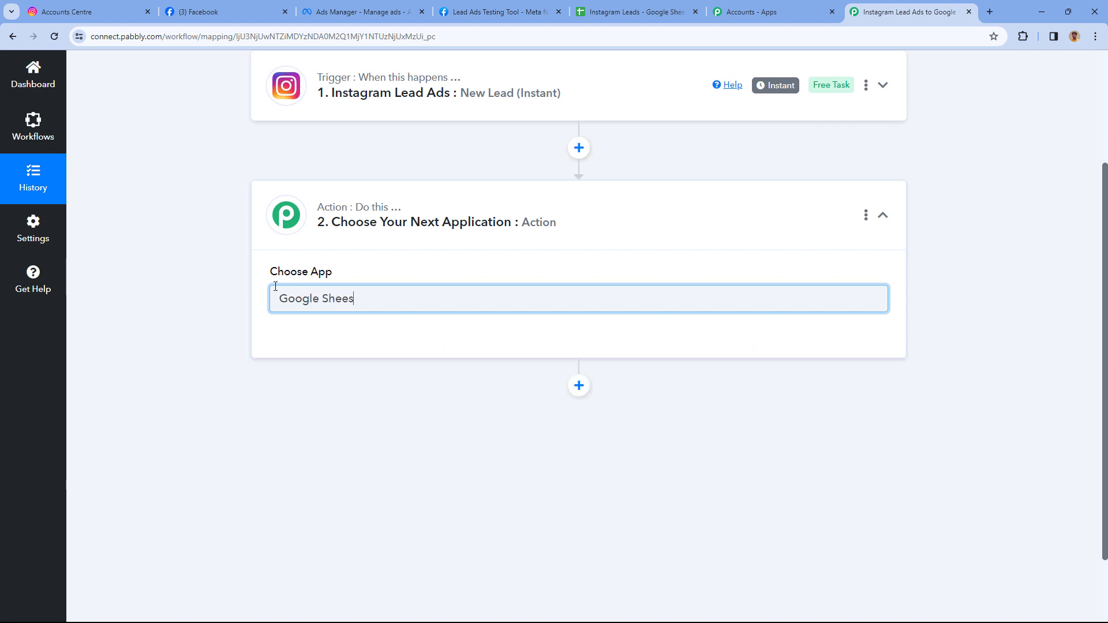
key(BackSpace)
text(t)
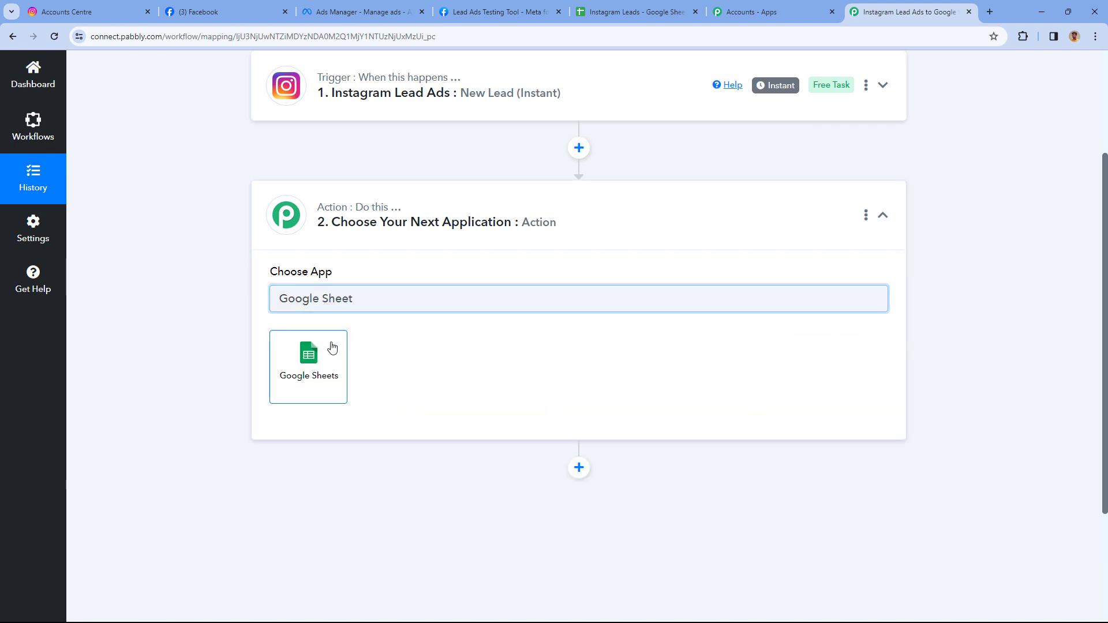
click(332, 346)
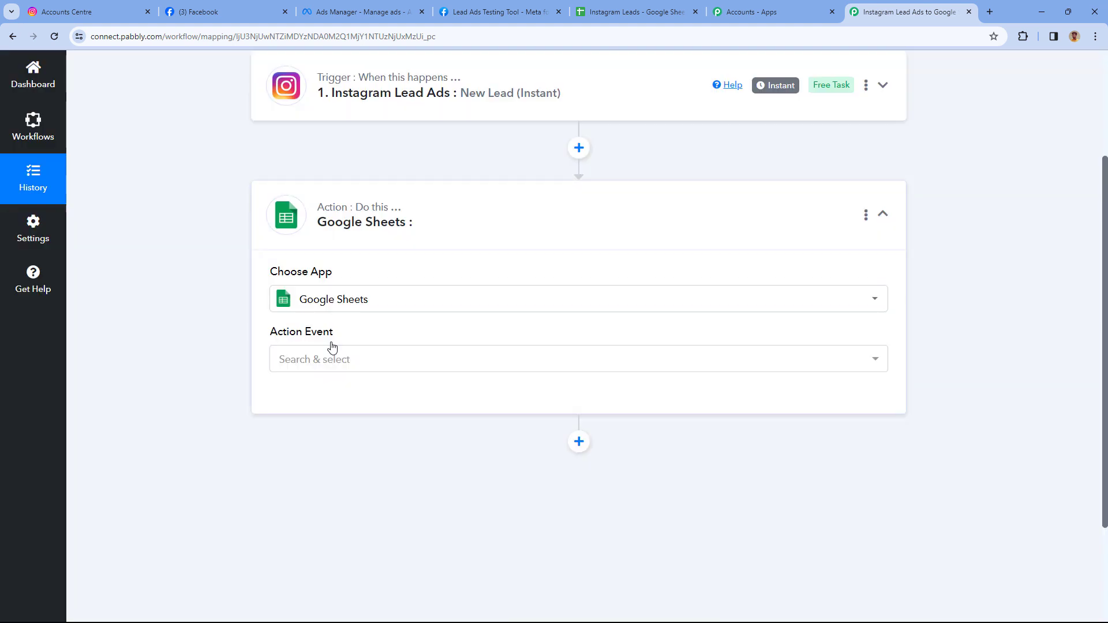
Set the action event to Add New Row and begin connecting a Google Sheets account.
scroll(257, 314, down, 2)
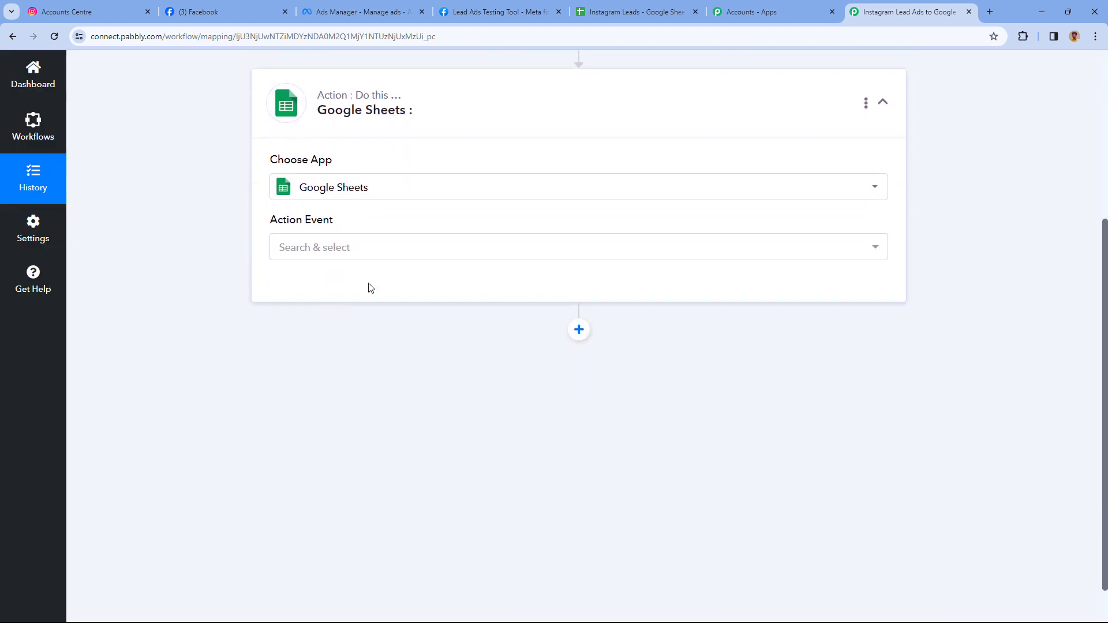
click(354, 248)
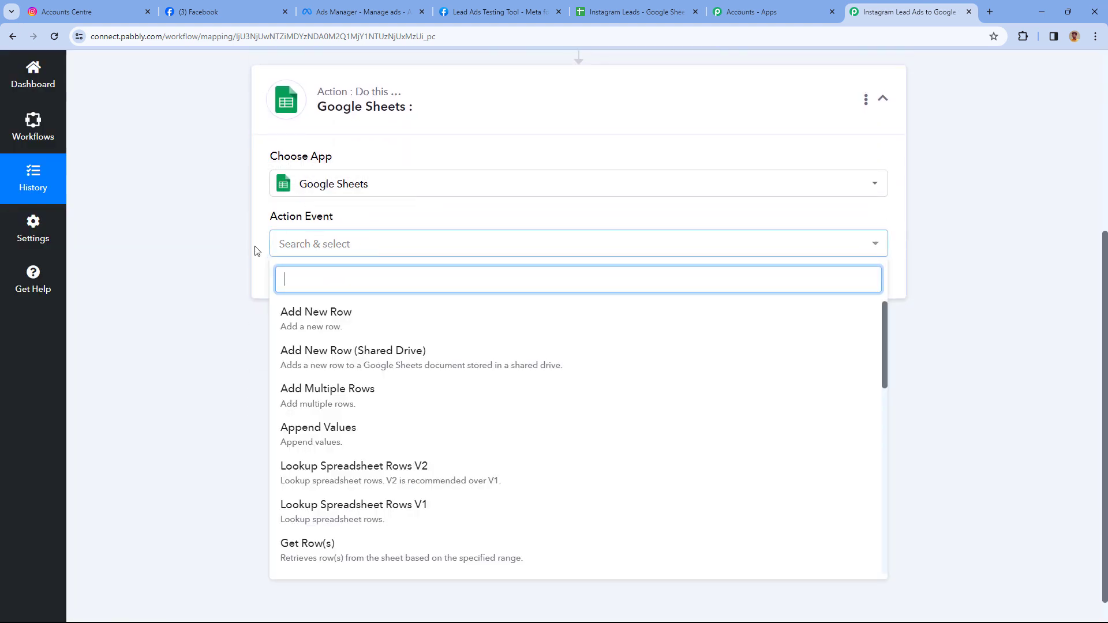
click(370, 319)
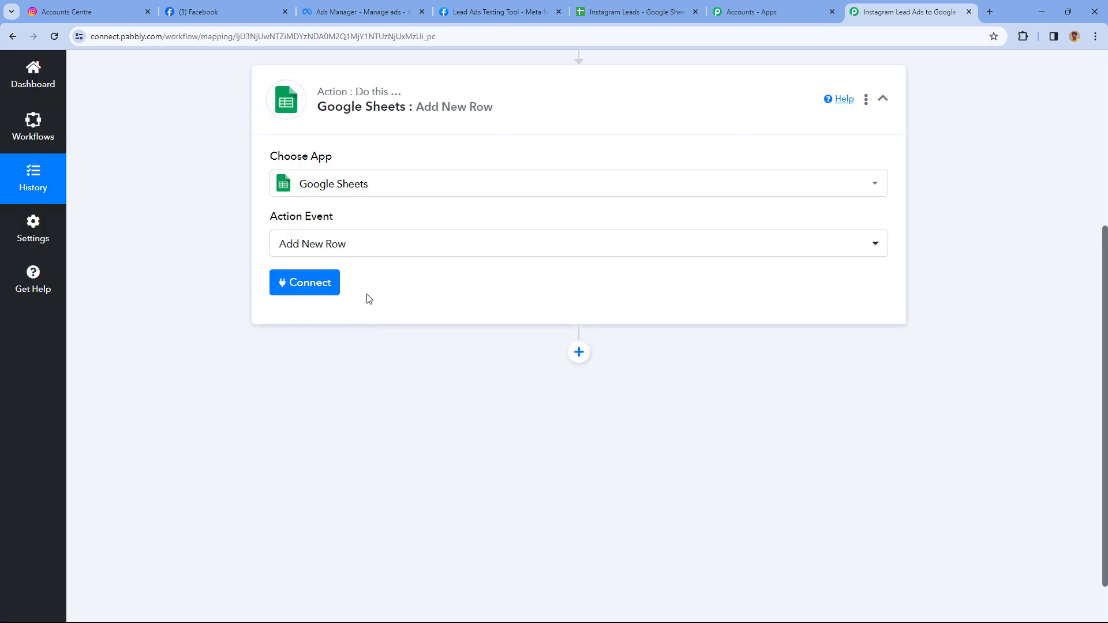
click(310, 293)
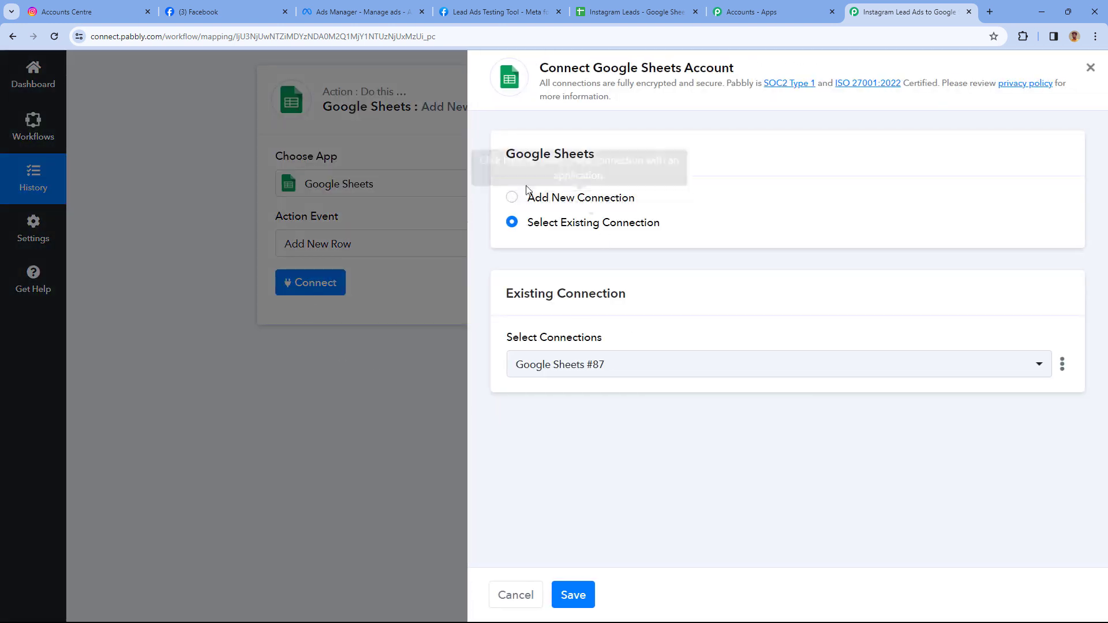
Add a new Google Sheets connection by signing in with a Google account and allowing access.
click(512, 197)
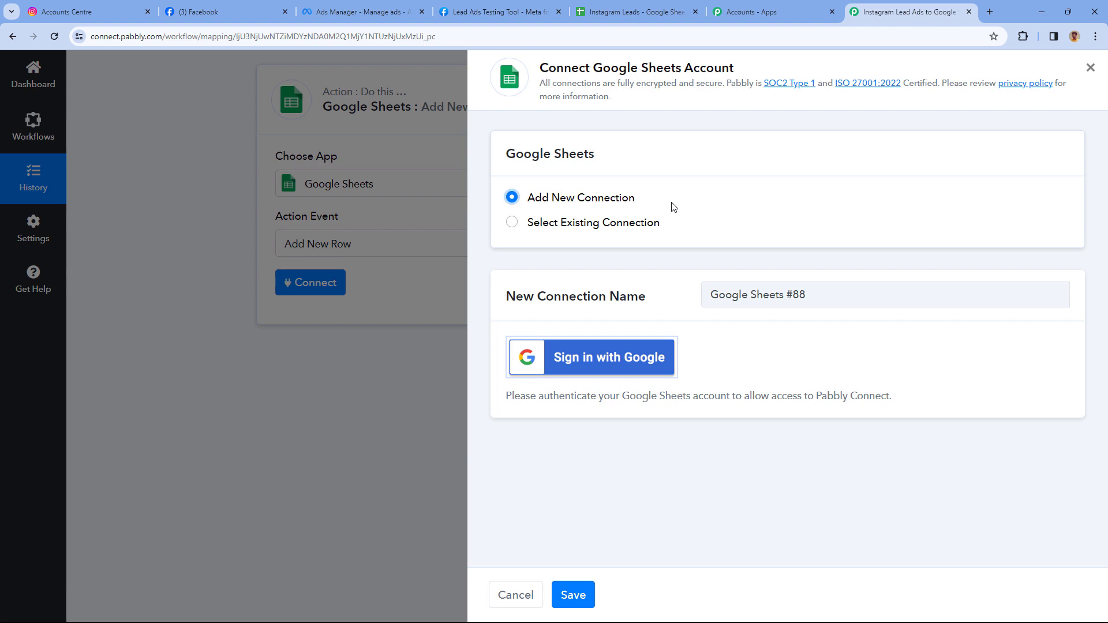
click(594, 361)
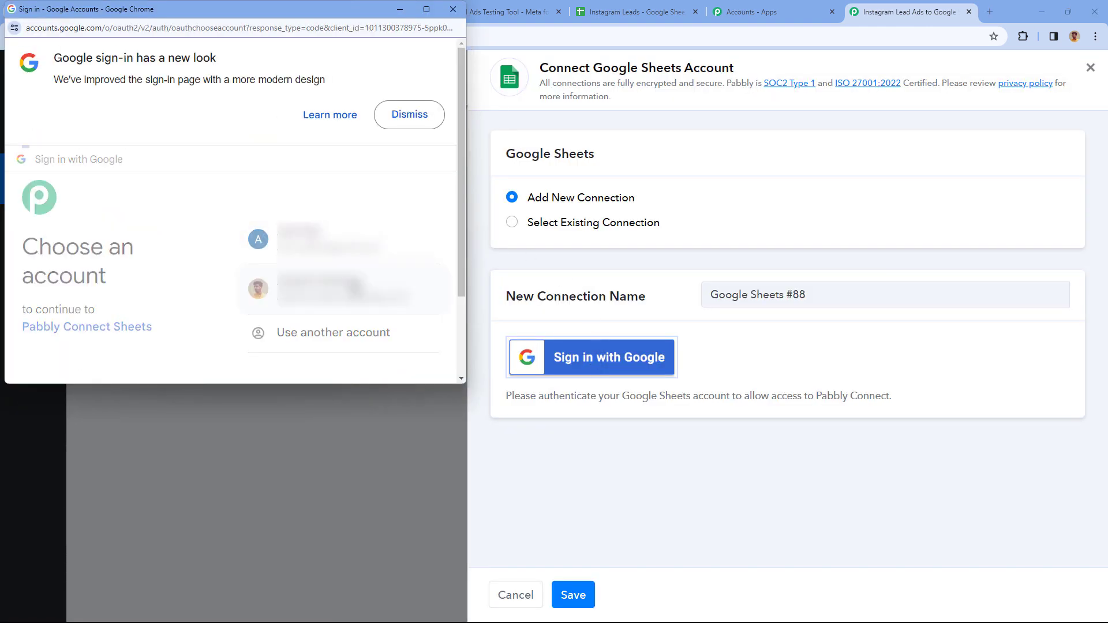
click(314, 288)
scroll(313, 249, down, 3)
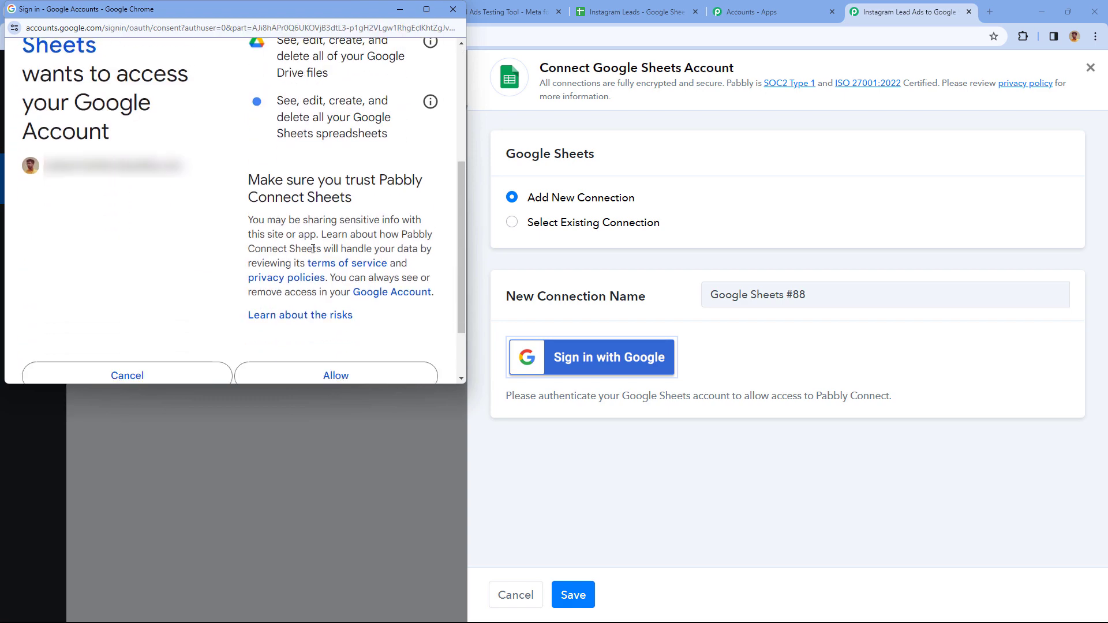
scroll(313, 248, down, 2)
click(331, 302)
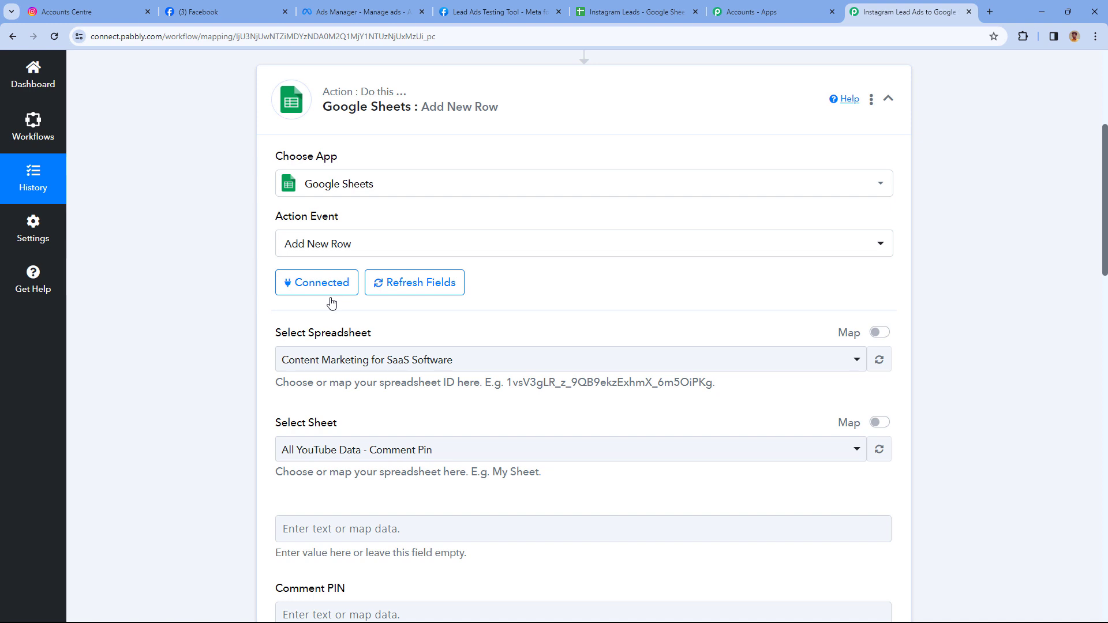
scroll(256, 294, down, 2)
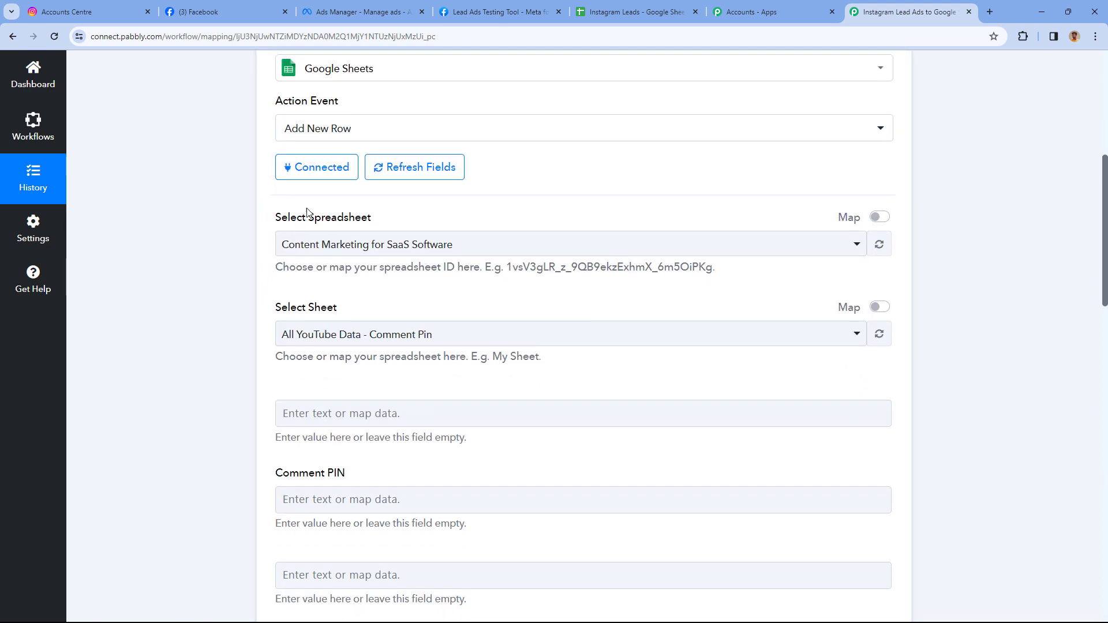
scroll(421, 214, down, 1)
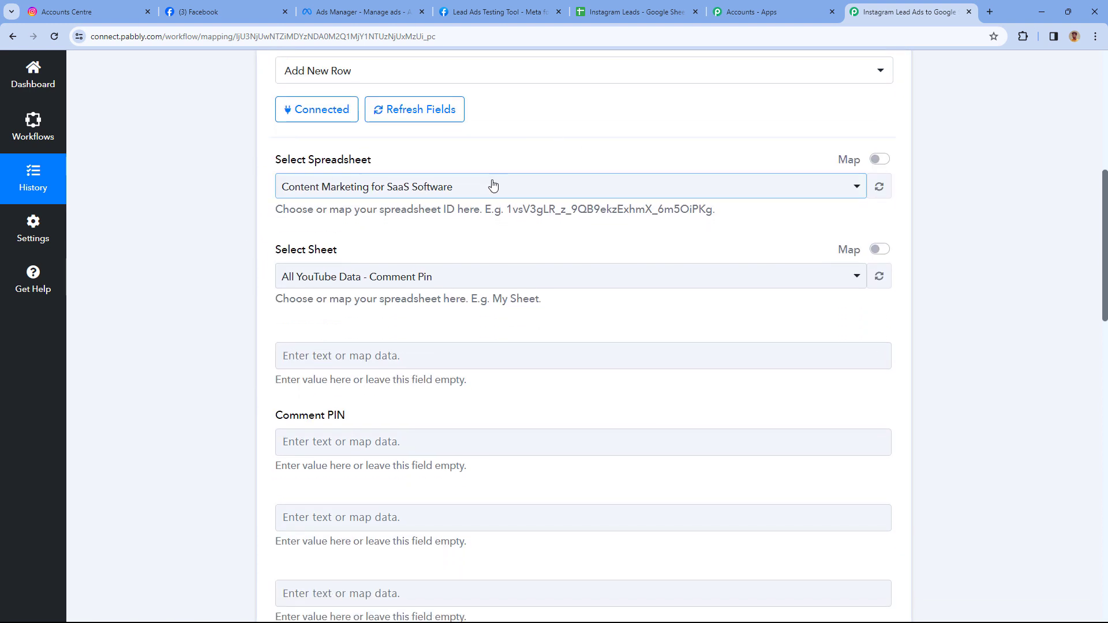
Browse the spreadsheet list, check Instagram Leads in its browser tab, then select Instagram Leads.
click(493, 185)
scroll(456, 303, down, 2)
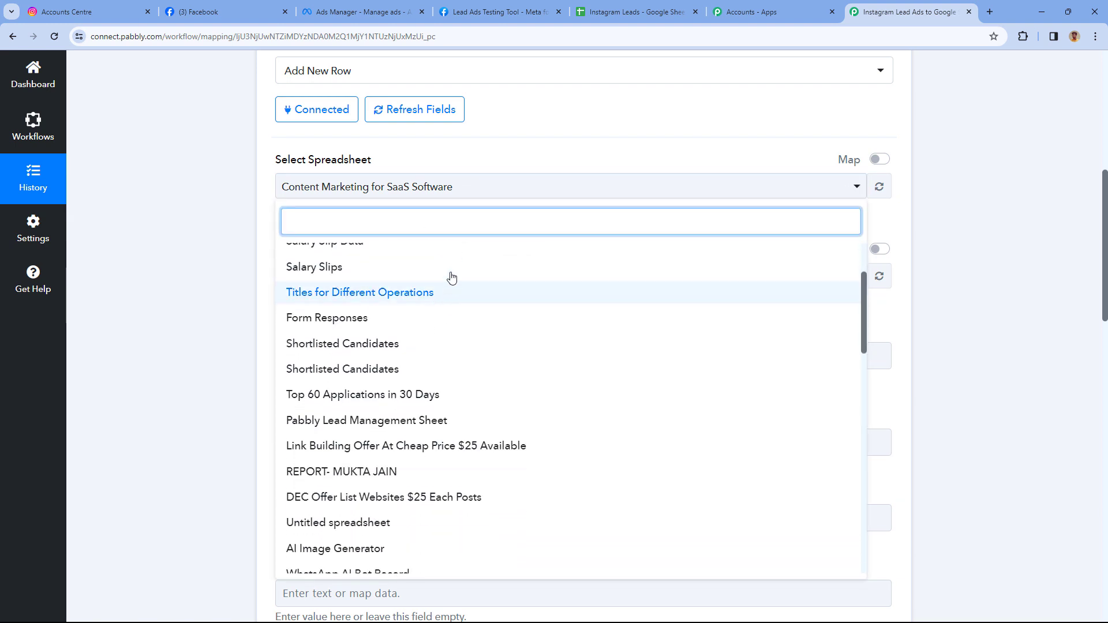
scroll(461, 303, up, 1)
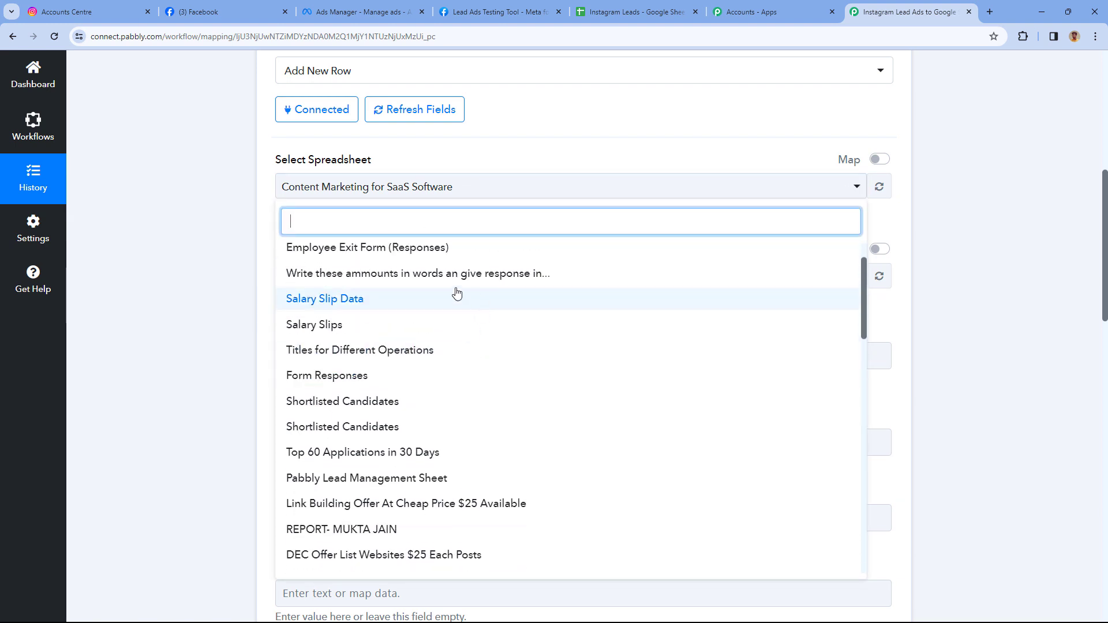
scroll(454, 303, up, 1)
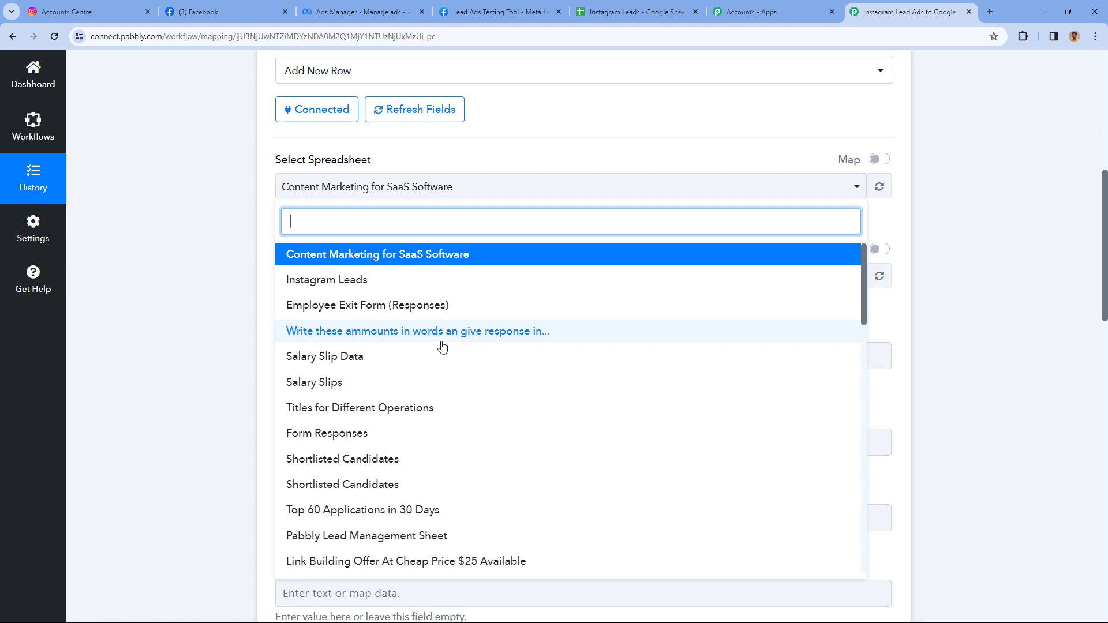
click(629, 12)
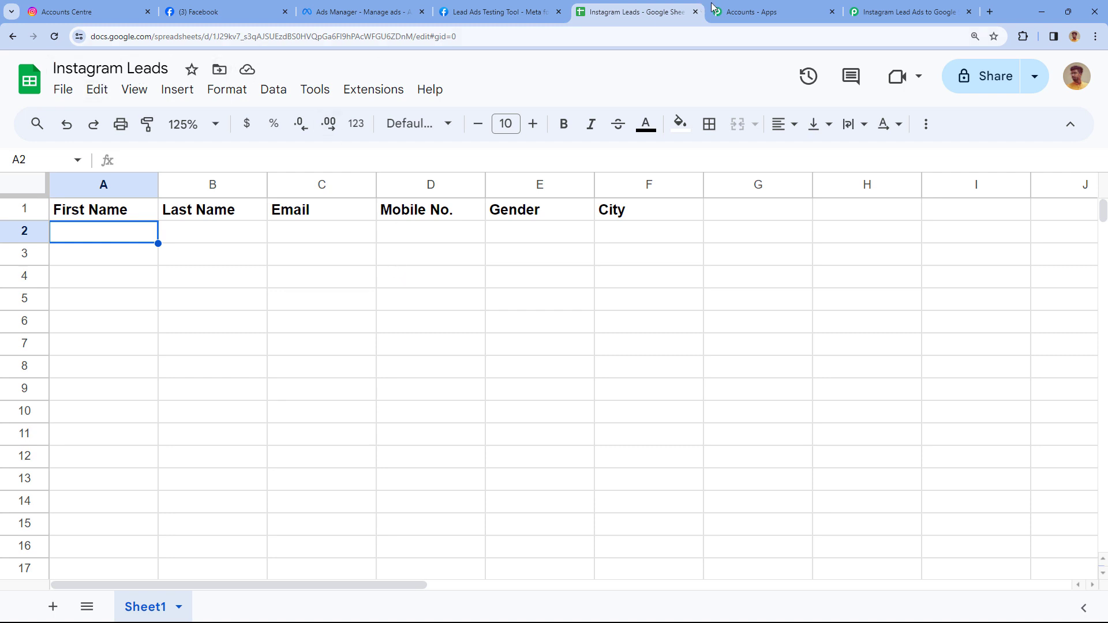
click(872, 10)
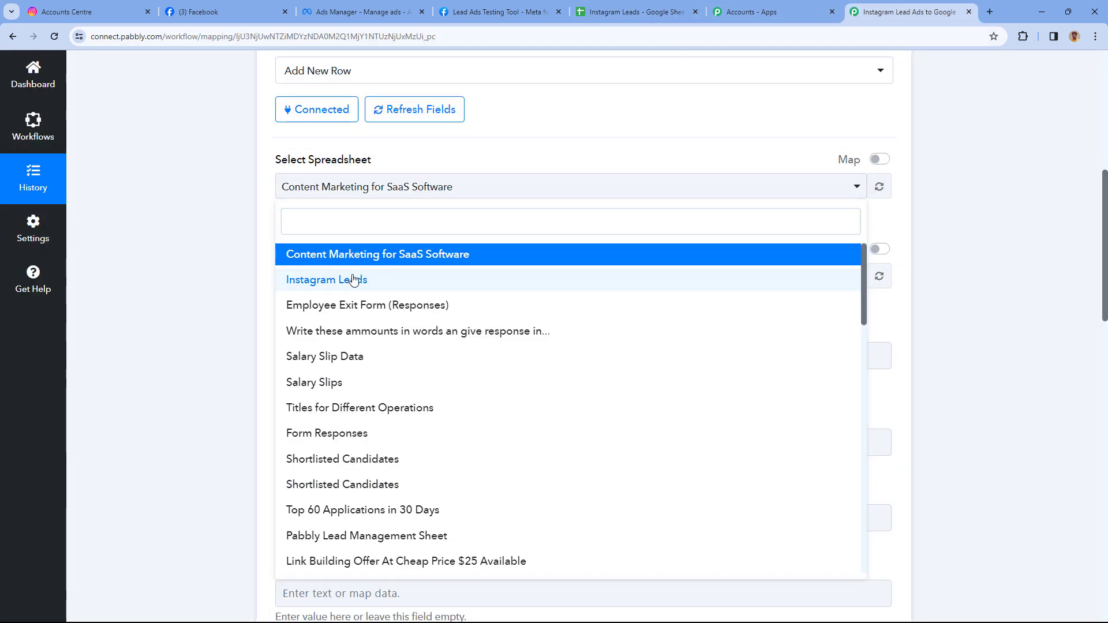
click(354, 280)
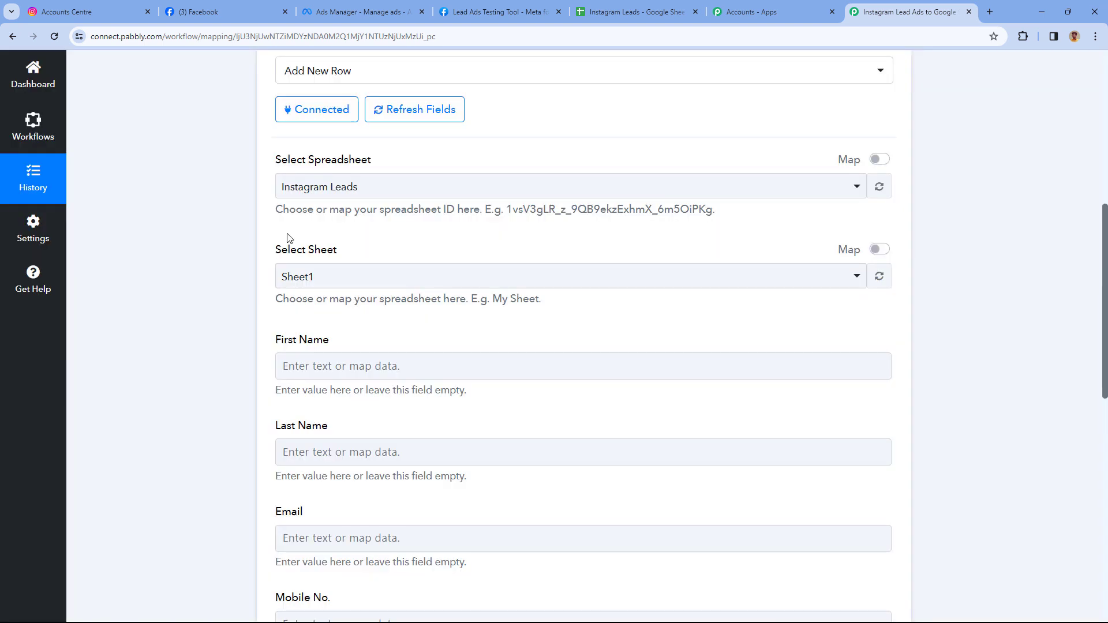
Check the spreadsheet's sheet name and select Sheet1 as the target sheet.
scroll(323, 237, down, 1)
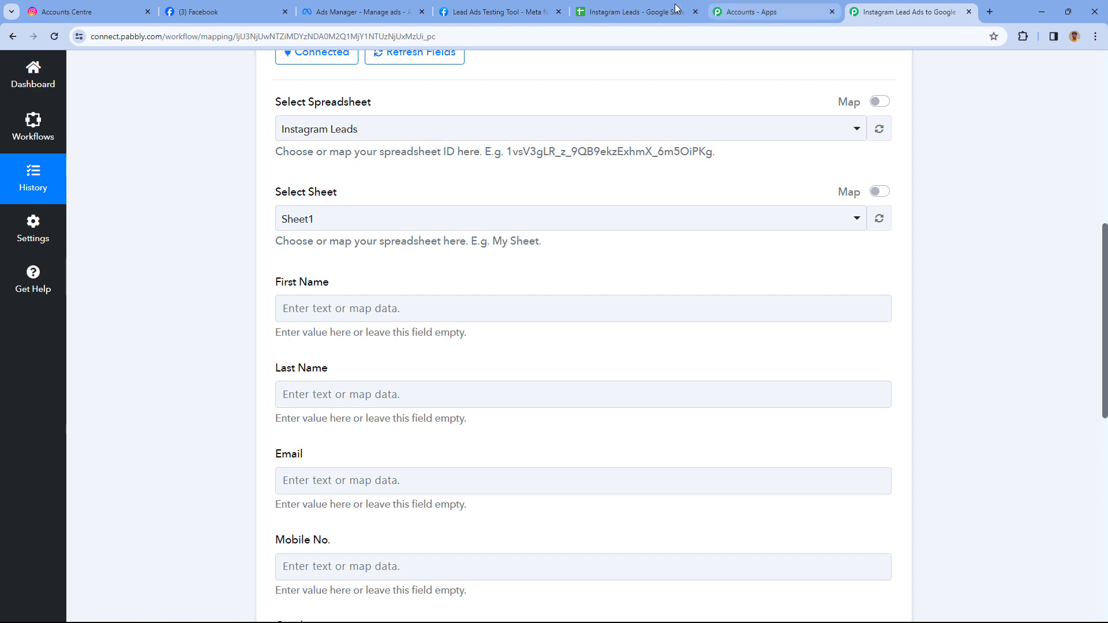
click(633, 7)
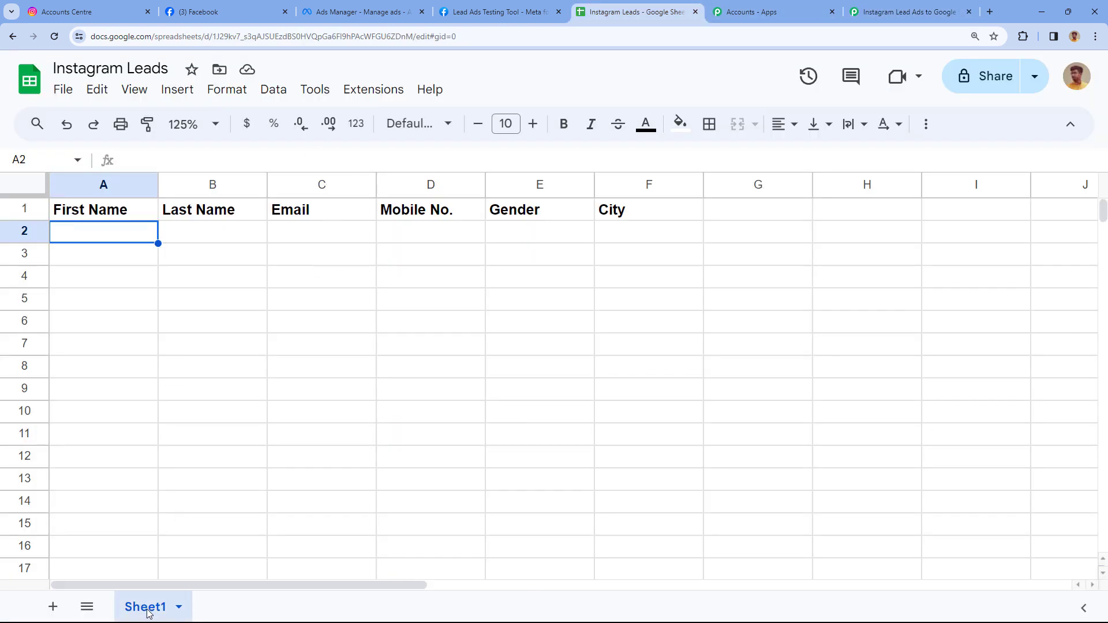
click(870, 13)
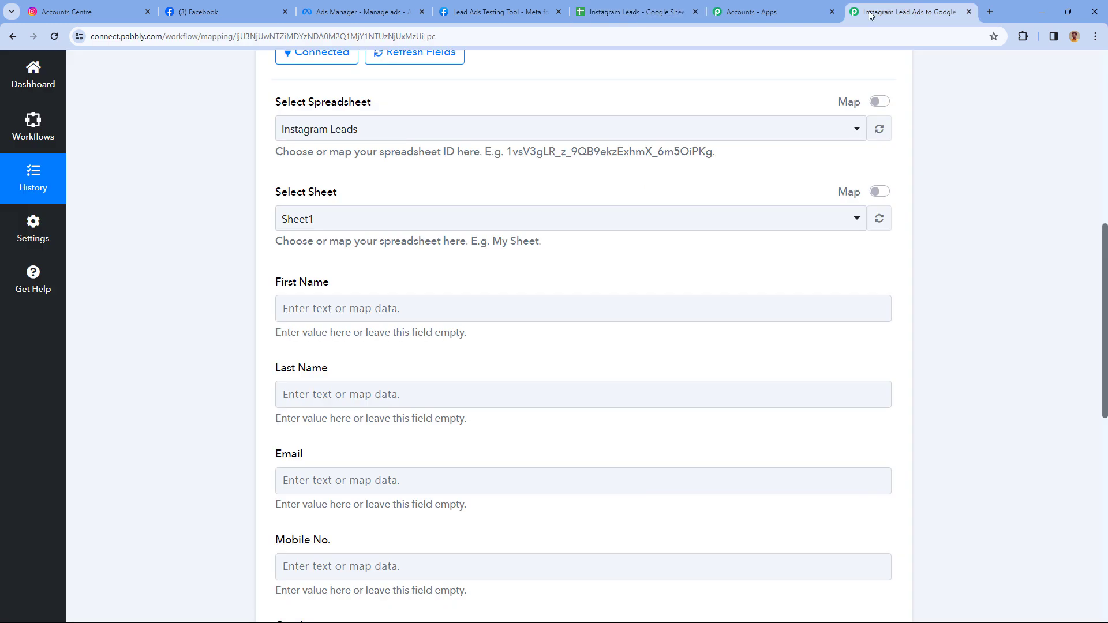
click(337, 219)
click(316, 288)
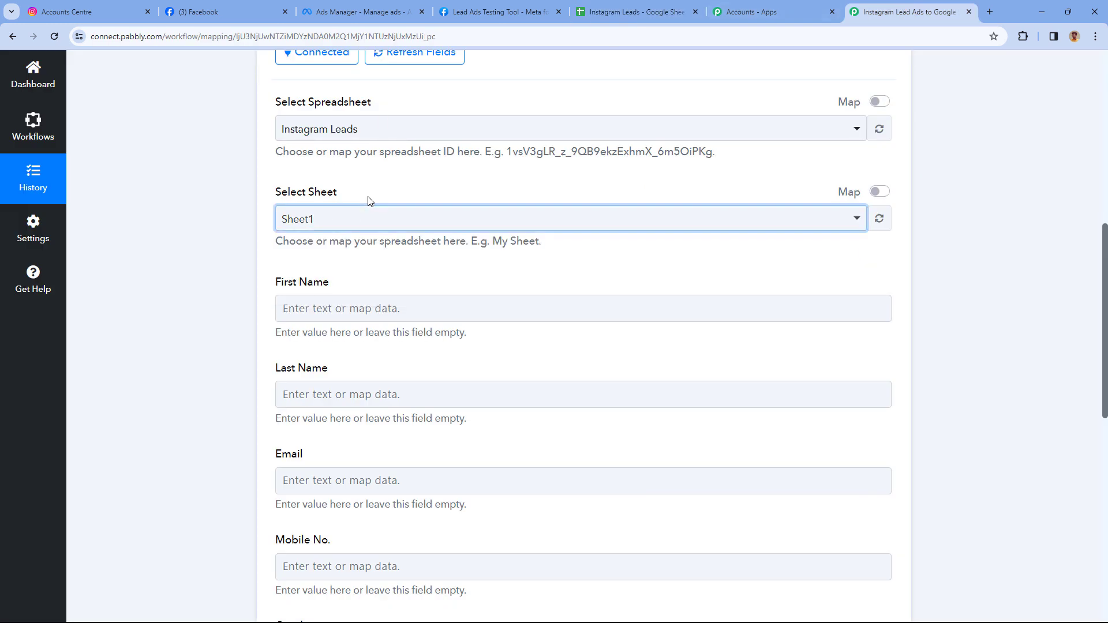
Compare the spreadsheet's column headers and keep Sheet1 as the target sheet.
click(635, 12)
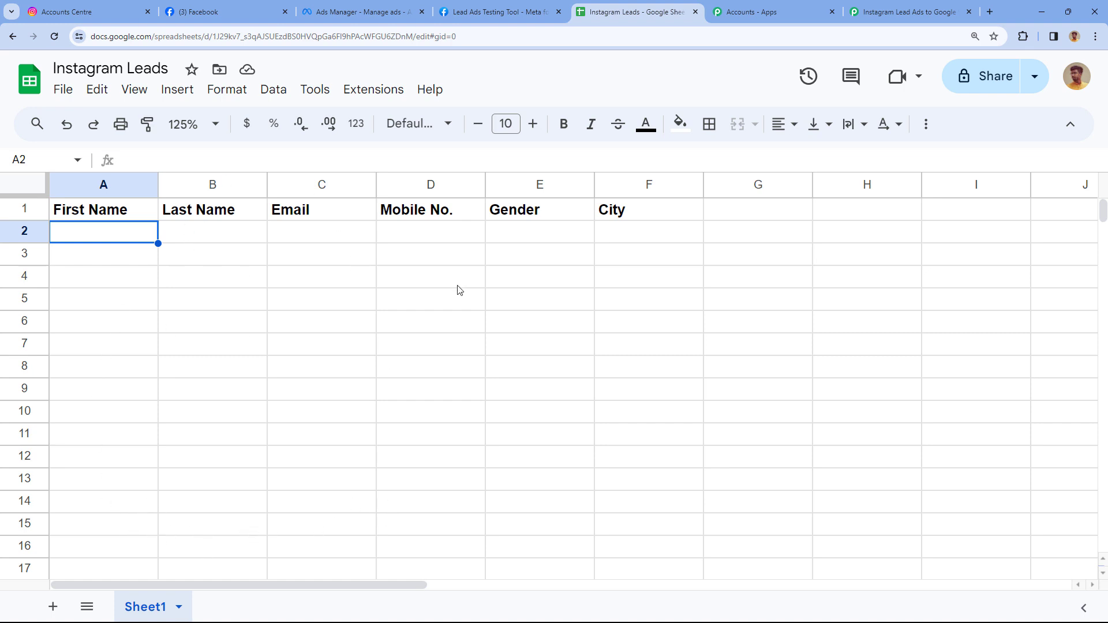
click(859, 2)
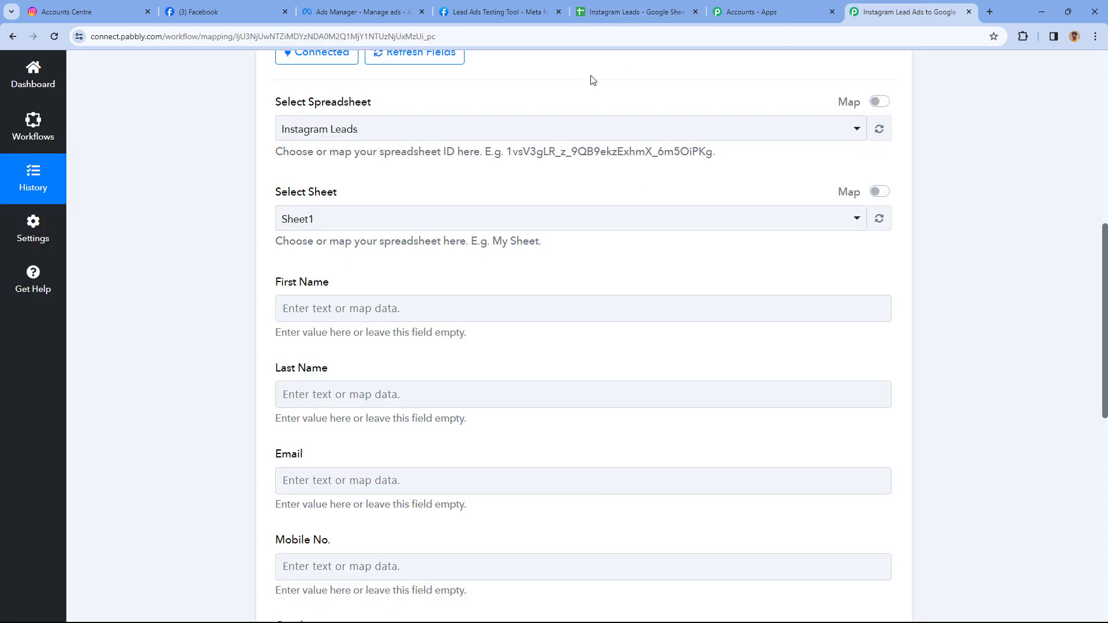
click(390, 219)
click(293, 287)
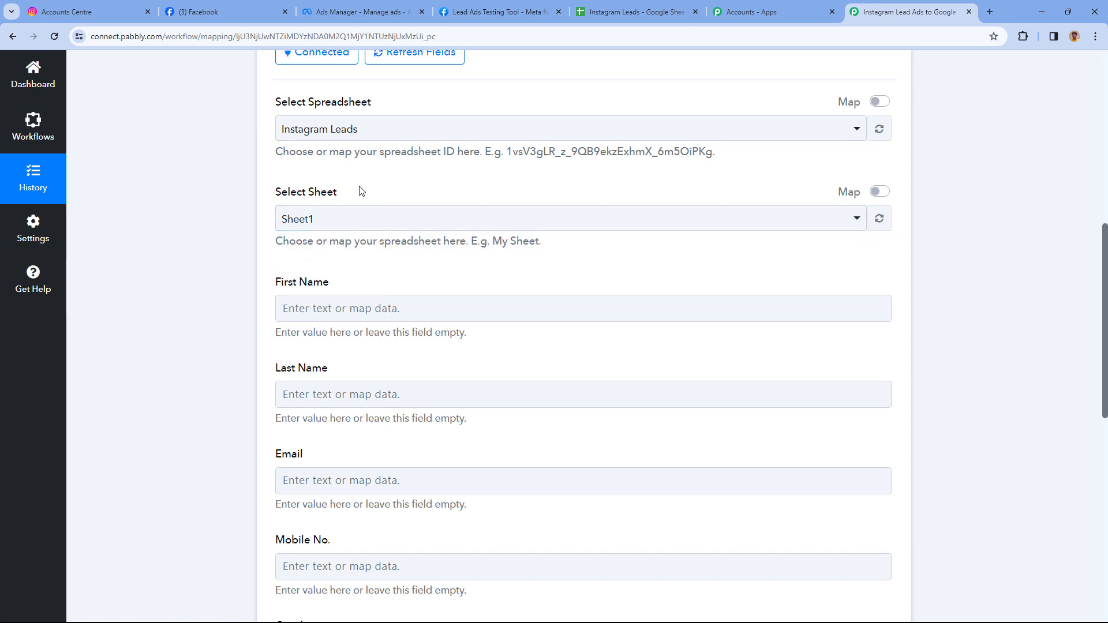
Compare the sheet columns with the form fields and expand the Instagram Lead Ads trigger step.
scroll(361, 191, down, 2)
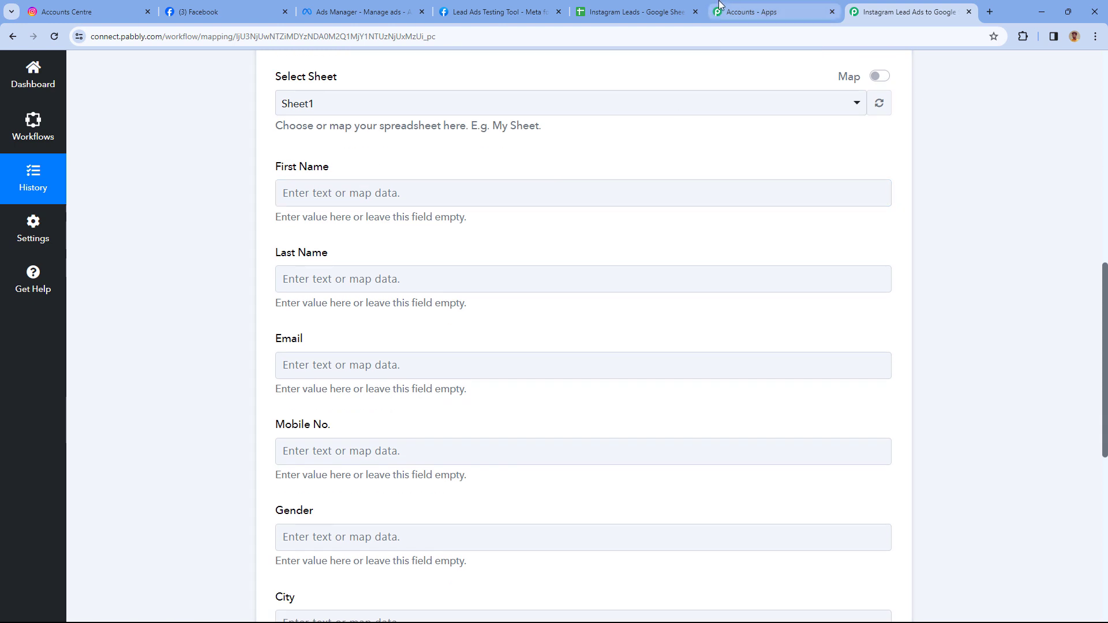
click(635, 11)
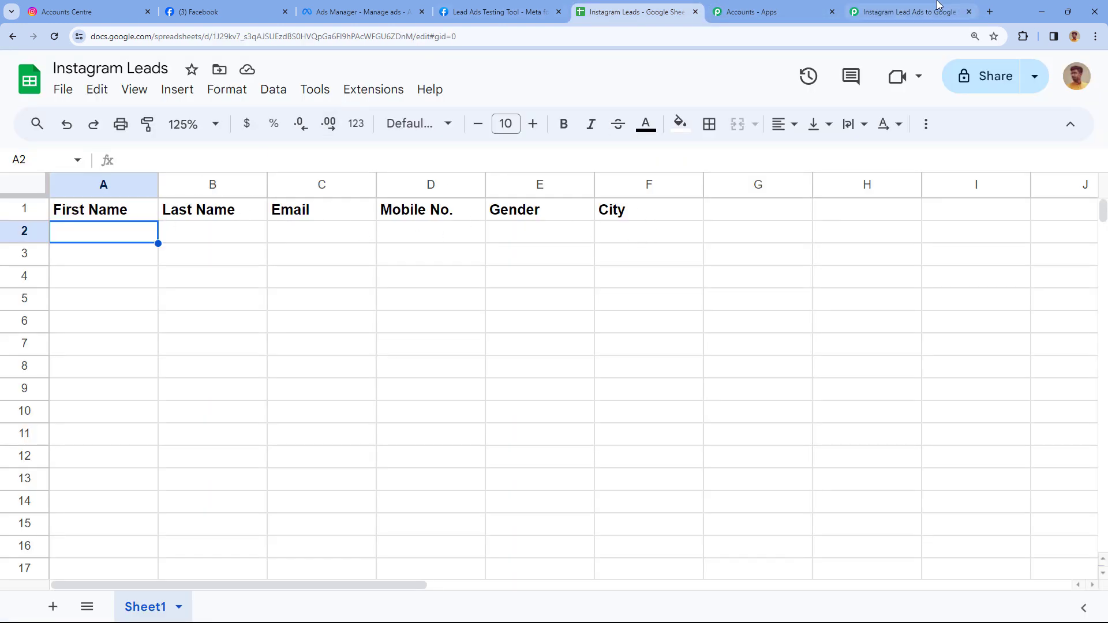
click(926, 12)
scroll(258, 225, down, 1)
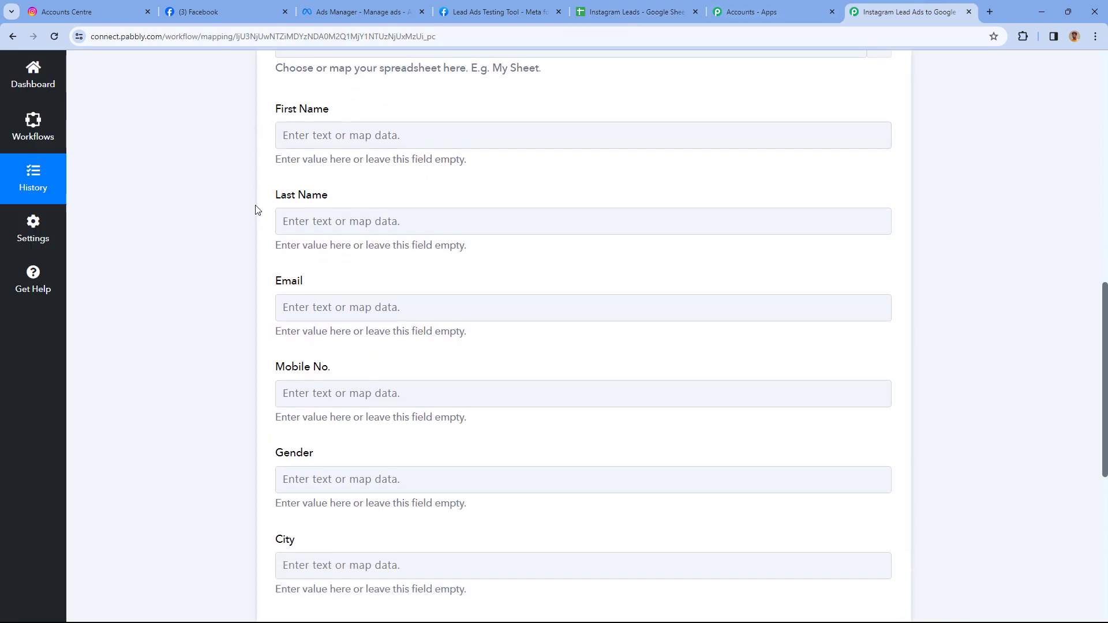
scroll(314, 367, up, 1)
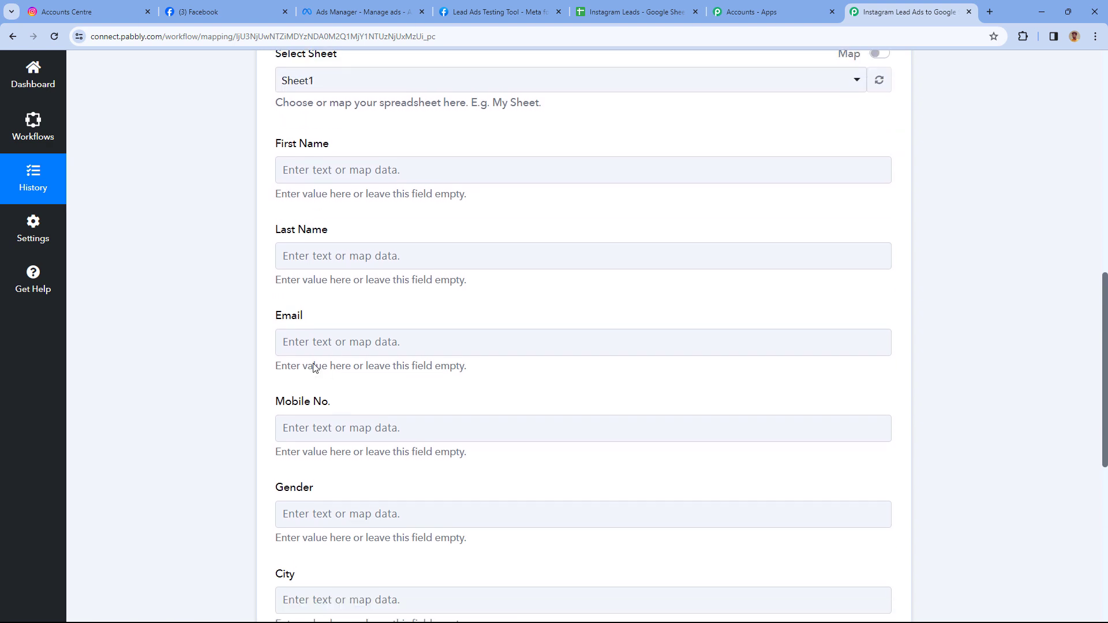
scroll(314, 368, down, 3)
scroll(329, 299, up, 3)
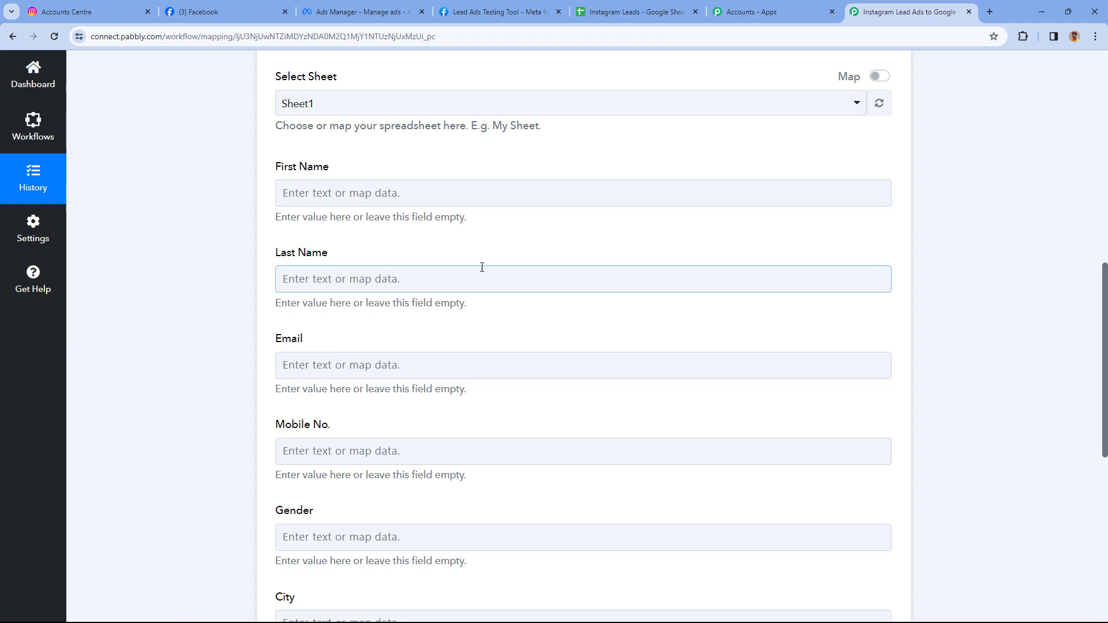
scroll(523, 225, up, 10)
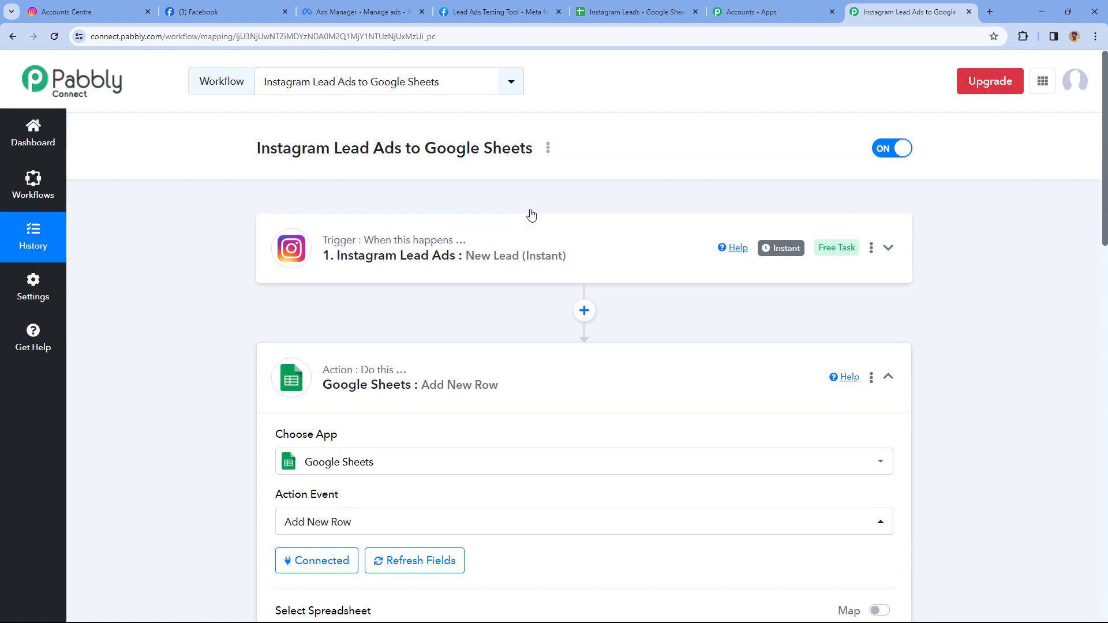
click(531, 218)
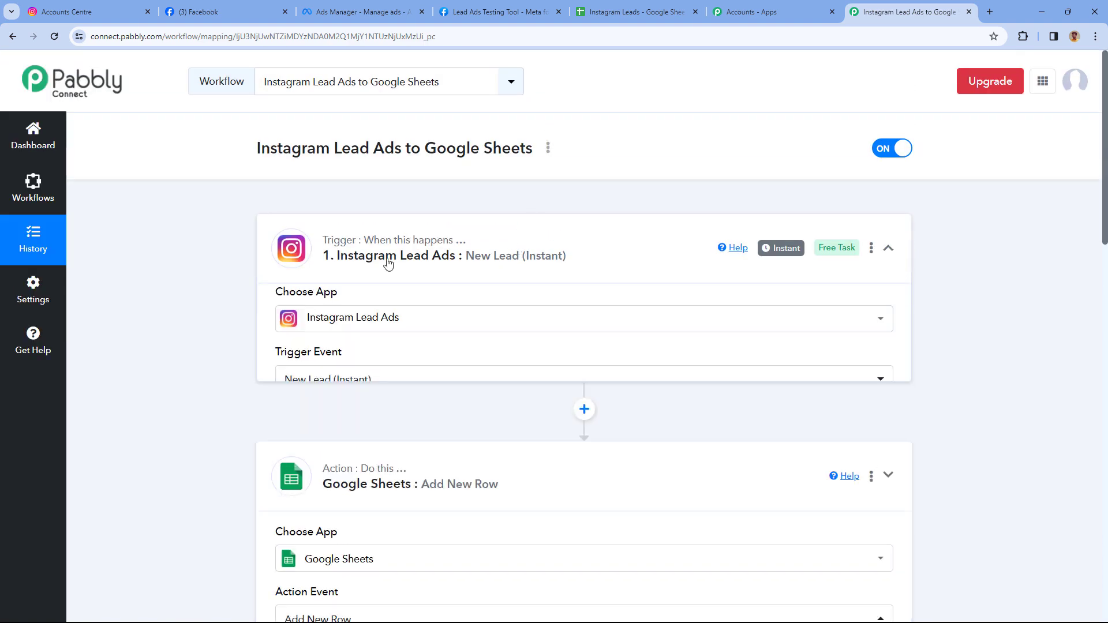
Expand the Google Sheets Add New Row action step to reach its row fields.
scroll(173, 297, down, 12)
scroll(202, 283, down, 2)
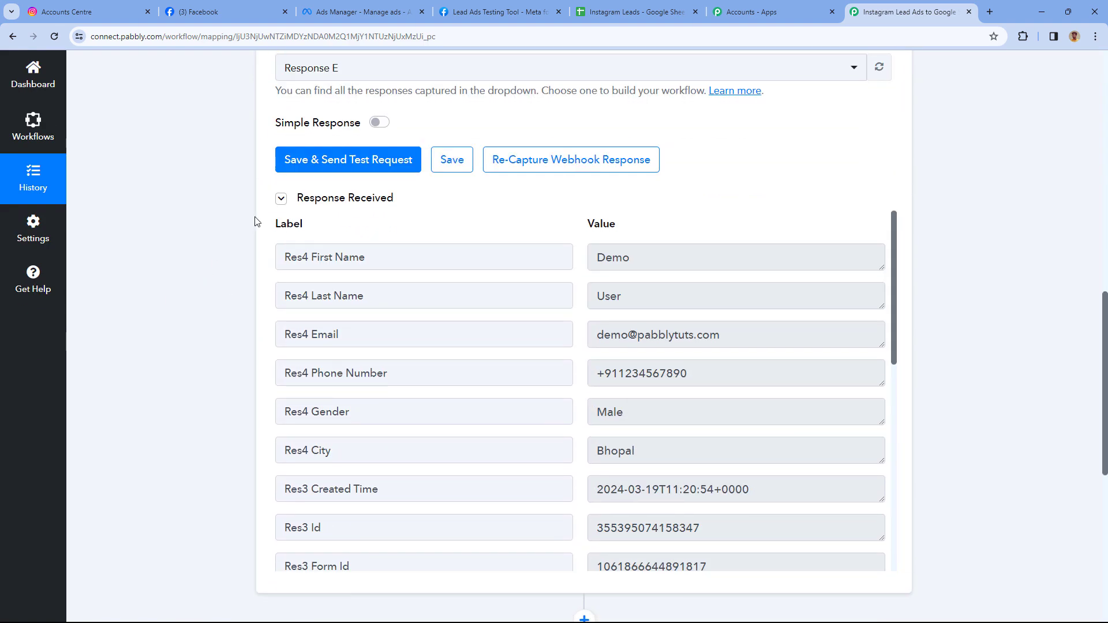
scroll(575, 262, down, 3)
scroll(579, 213, up, 3)
scroll(579, 213, down, 3)
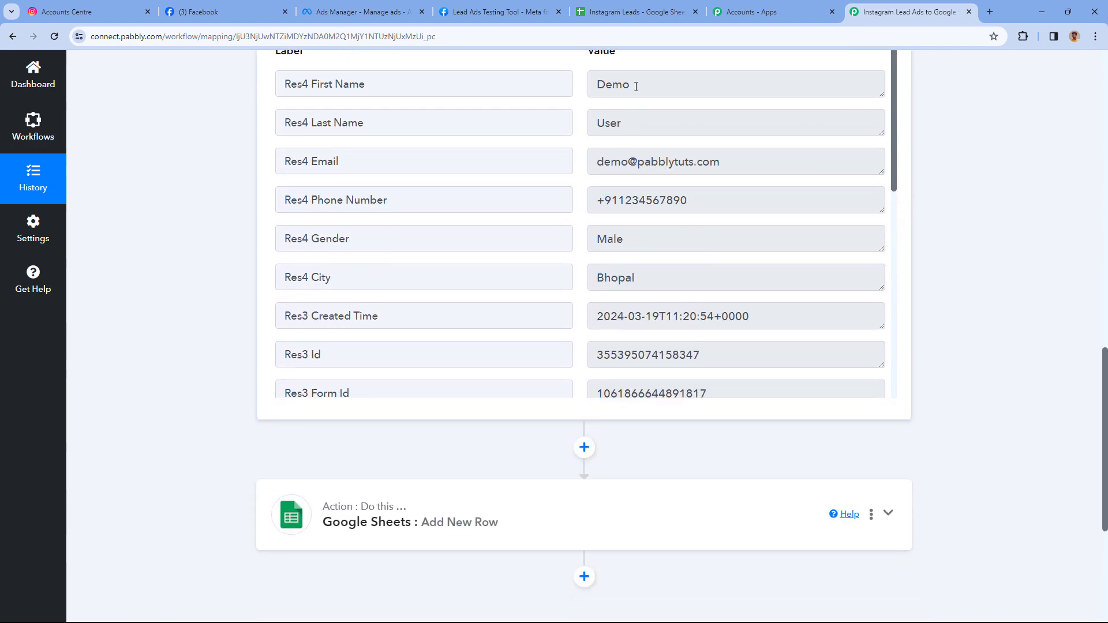
scroll(206, 289, down, 5)
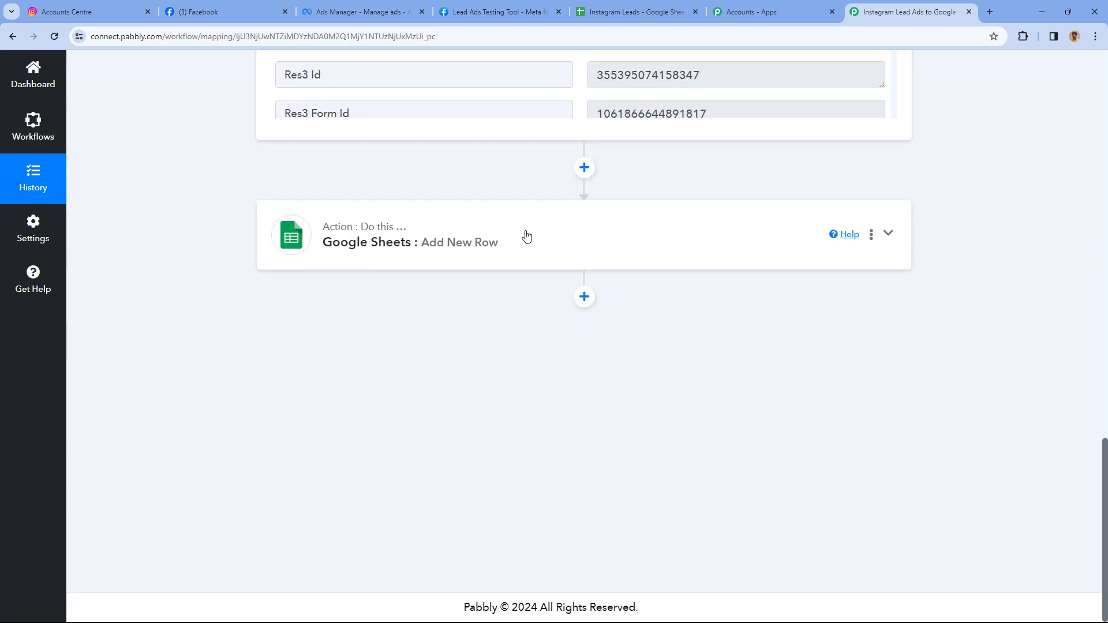
click(525, 235)
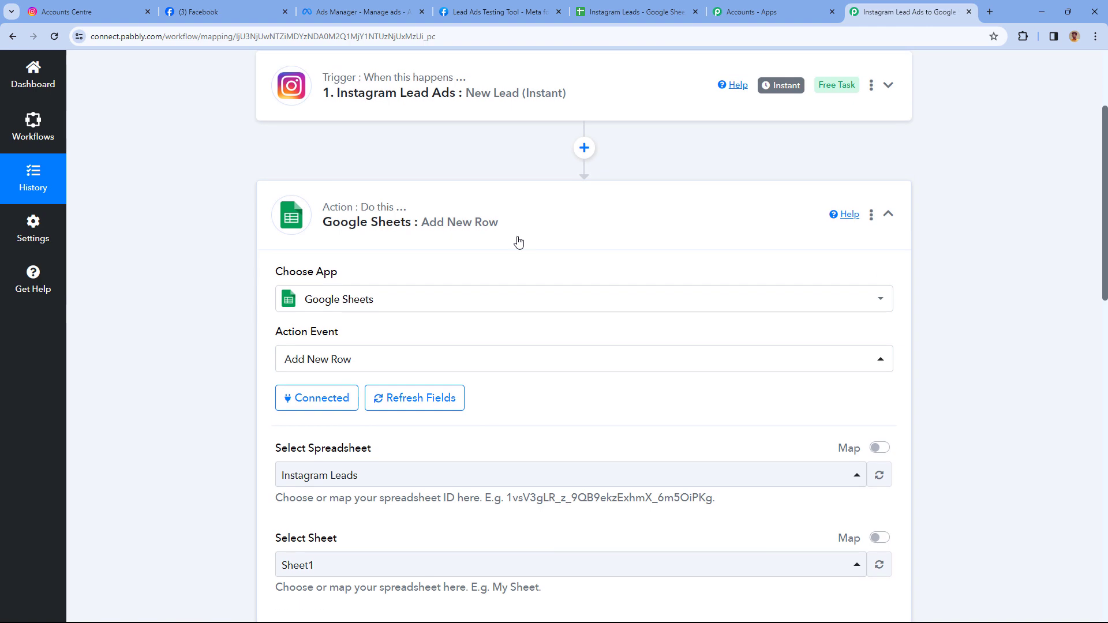
scroll(252, 292, down, 2)
scroll(203, 287, down, 7)
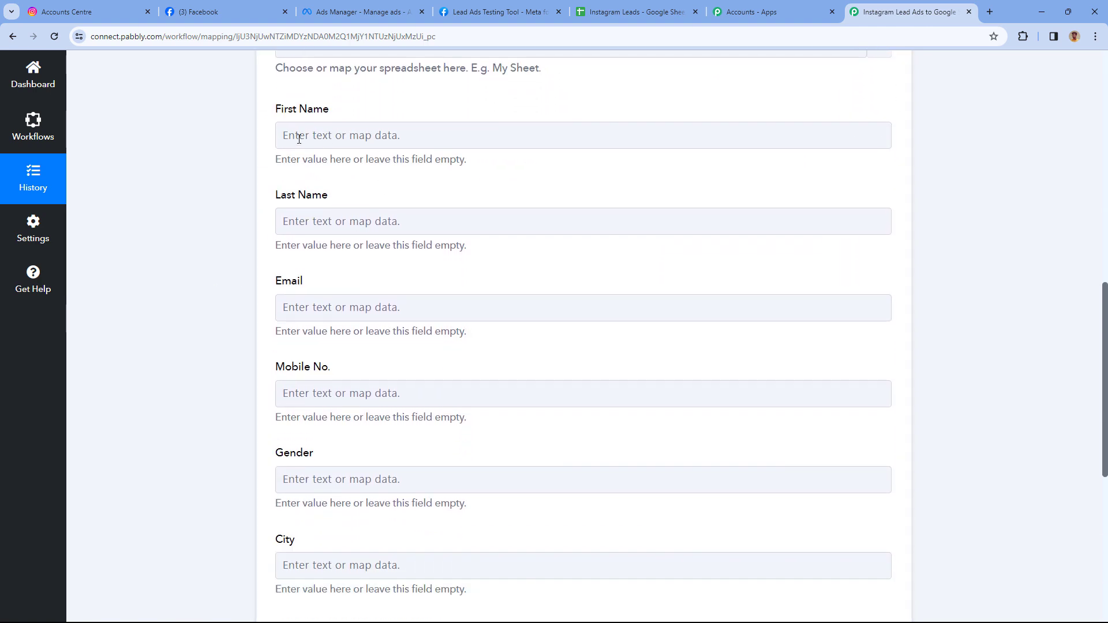
Map the lead's first and last name to the First Name and Last Name fields.
click(299, 137)
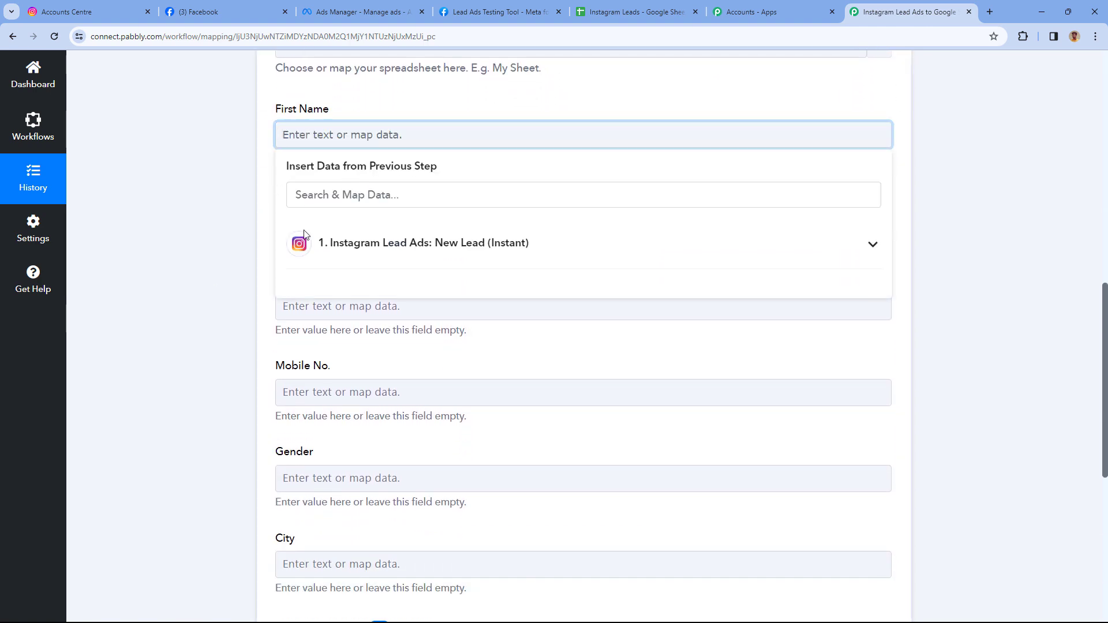
click(507, 245)
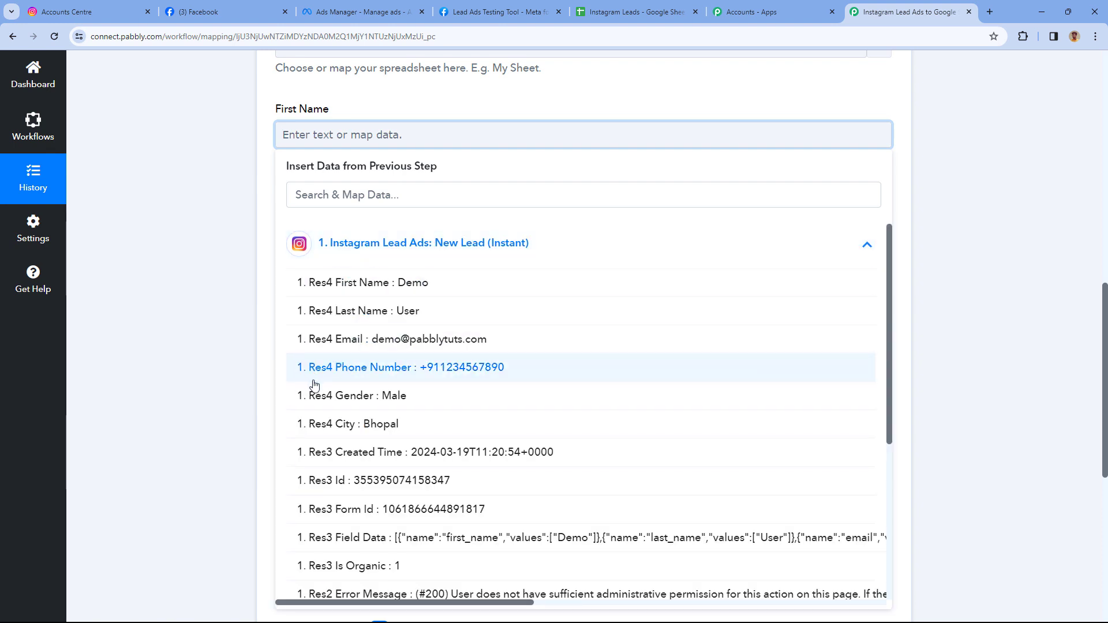
click(371, 283)
click(257, 178)
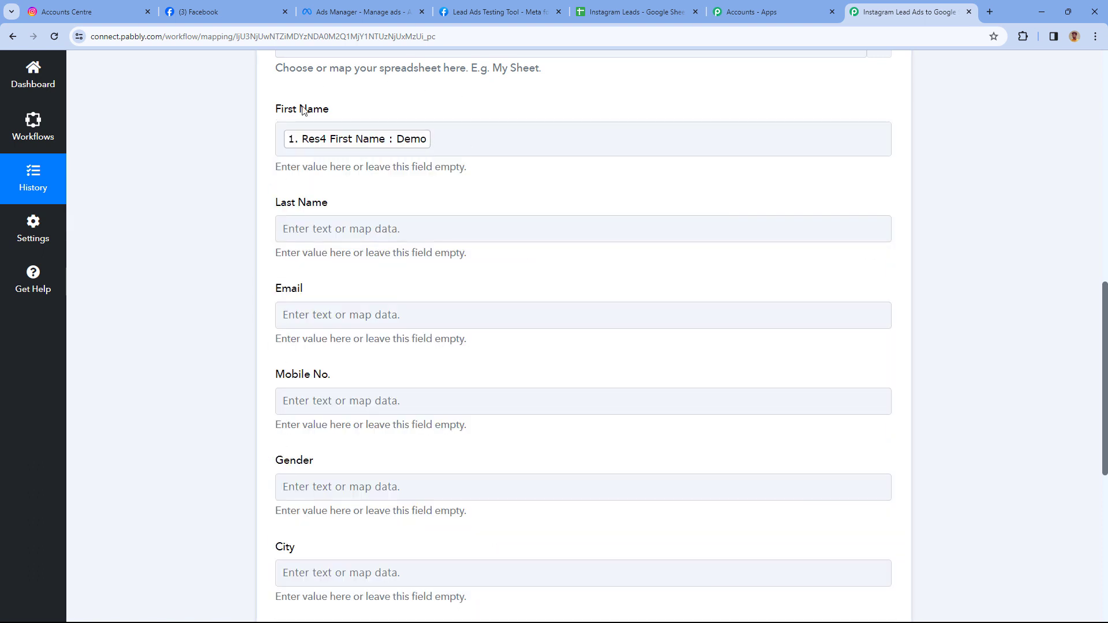
scroll(393, 143, down, 1)
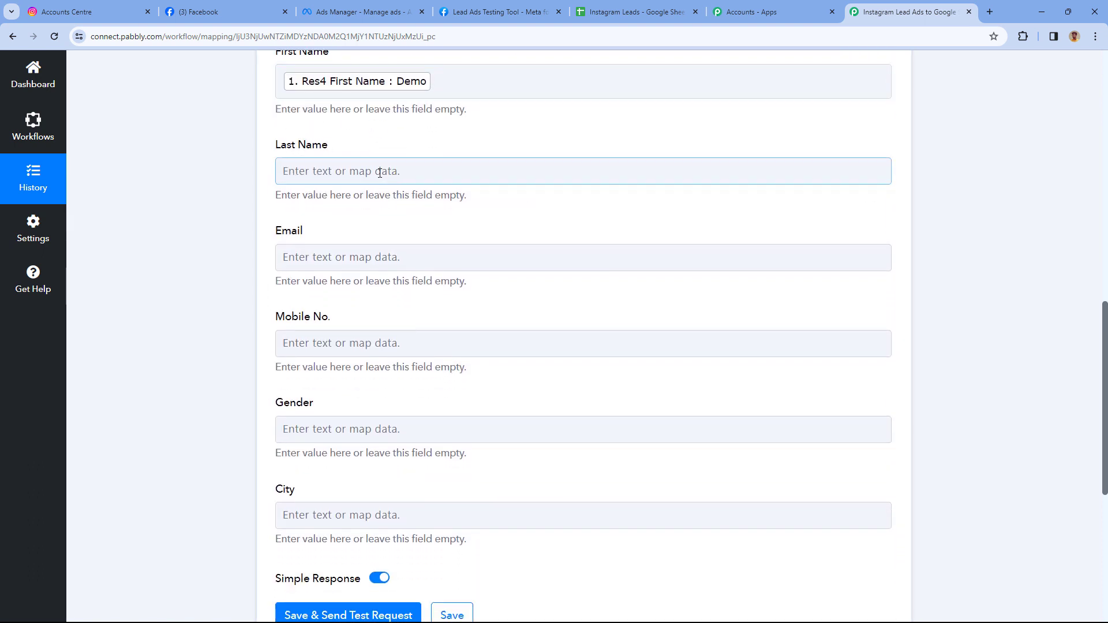
click(334, 173)
click(420, 287)
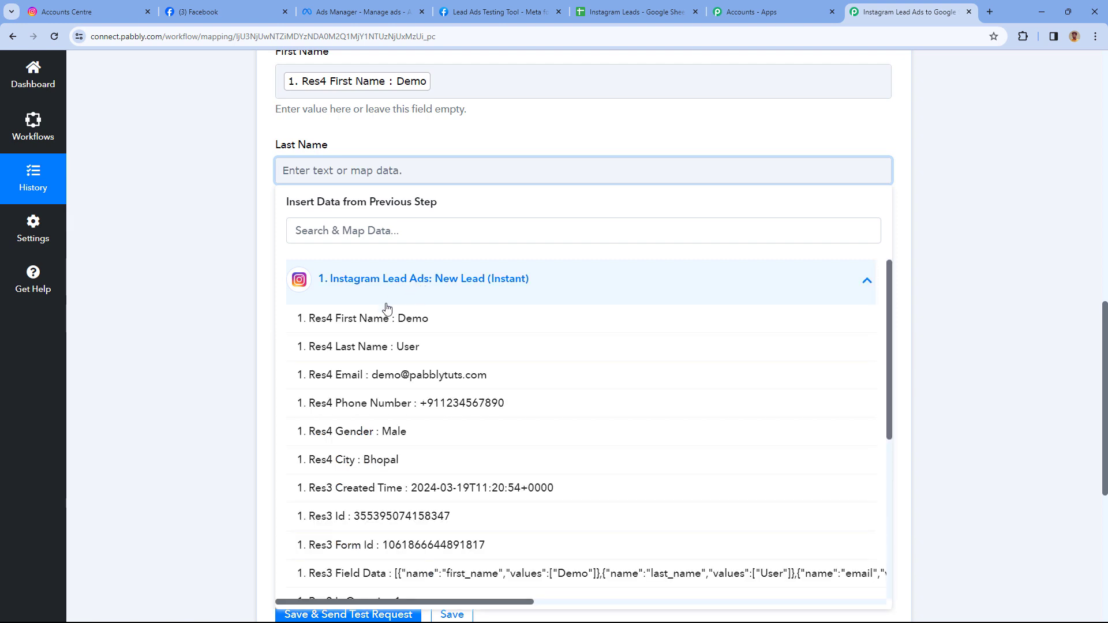
click(372, 349)
click(267, 217)
Map the lead's email and phone number to the Email and Mobile No. fields.
scroll(289, 215, down, 1)
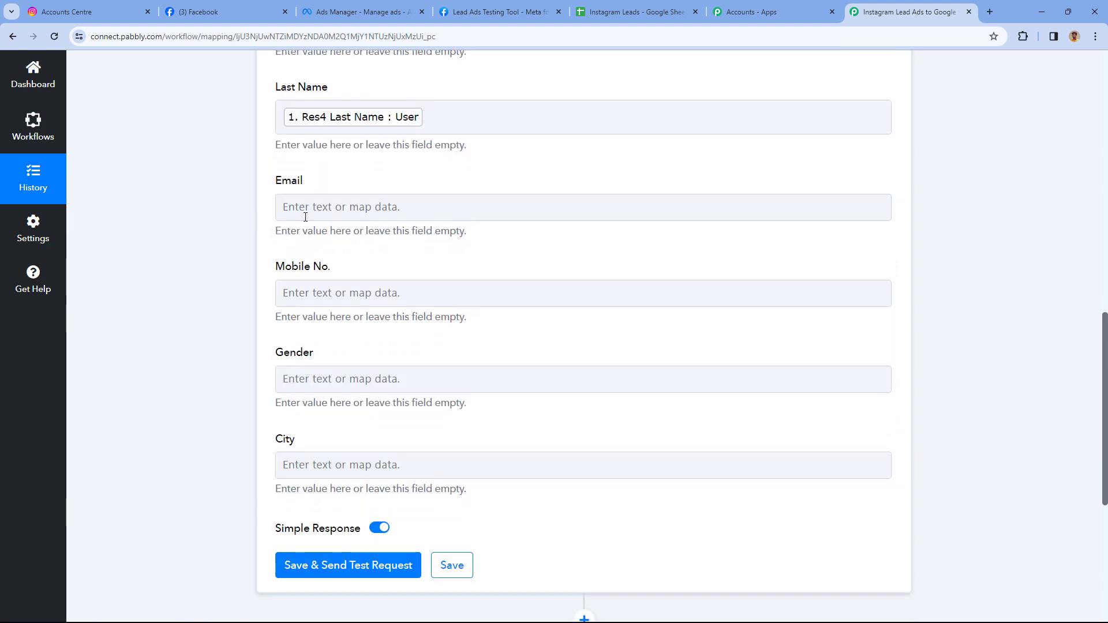
click(303, 207)
click(344, 321)
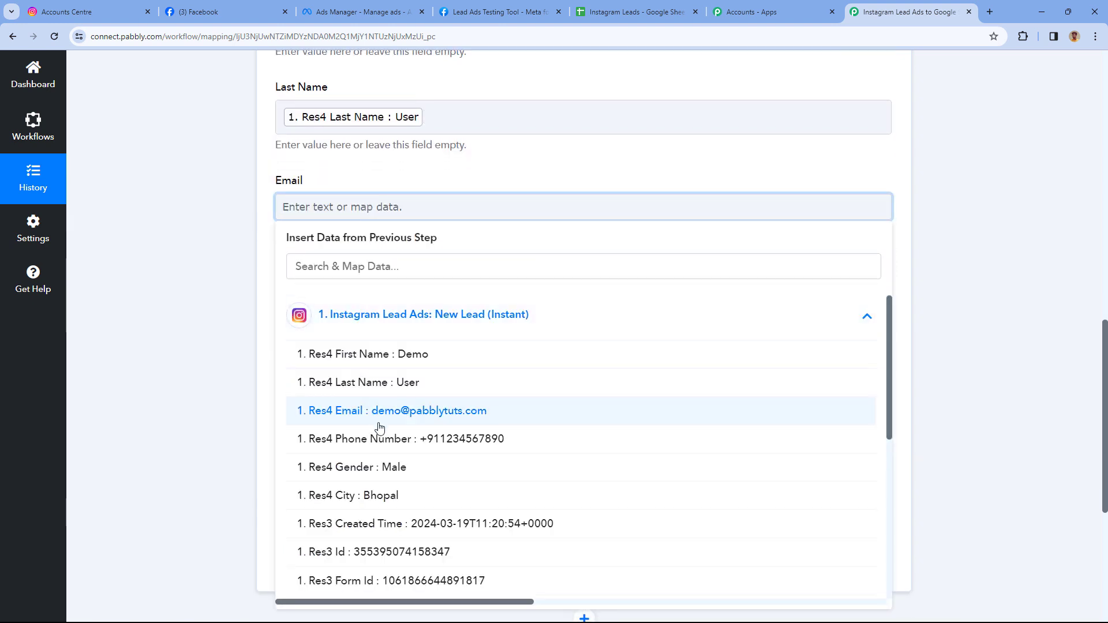
click(378, 417)
click(255, 272)
click(301, 303)
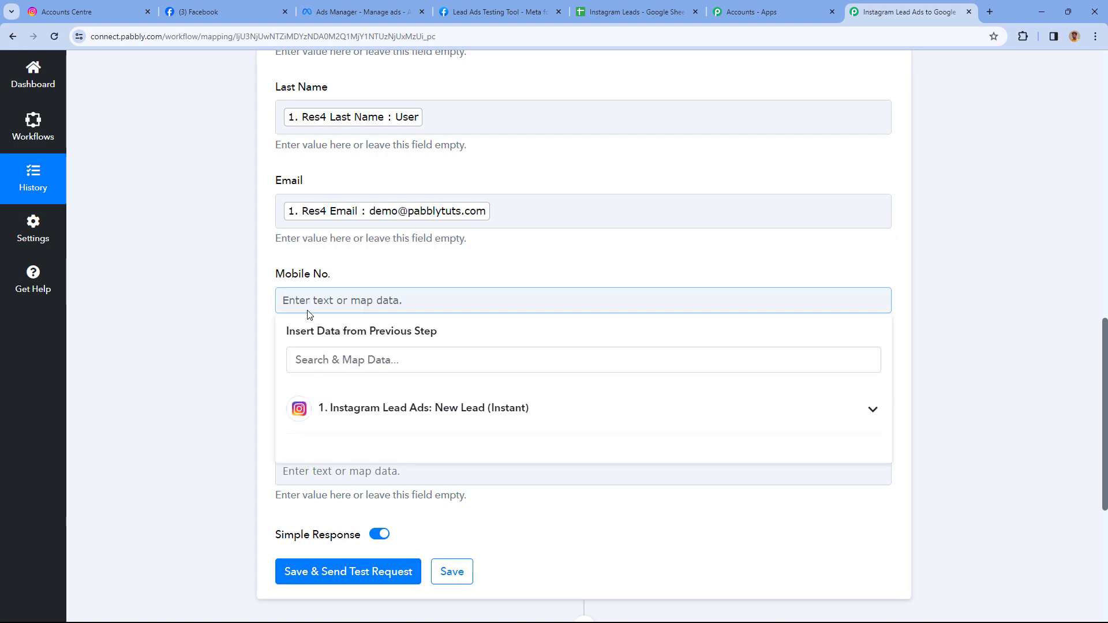
click(349, 429)
click(398, 537)
click(268, 361)
Map the lead's gender (Male) and city (Bhopal) to the Gender and City fields.
scroll(265, 356, down, 2)
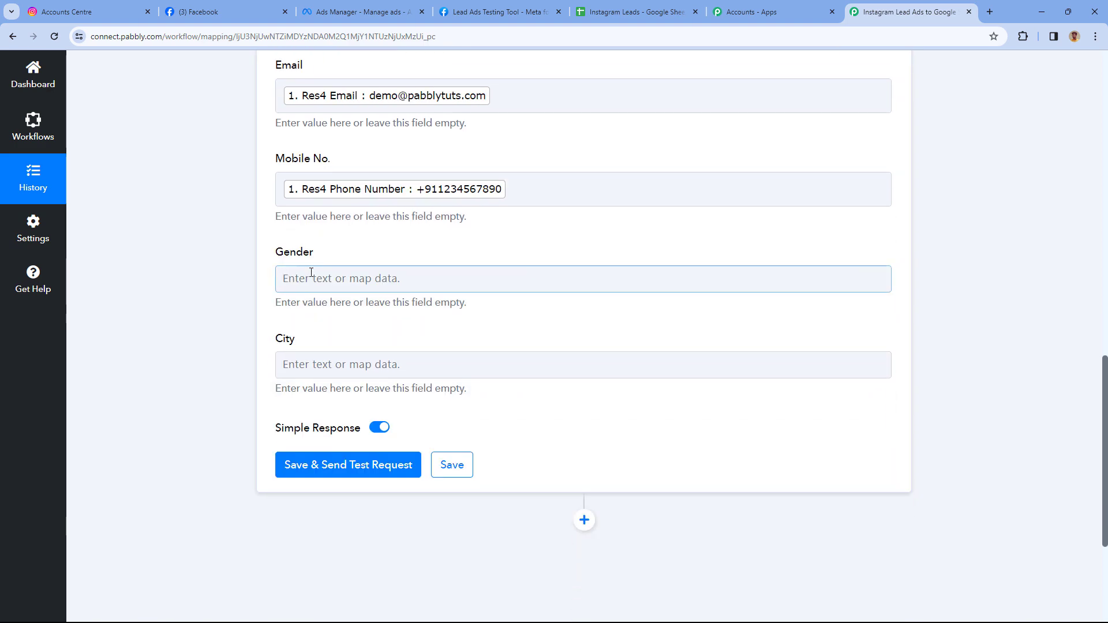
click(275, 279)
click(372, 388)
scroll(371, 388, down, 3)
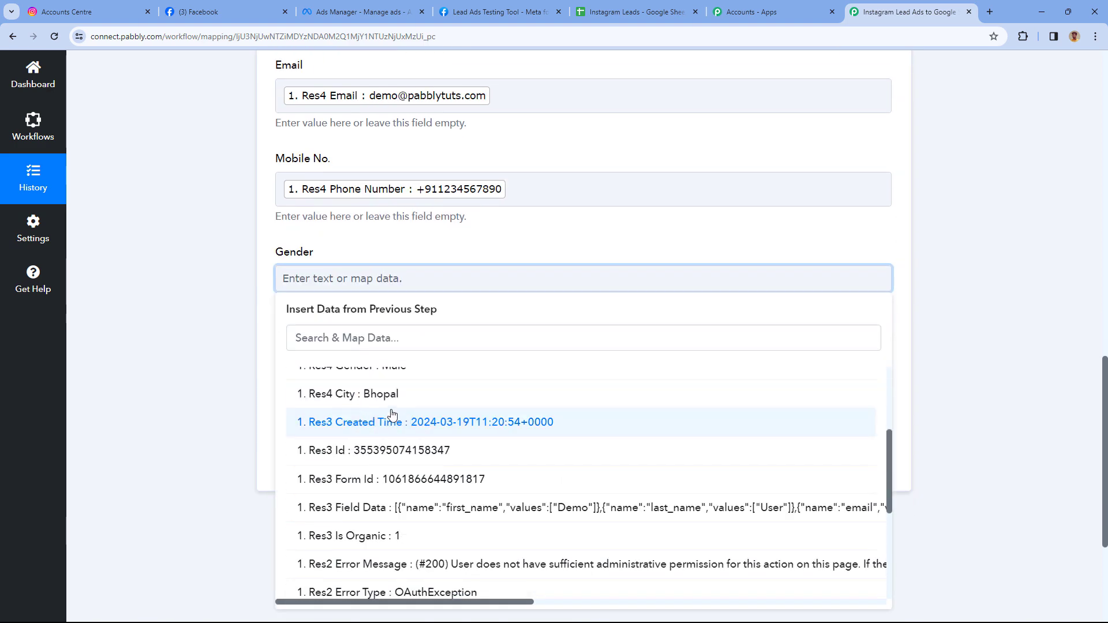
click(391, 375)
click(273, 327)
scroll(346, 275, down, 2)
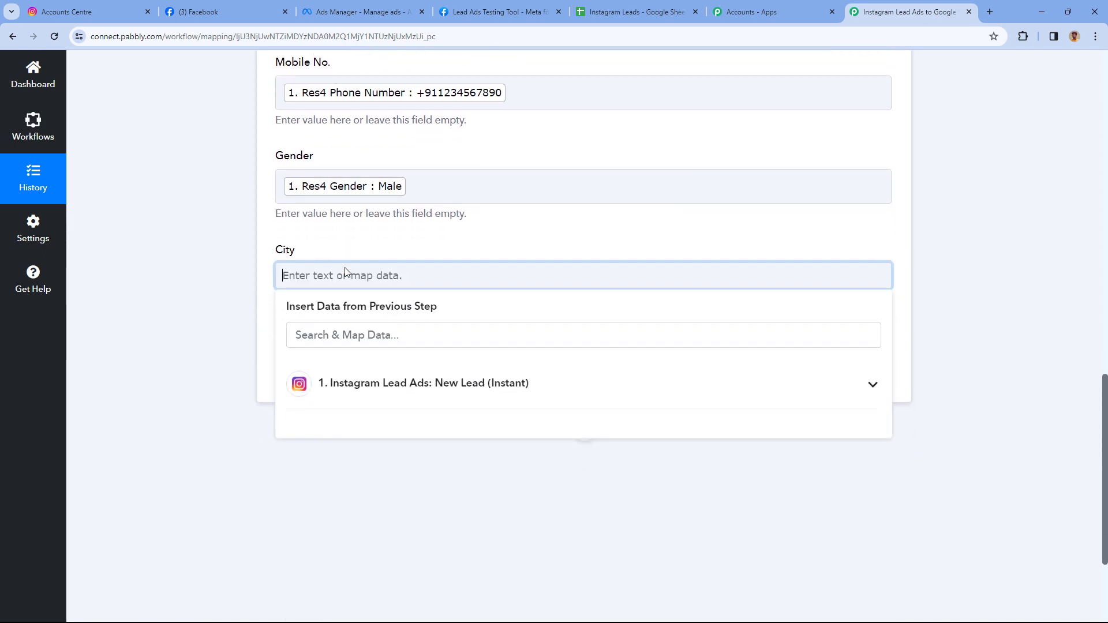
click(383, 311)
click(370, 428)
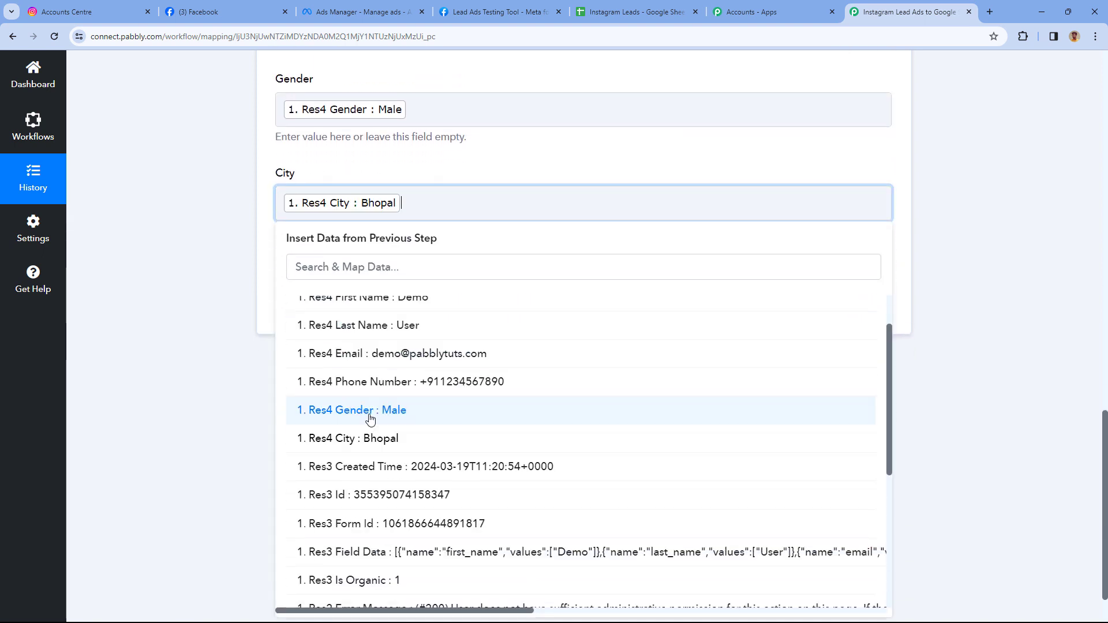
click(301, 174)
scroll(346, 173, up, 2)
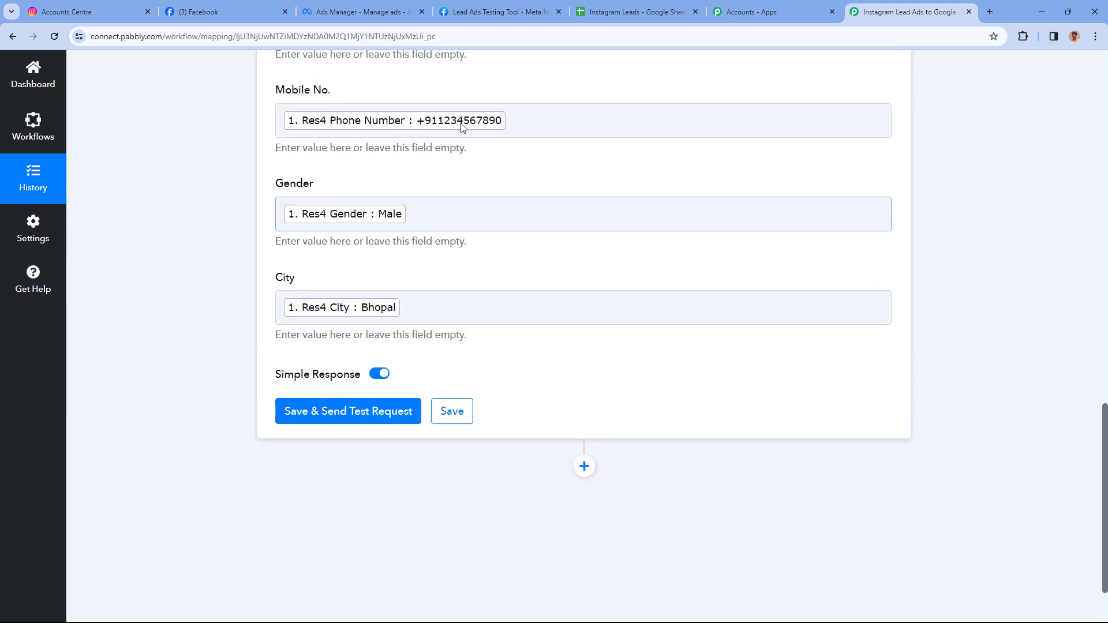
scroll(373, 110, up, 2)
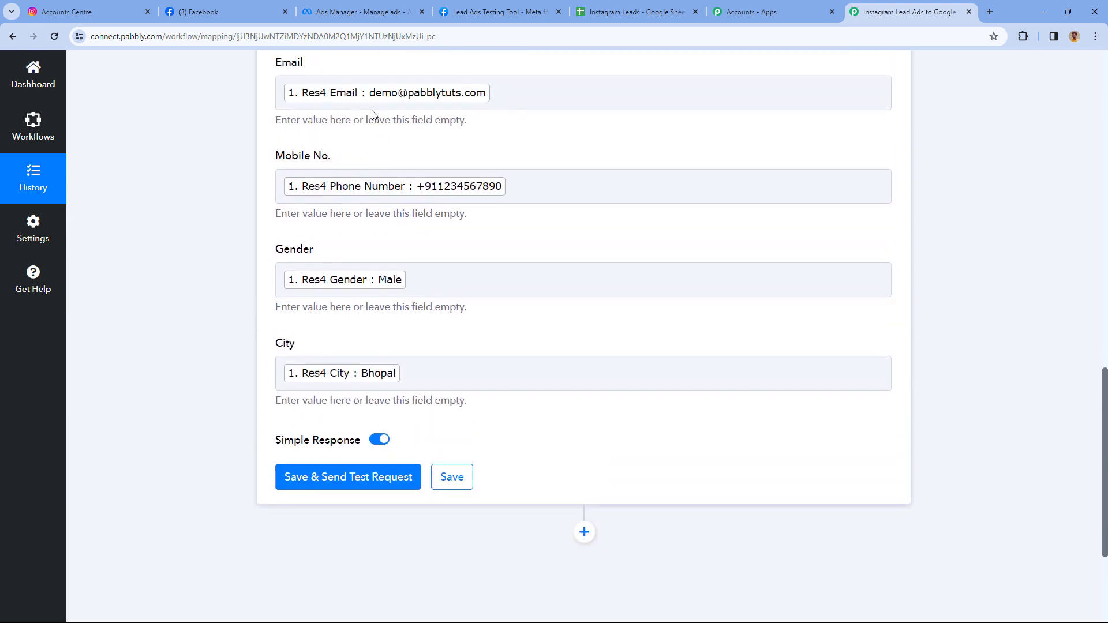
scroll(339, 157, down, 5)
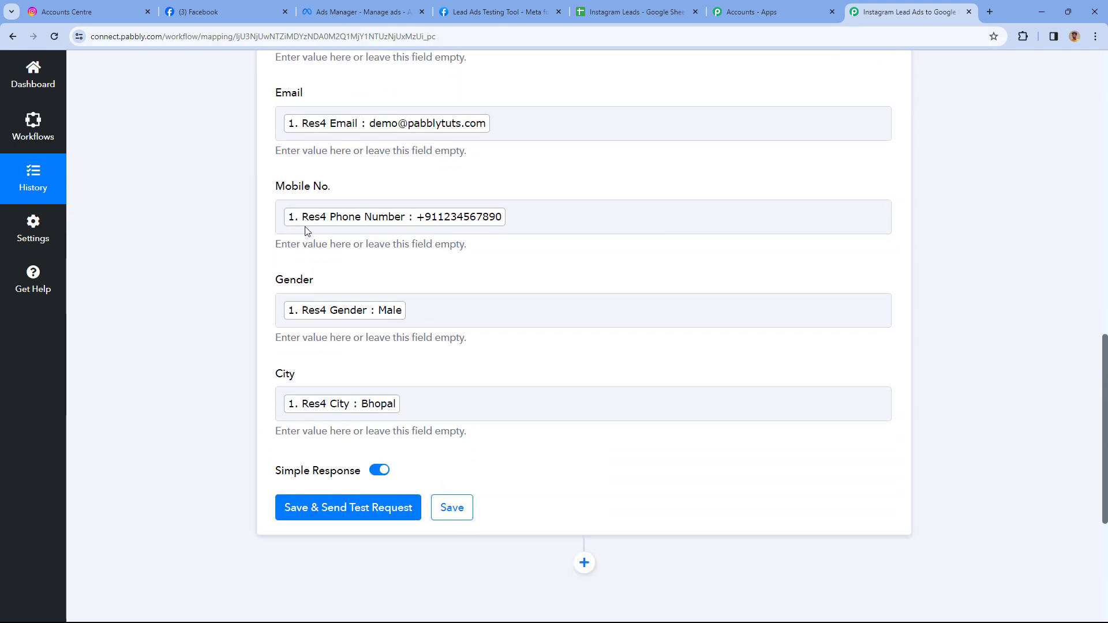
Save and send the test request, confirming one row written to Sheet1!A2:F2.
click(360, 249)
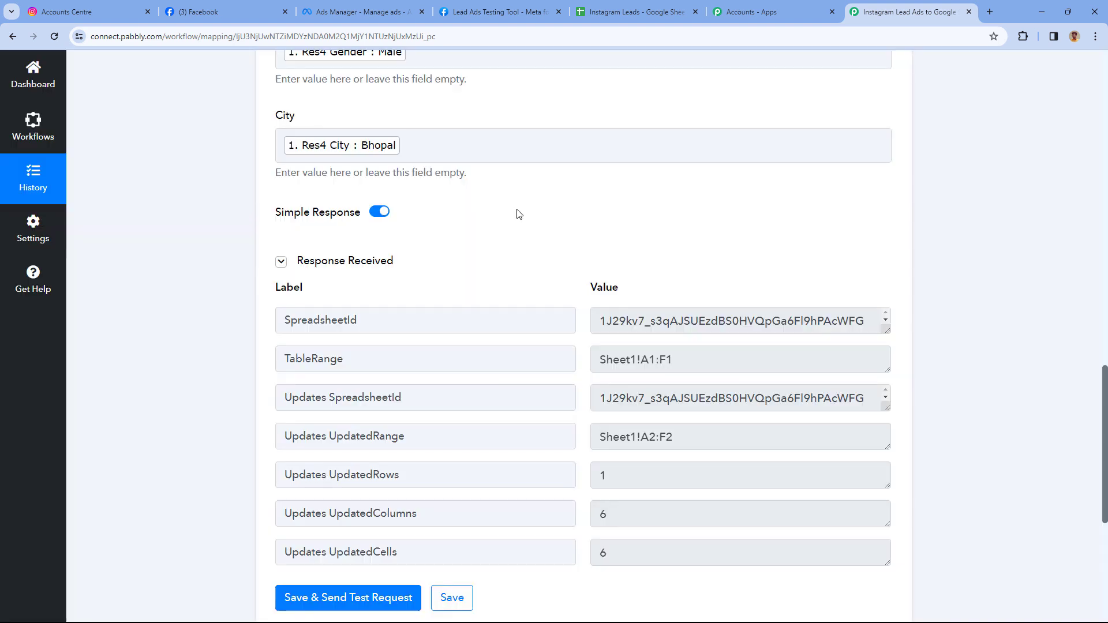
scroll(519, 213, down, 1)
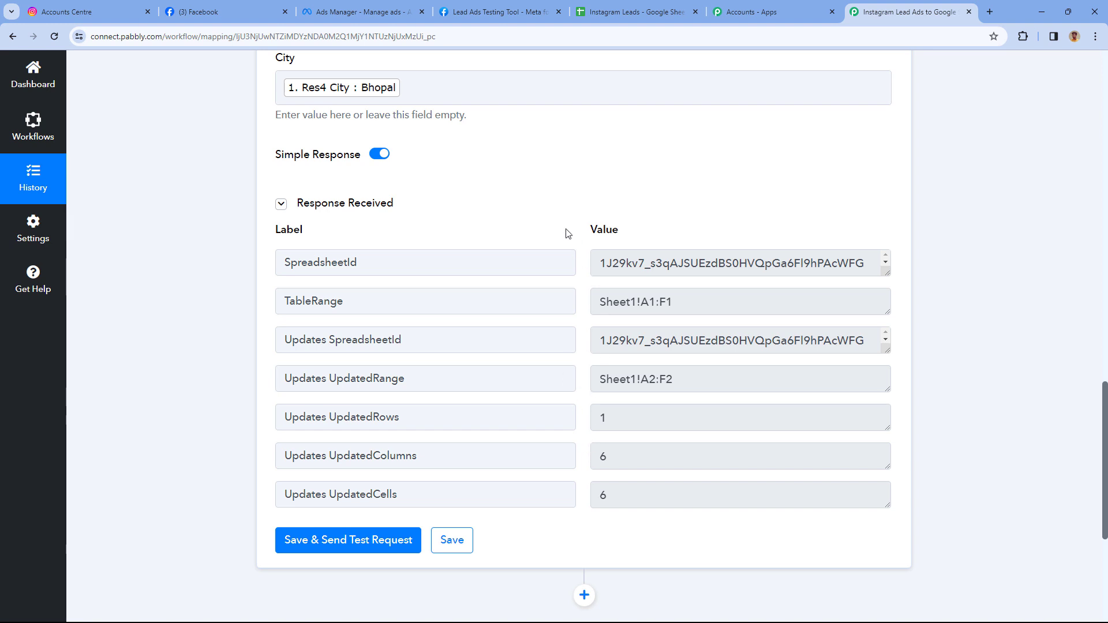
scroll(565, 233, up, 10)
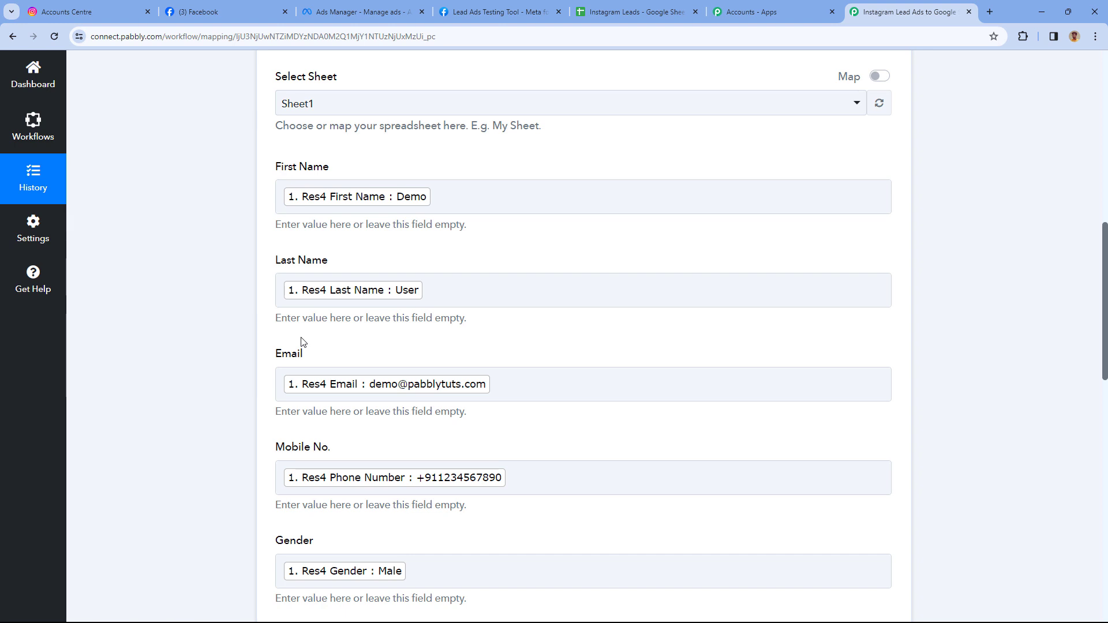
click(607, 10)
Unbold the row 2 lead, autofit column C to the email, and check the values.
click(36, 232)
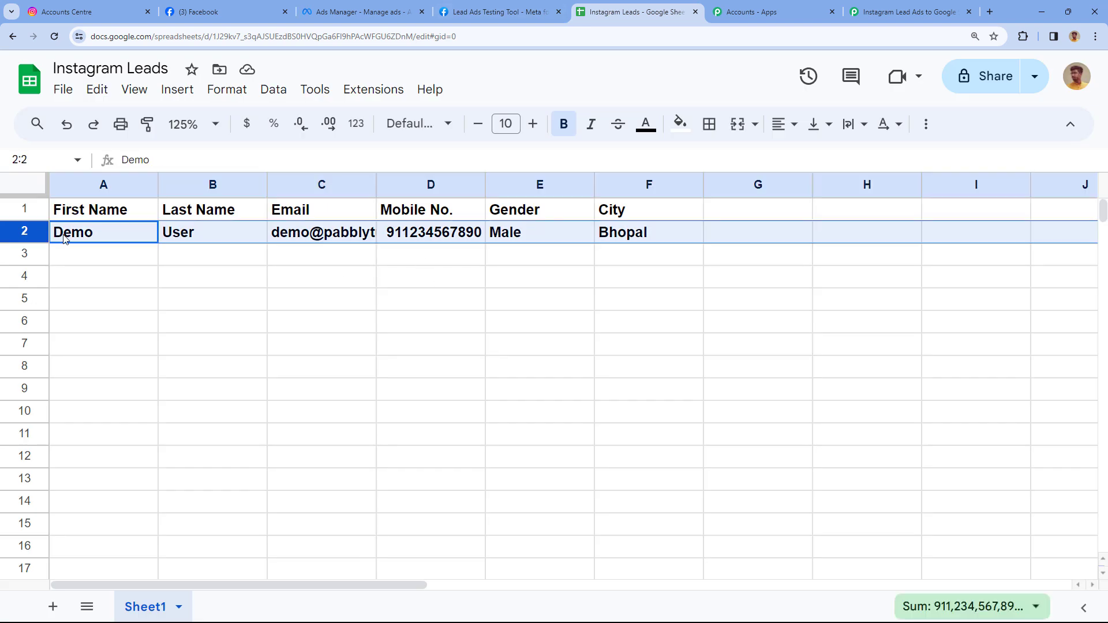
key(ctrl+b)
double_click(376, 185)
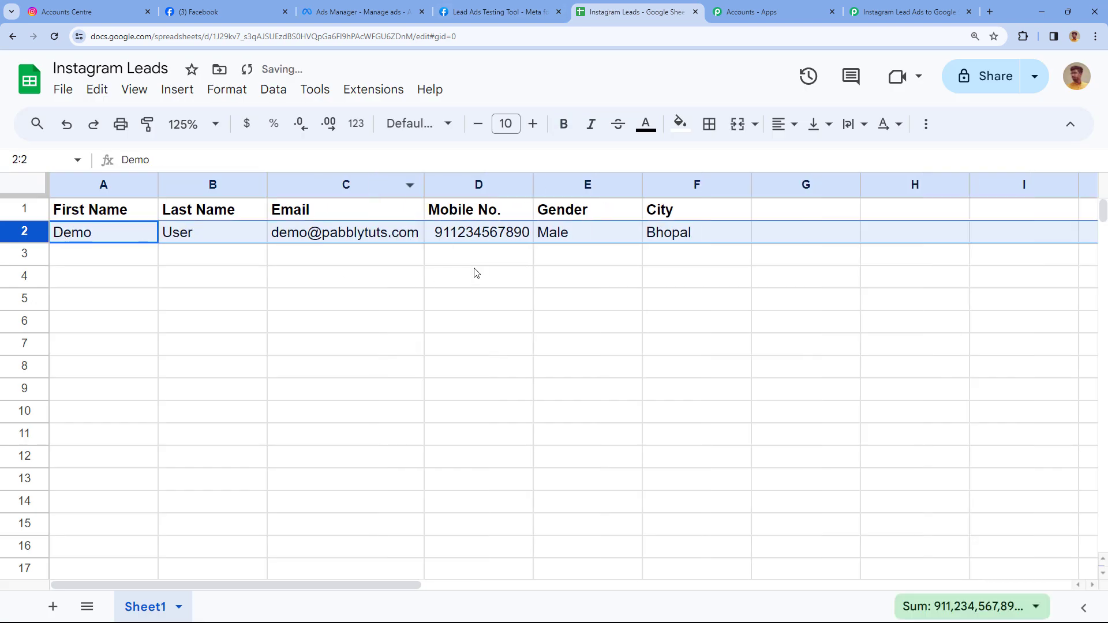
click(137, 255)
click(88, 236)
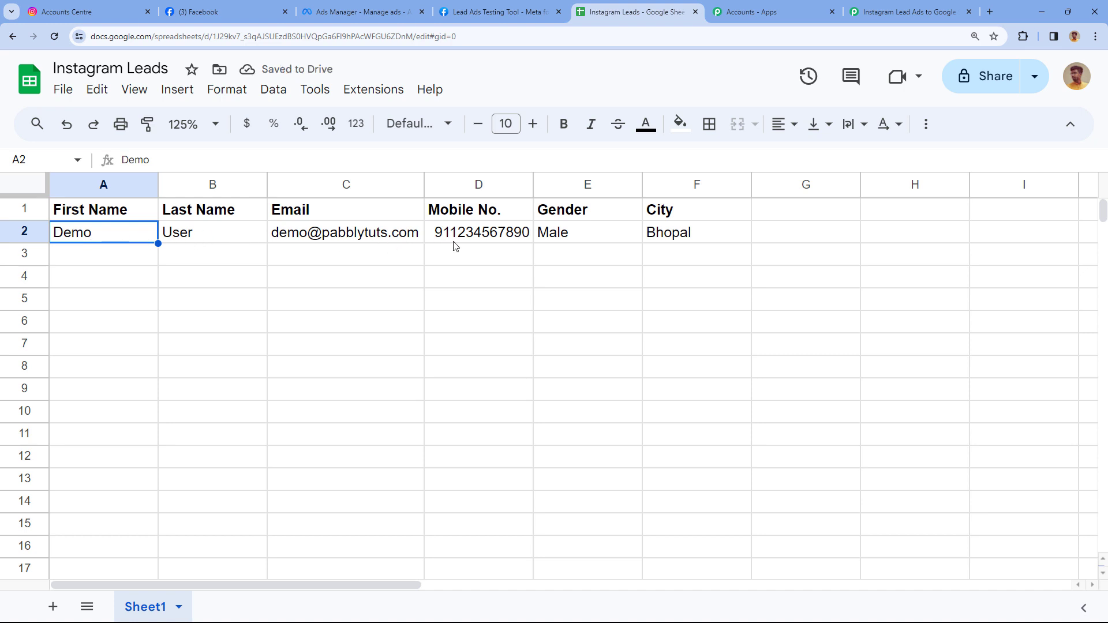
click(518, 238)
click(561, 239)
click(665, 239)
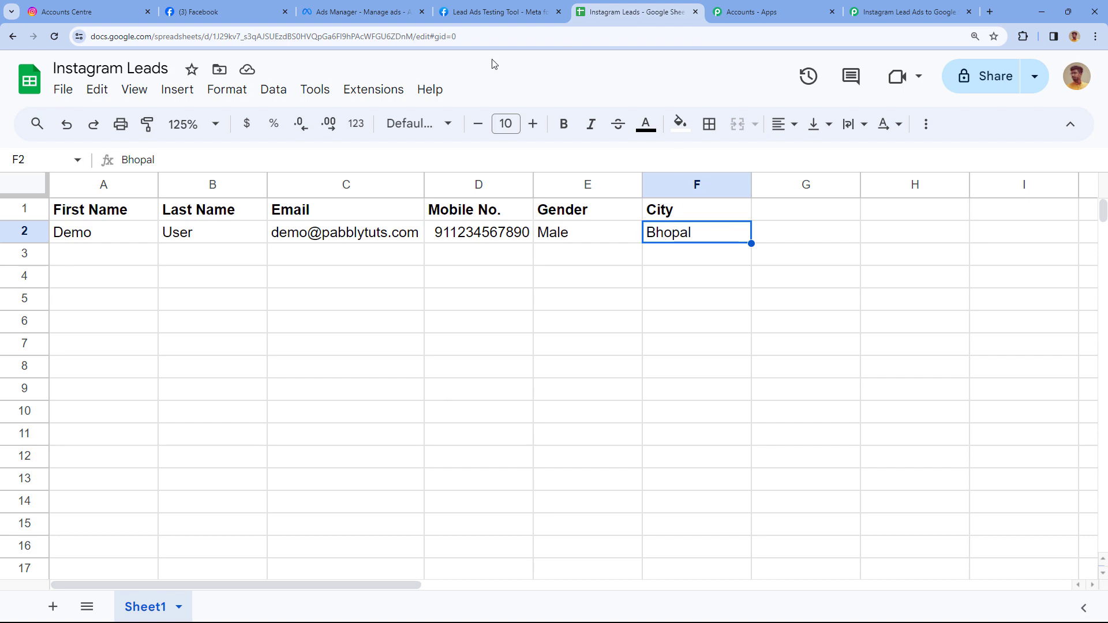
Look over the Testing Tool and Accounts Centre tabs and empty row 3, then return to Pabbly.
click(496, 11)
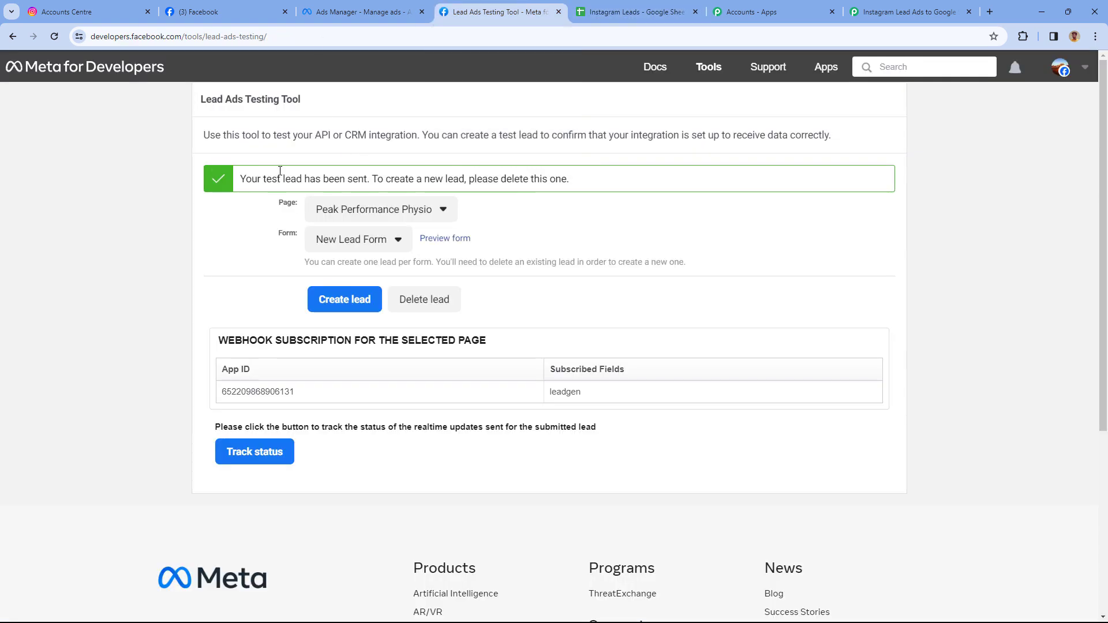
key(ctrl+1)
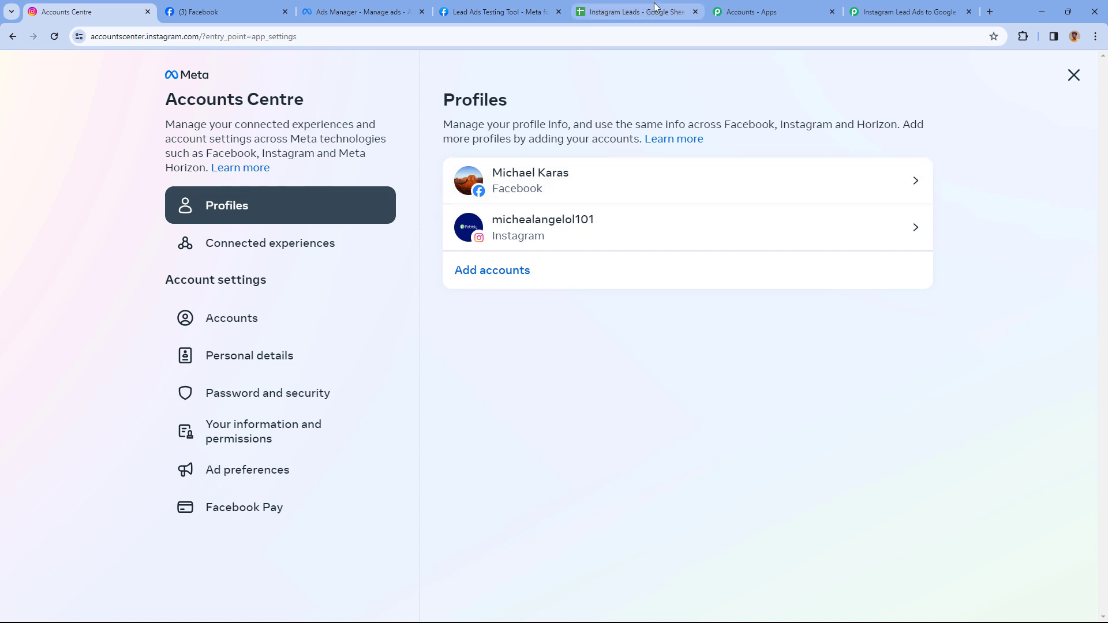
click(593, 19)
click(394, 268)
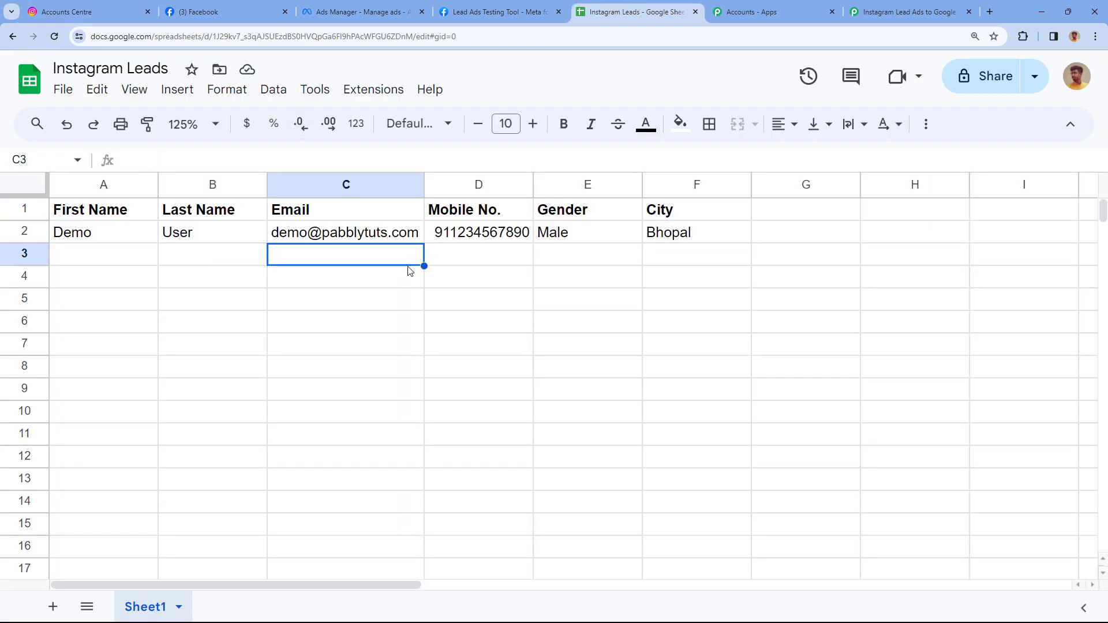
click(877, 4)
scroll(631, 241, up, 6)
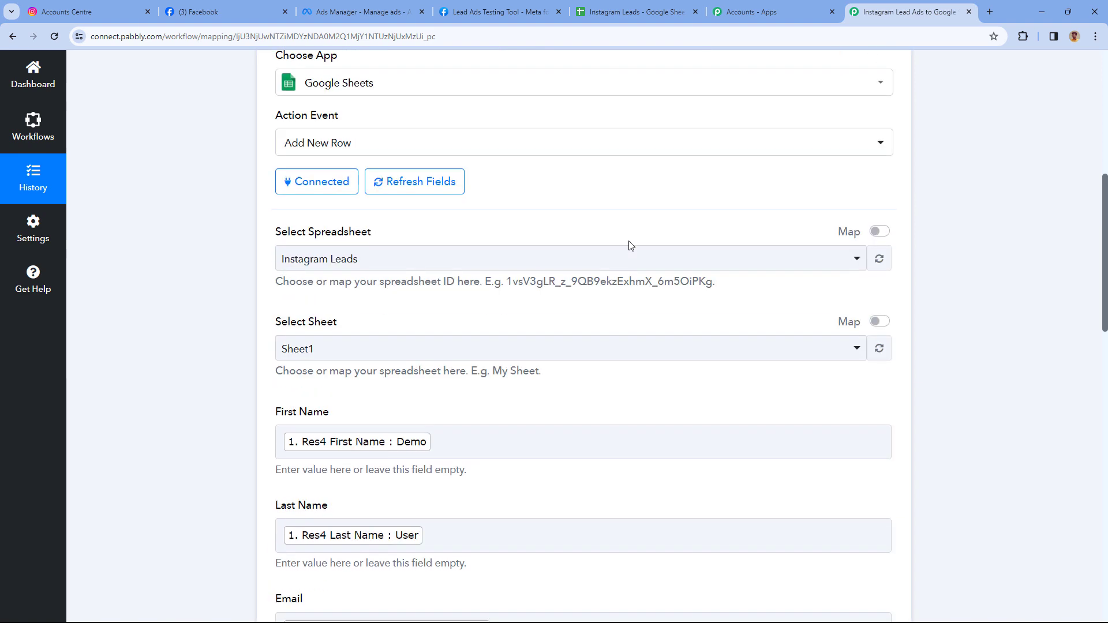
Collapse the Google Sheets action step and switch to the Ads Manager ad editor.
scroll(622, 150, up, 1)
click(616, 171)
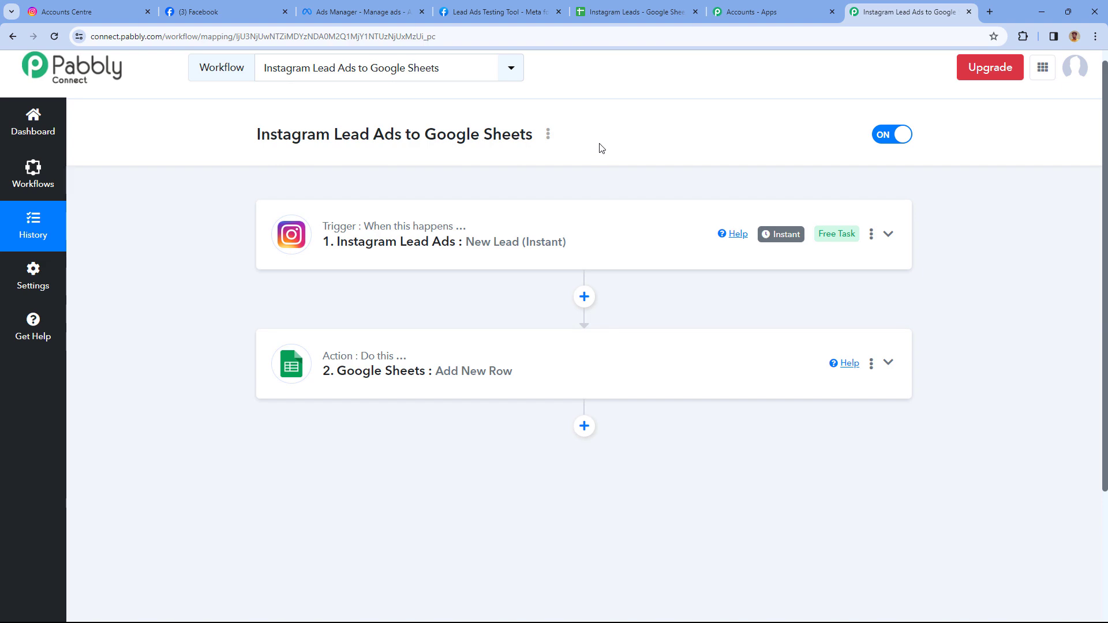
click(360, 12)
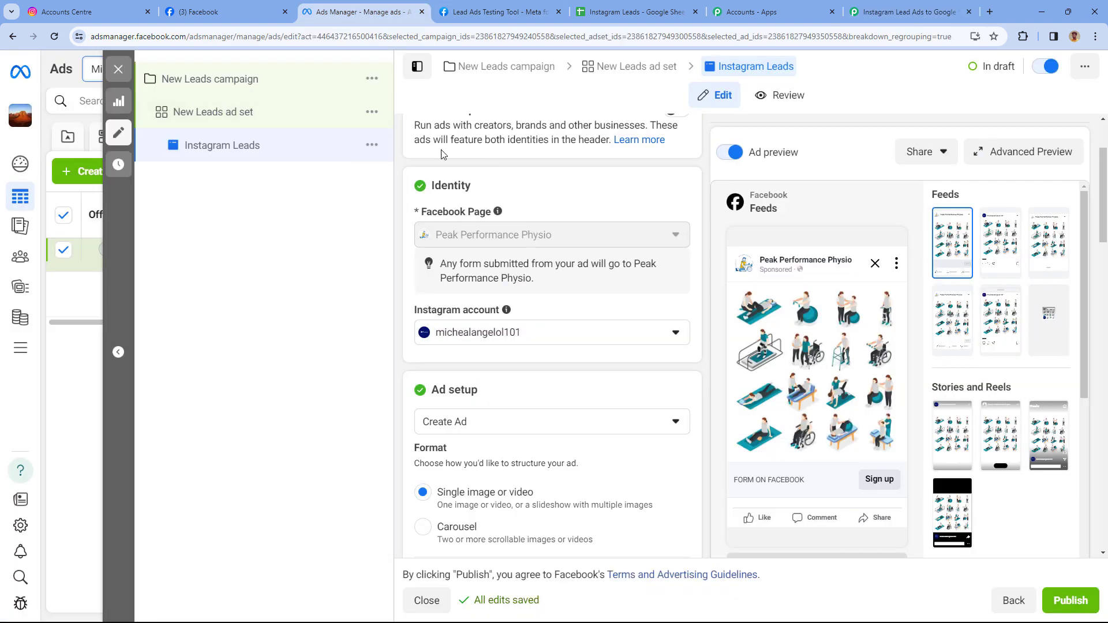
Close the ad editor side panel and switch to the Lead Ads Testing Tool.
click(118, 71)
click(477, 11)
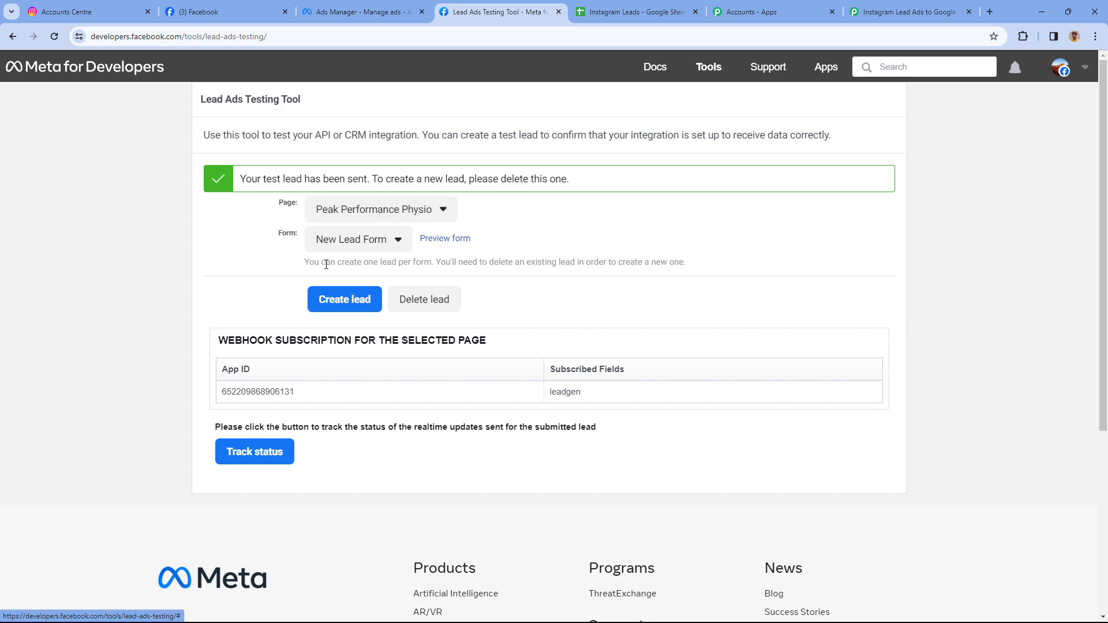
Delete the existing test lead and reload the Lead Ads Testing Tool page.
drag(301, 268, 431, 267)
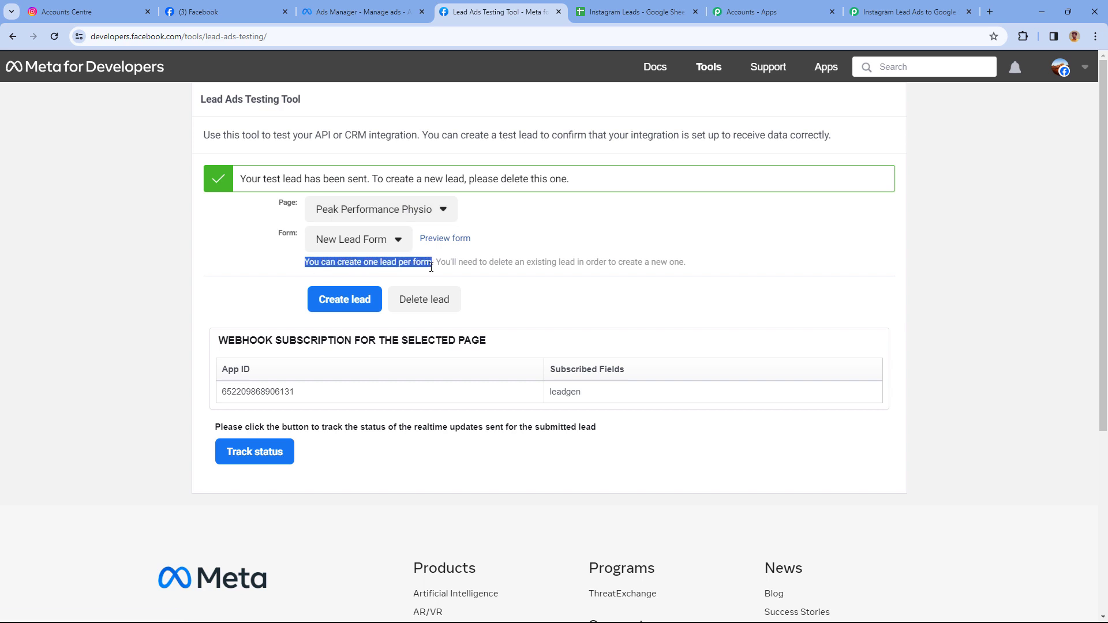
click(425, 277)
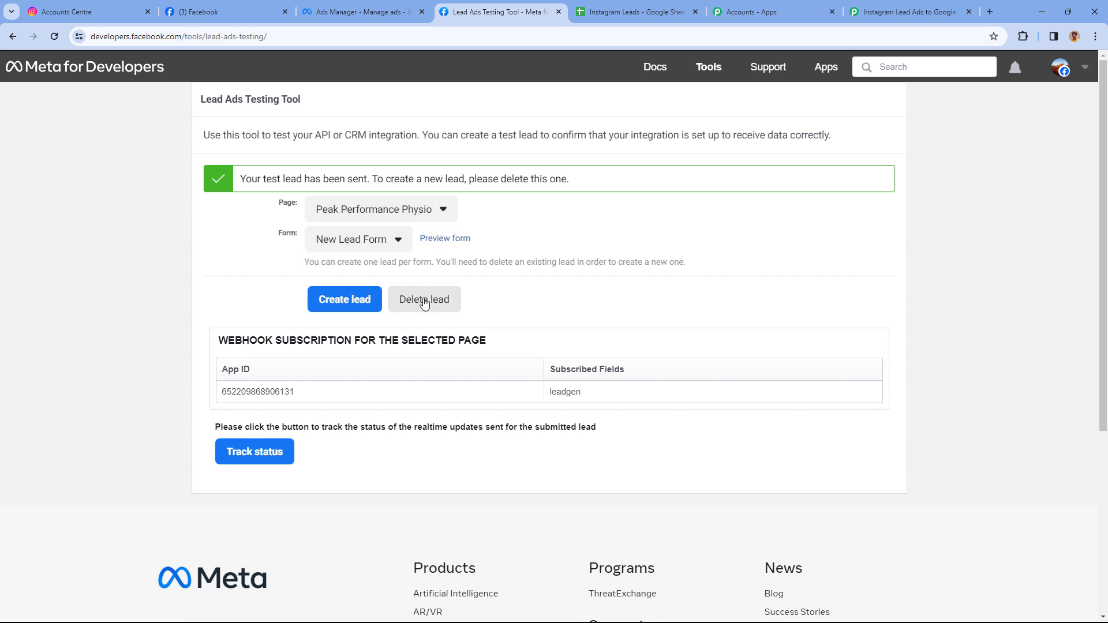
click(424, 305)
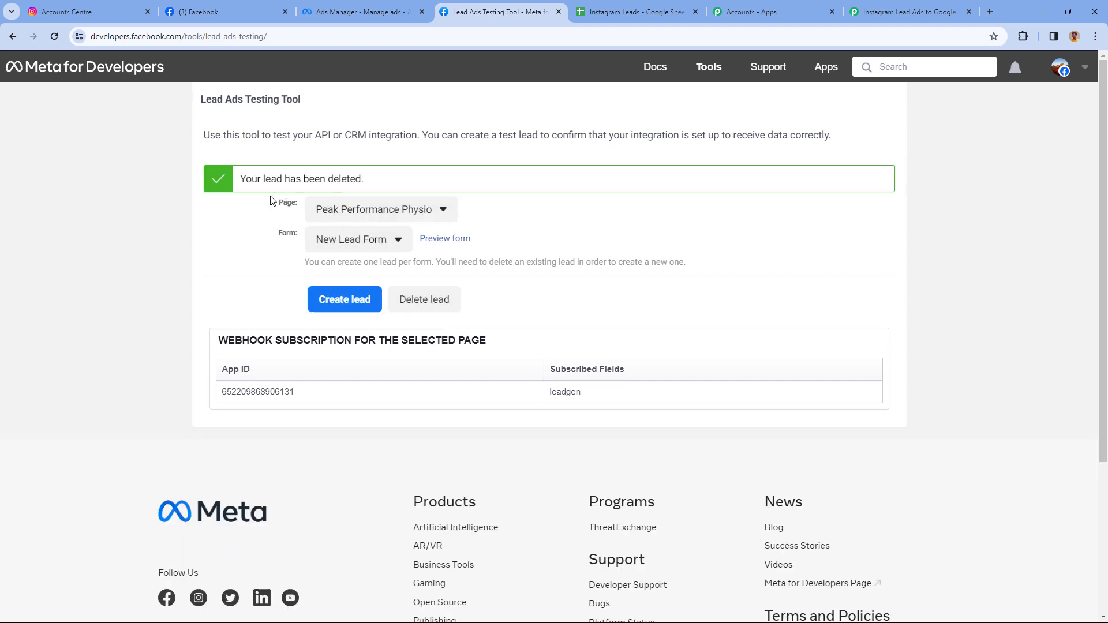
click(53, 36)
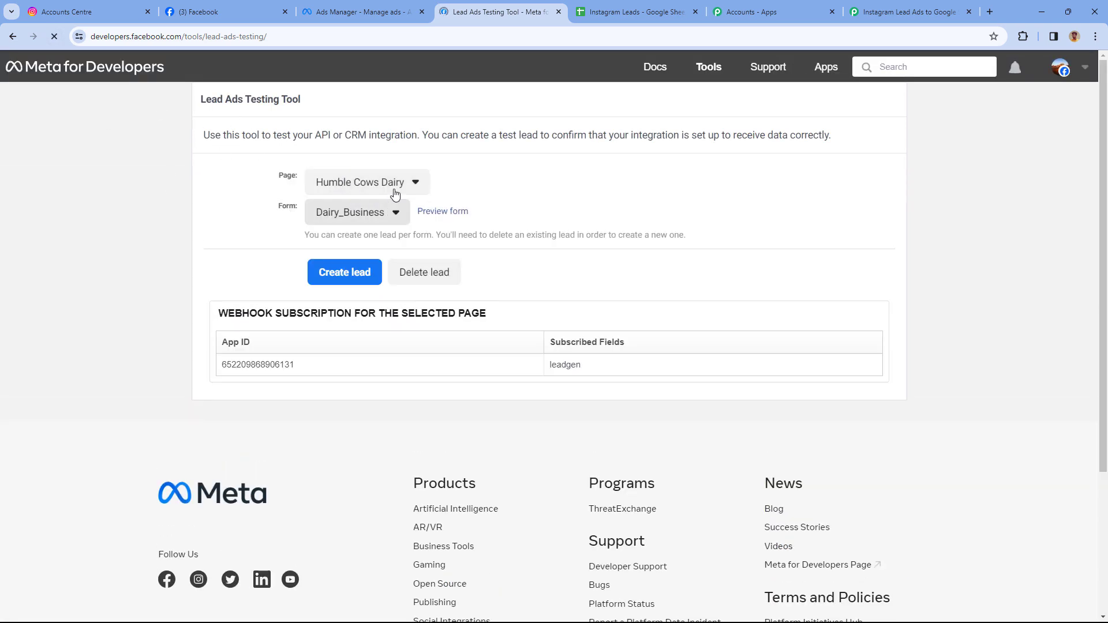
Choose the Peak Performance Physio page and keep New Lead Form as the form.
click(396, 185)
scroll(407, 257, down, 7)
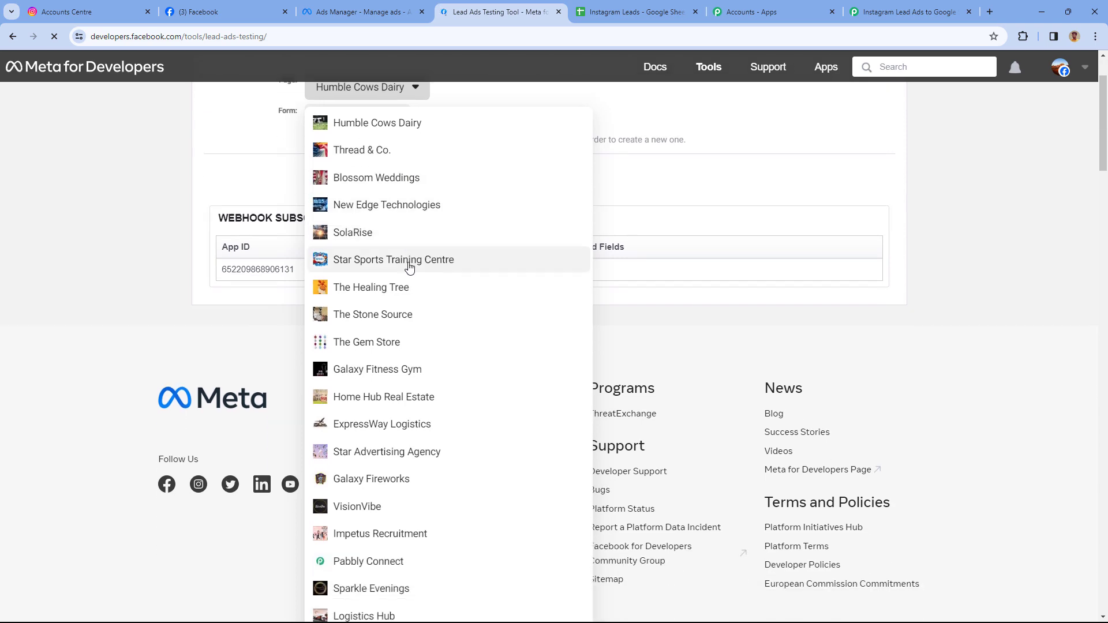
scroll(409, 272, down, 15)
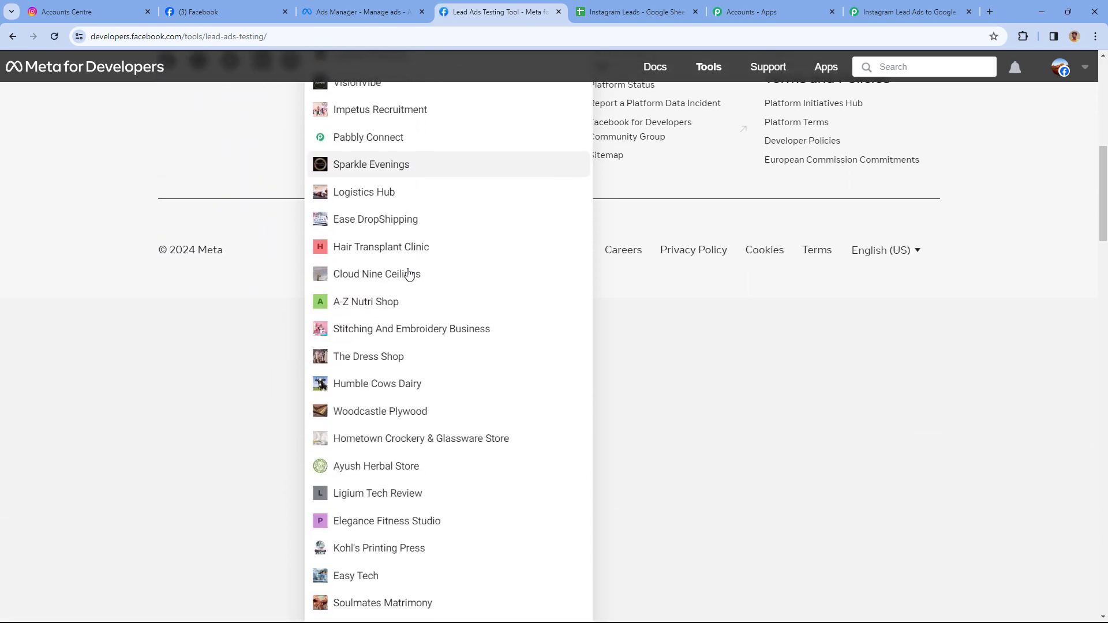
scroll(391, 500, down, 20)
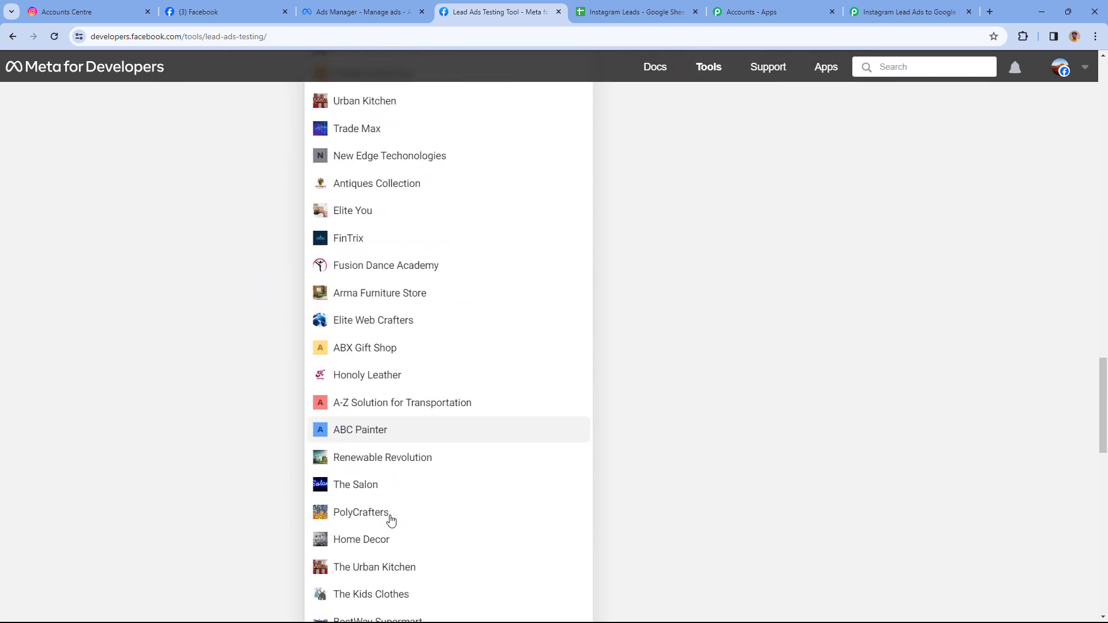
scroll(387, 527, down, 1)
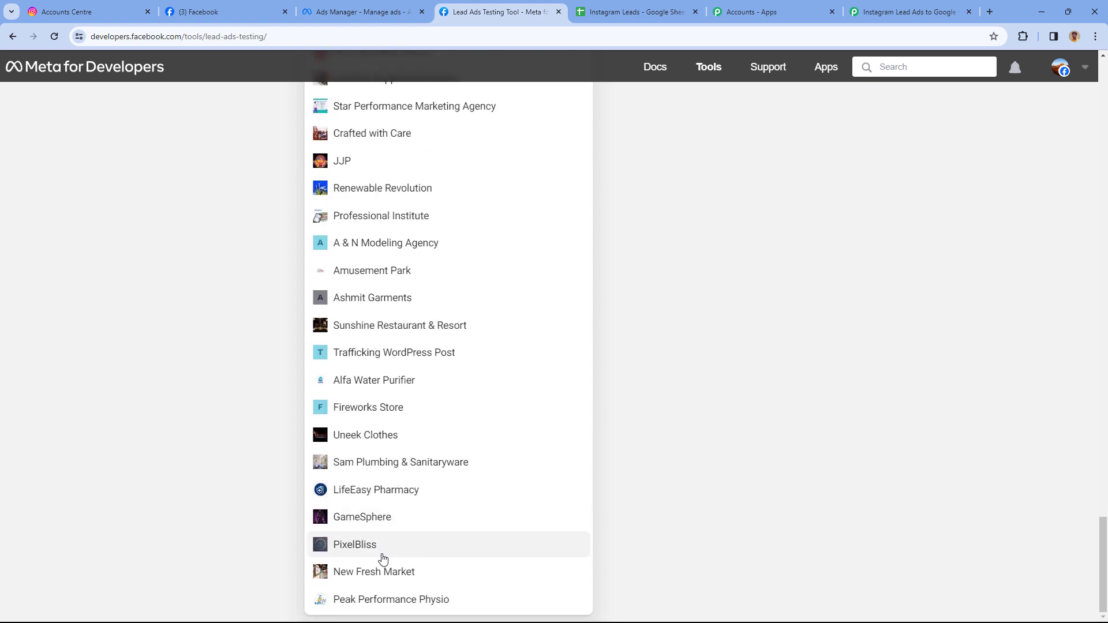
click(371, 599)
scroll(280, 235, up, 3)
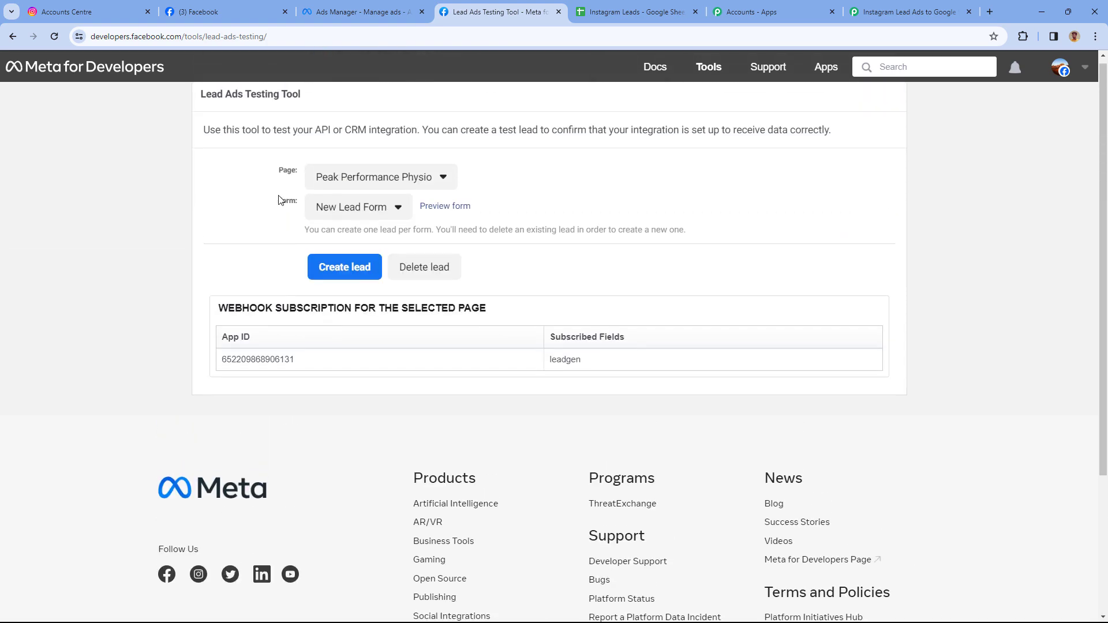
click(358, 207)
click(346, 229)
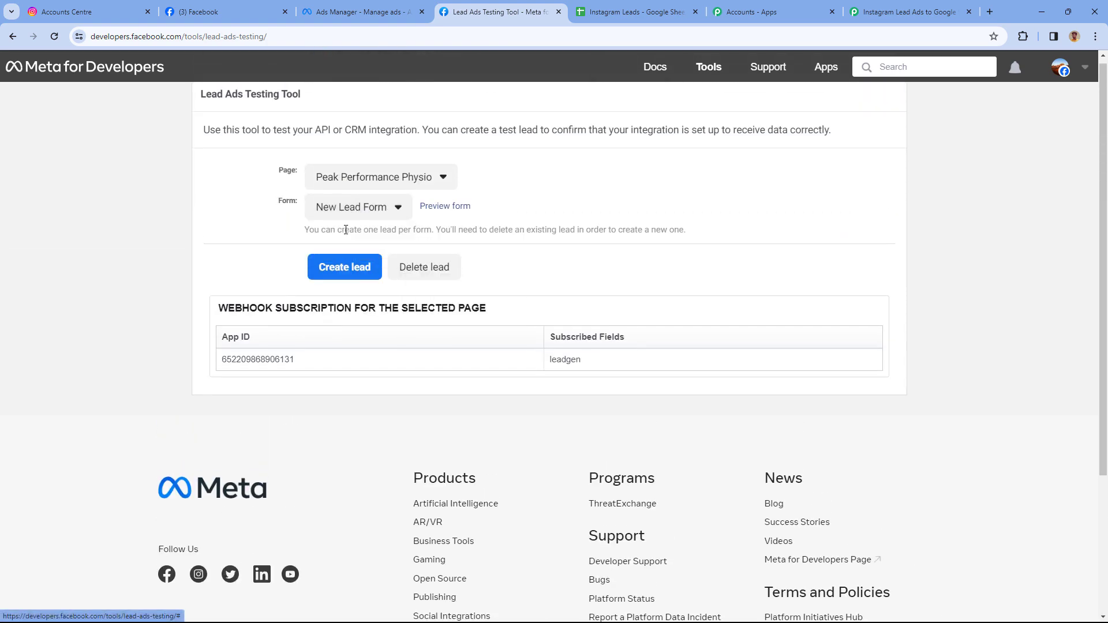
Open the lead form preview and enter the test lead's first and last name.
click(429, 211)
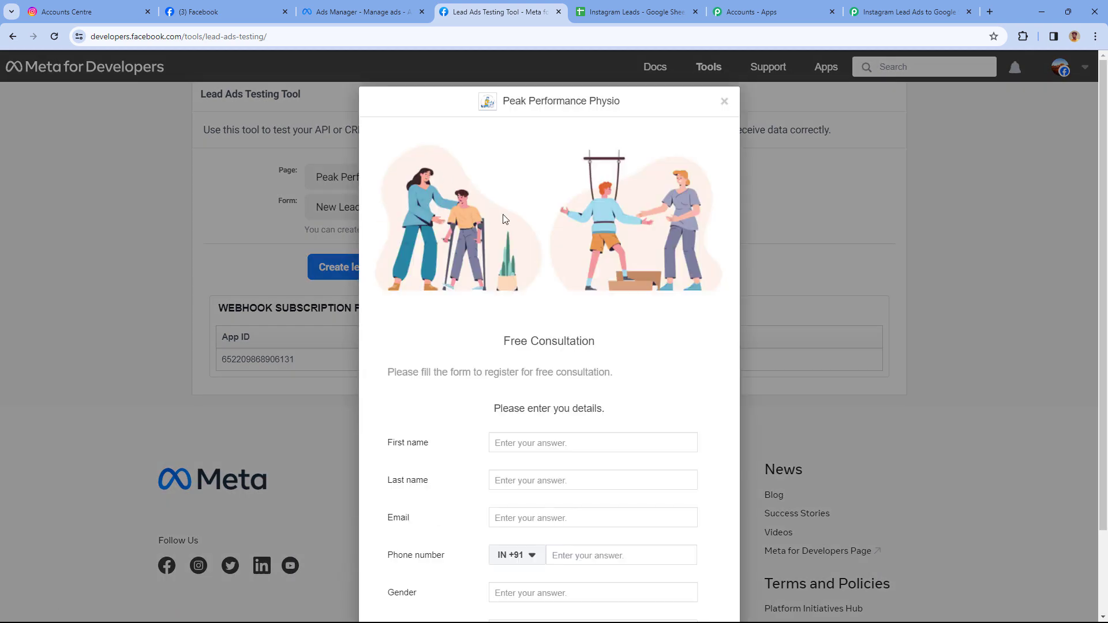
scroll(514, 224, down, 2)
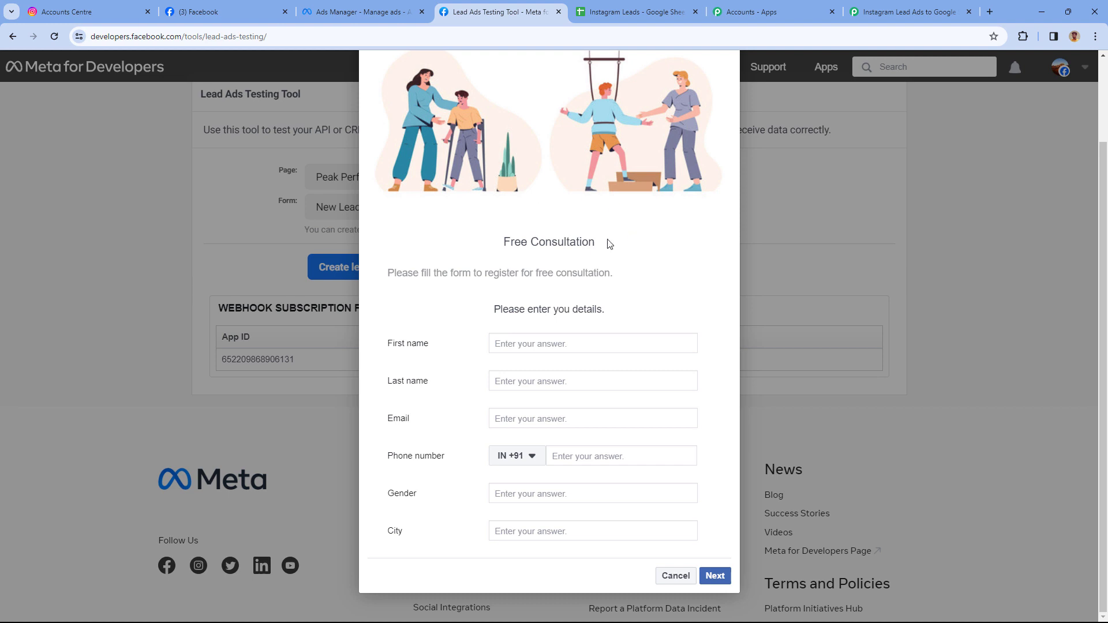
click(515, 349)
text(Test)
key(Tab)
text(us)
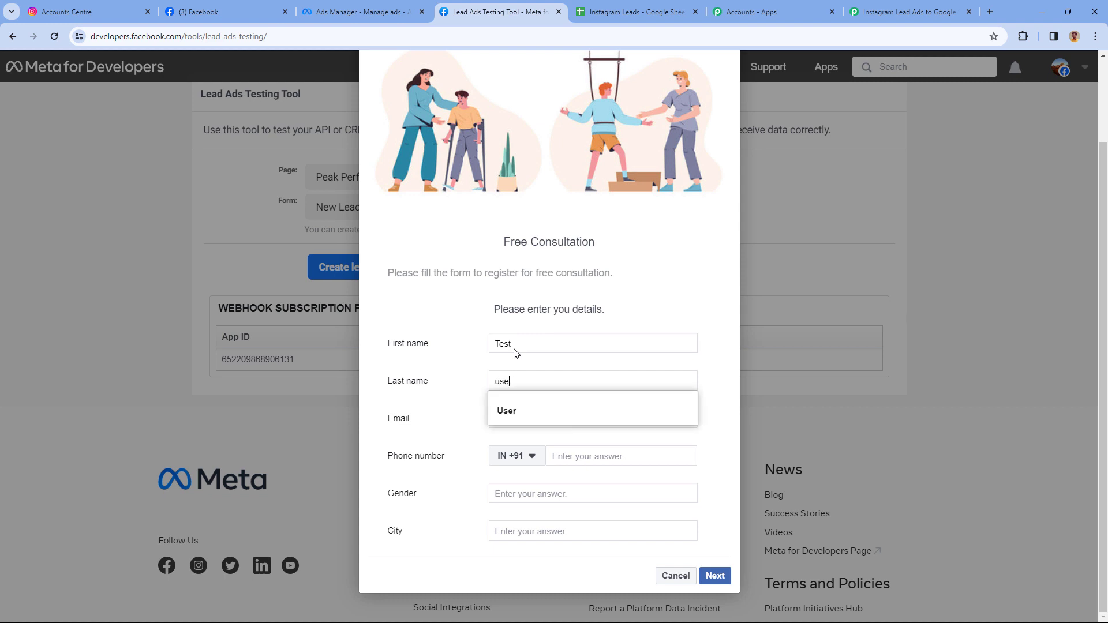
key(Down)
key(Return)
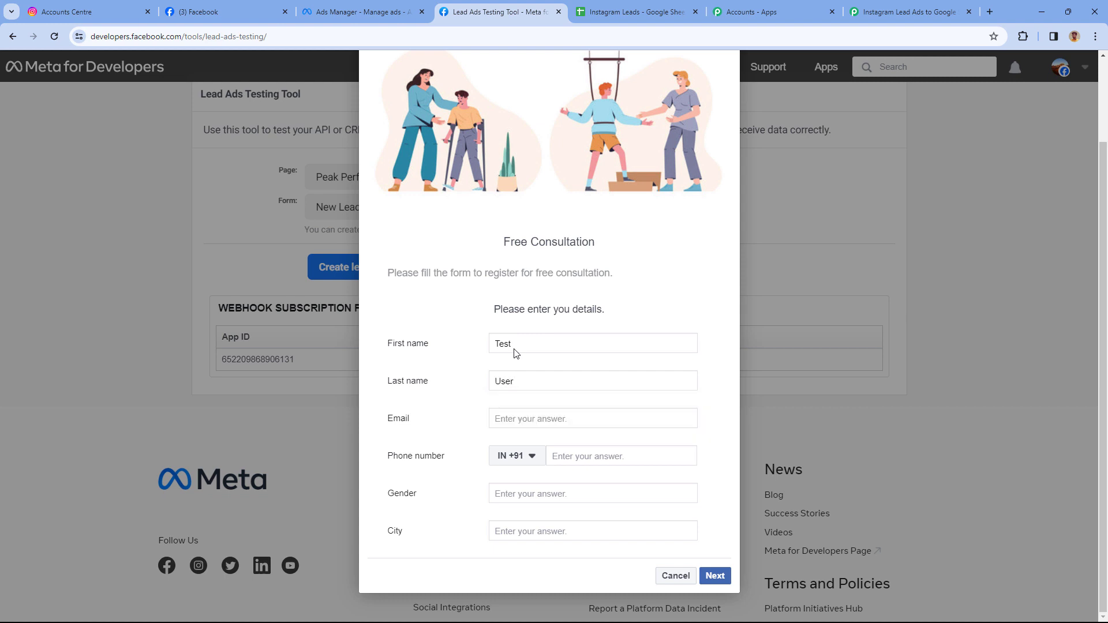
Fill in the test email, phone number, gender Female and city Delhi.
click(518, 425)
text(test)
key(Tab)
key(Tab)
text(3)
text(569 870)
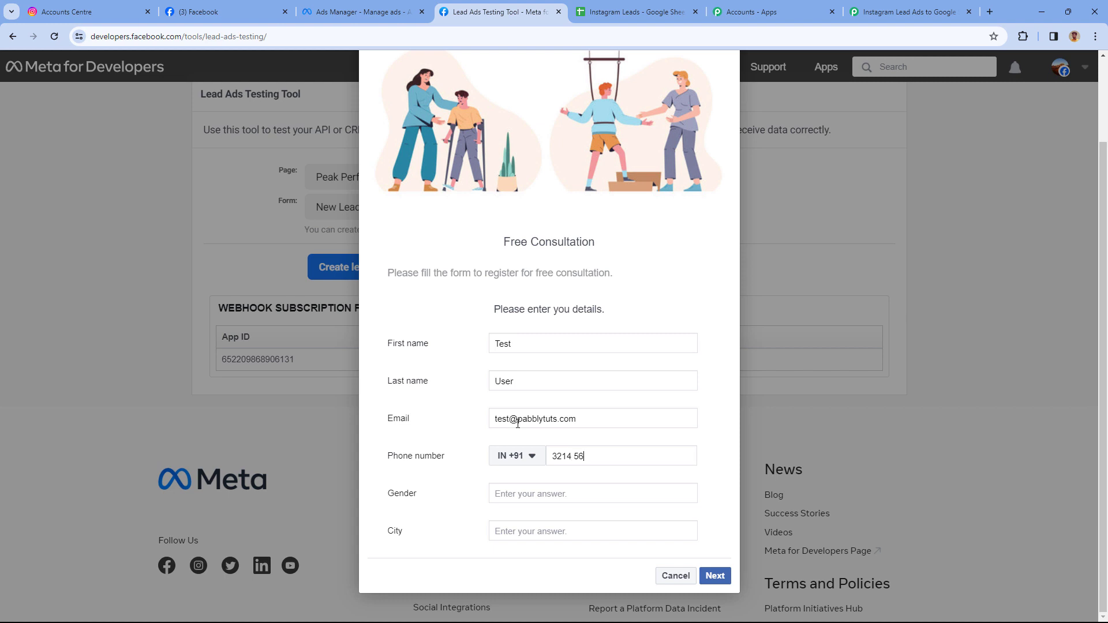
click(519, 492)
text(Female)
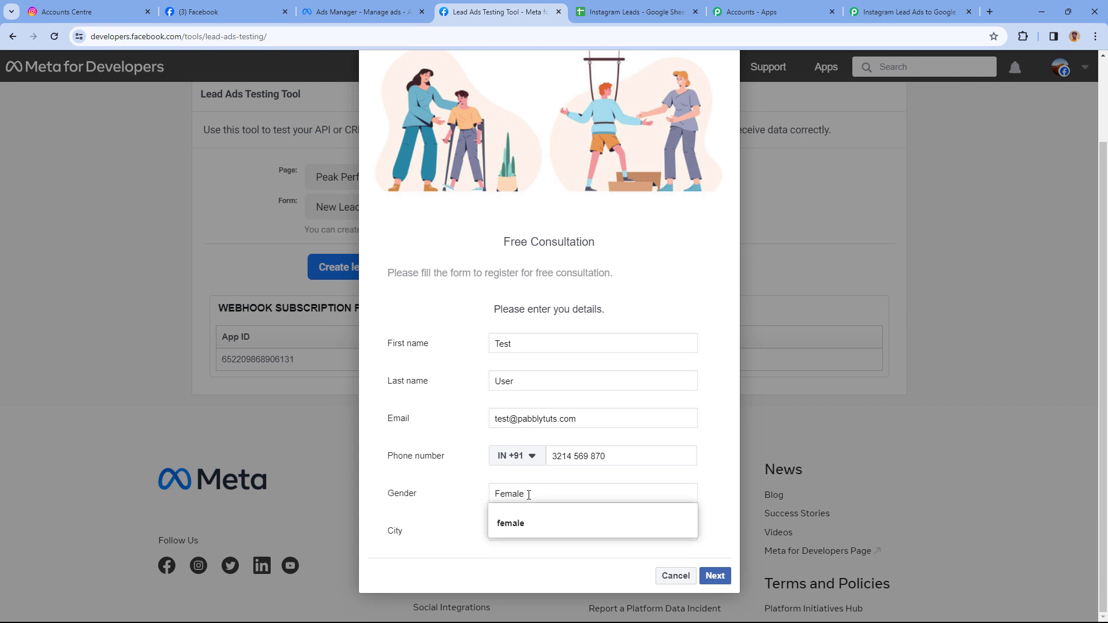
key(Down)
key(Return)
click(534, 535)
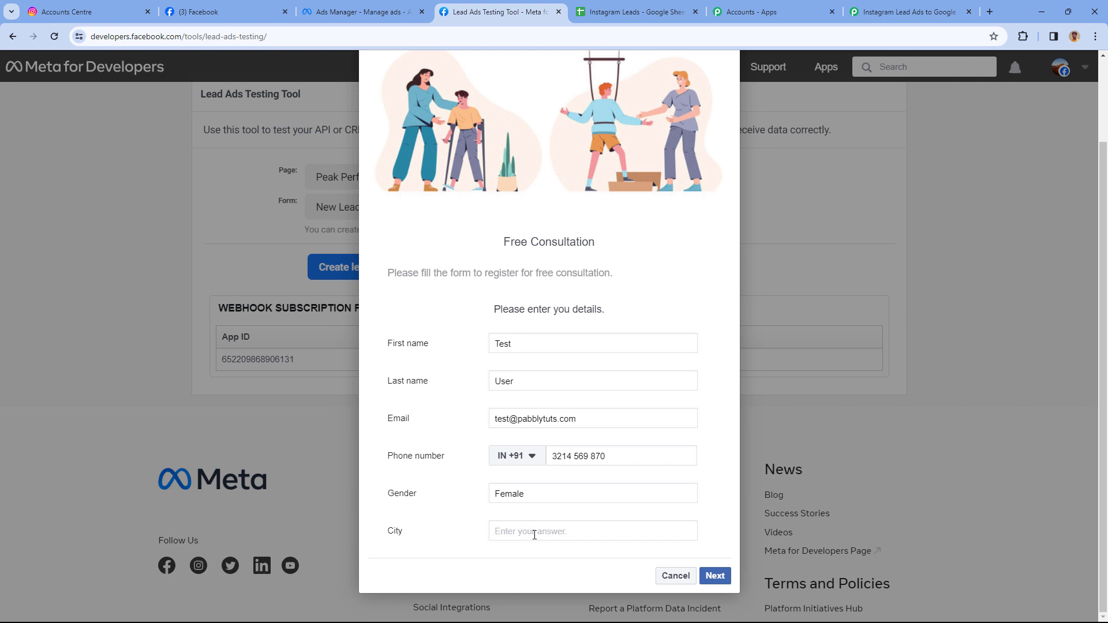
text(Delhi)
Submit the test lead, close the preview, and return to the Lead Ads Testing Tool.
click(711, 575)
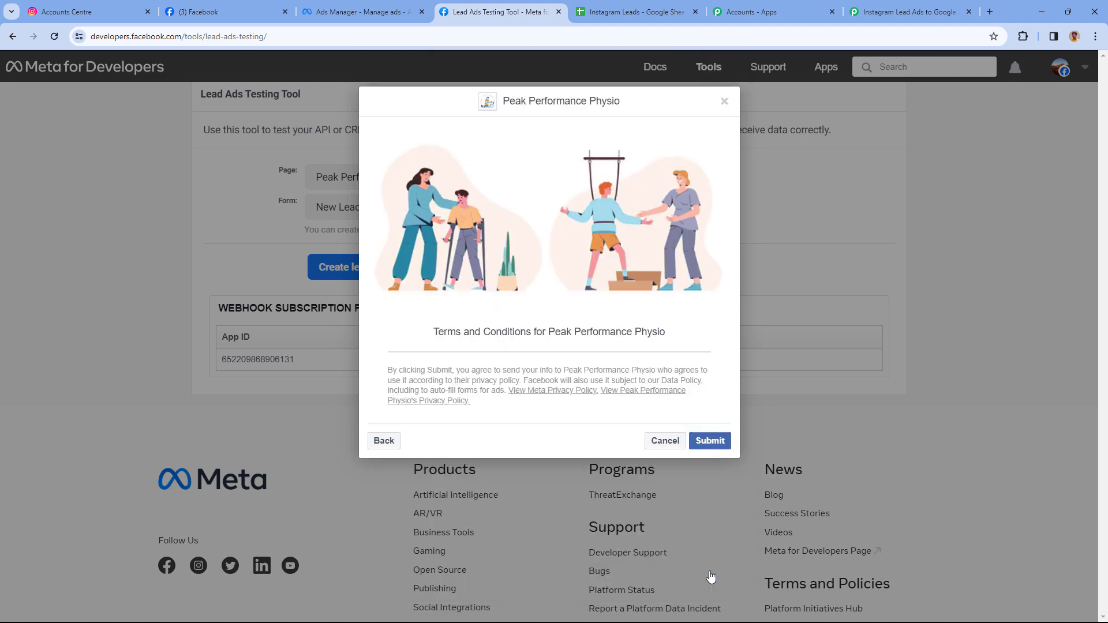
click(714, 441)
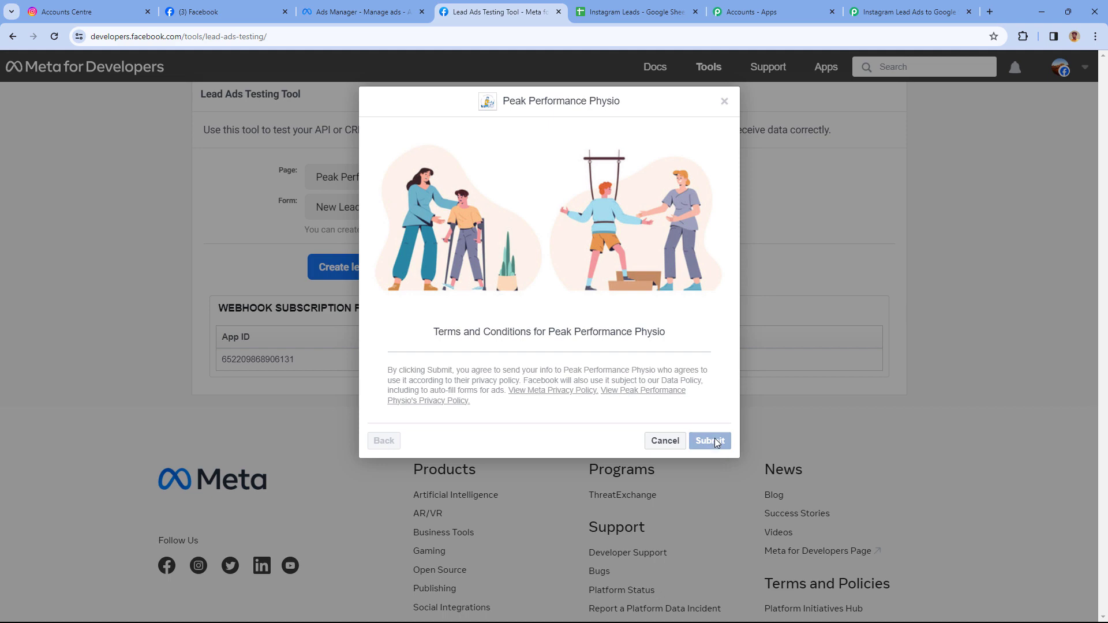
click(723, 102)
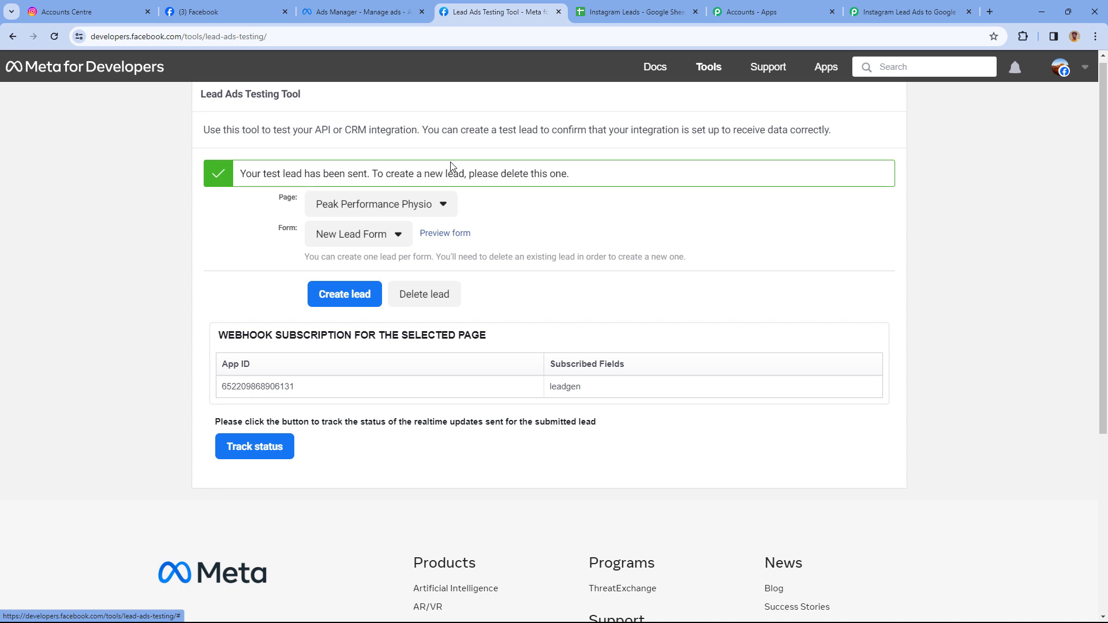
click(86, 12)
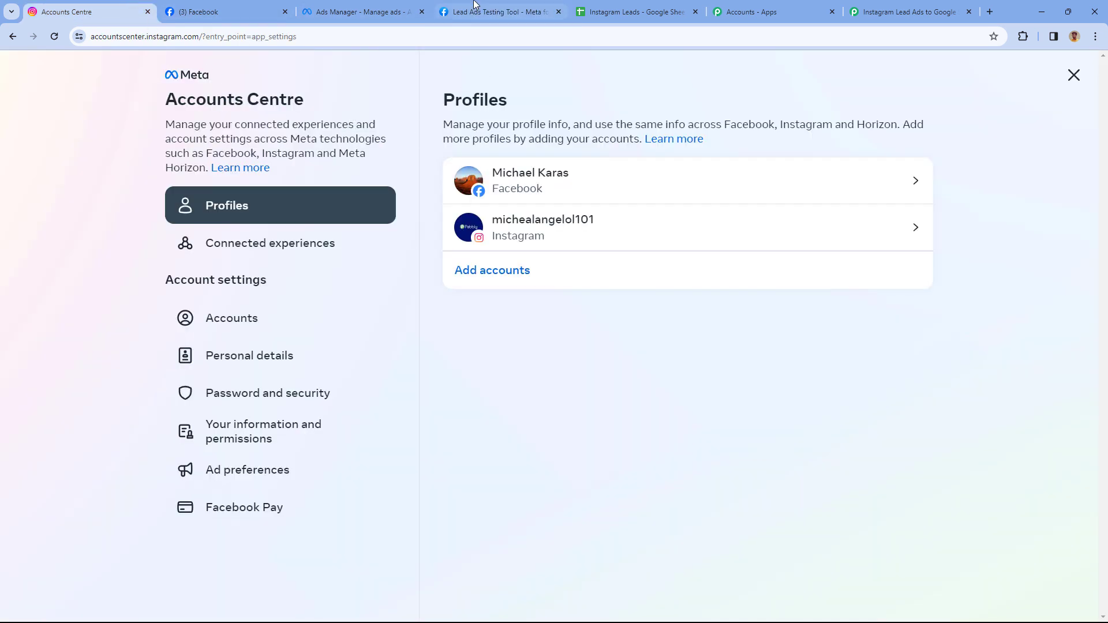
click(498, 12)
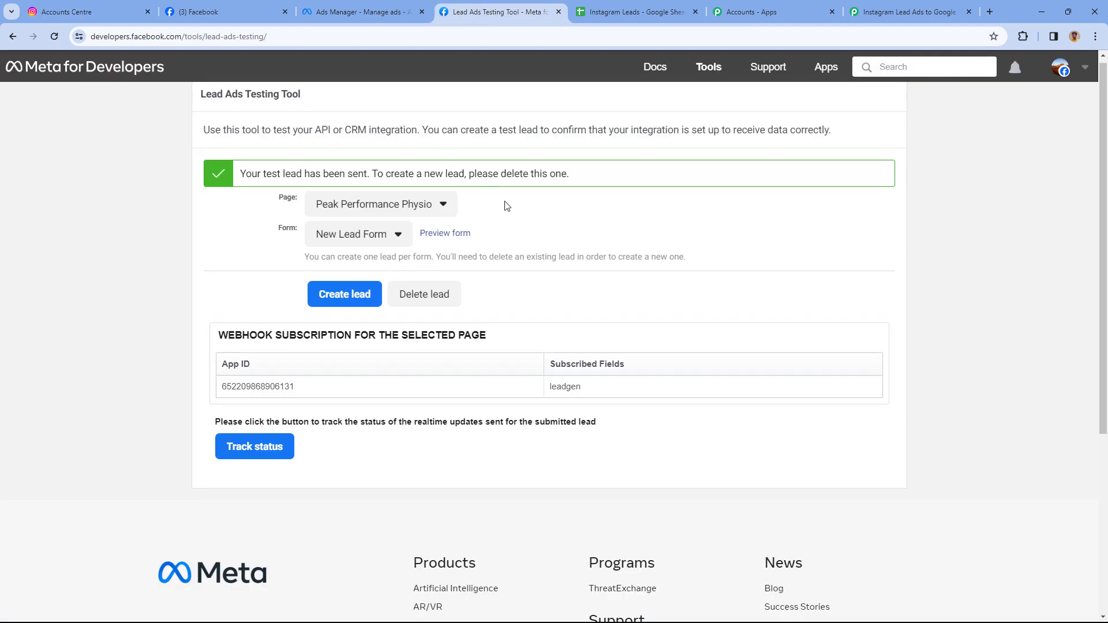
Verify row 3's cells hold the Female lead from Delhi, then return to Pabbly.
click(625, 8)
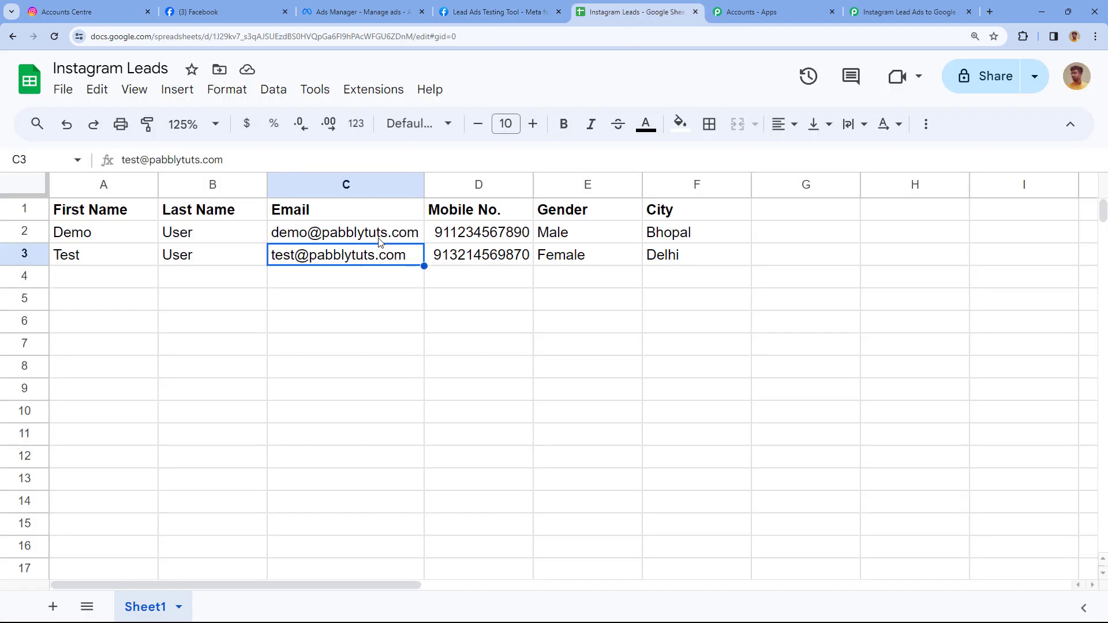
click(95, 262)
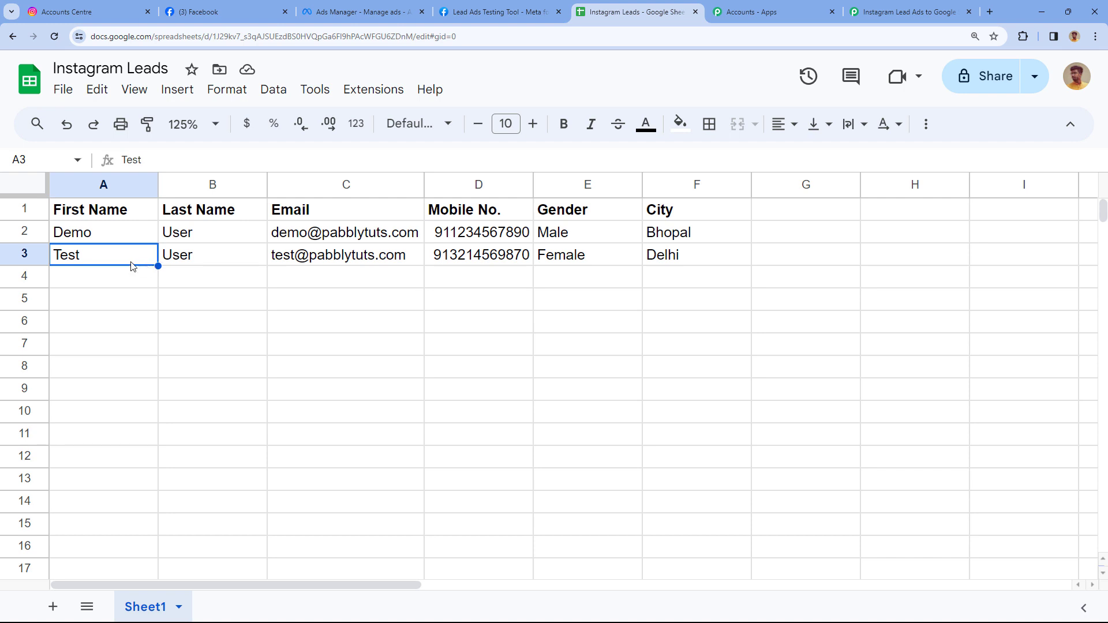
drag(140, 262, 675, 262)
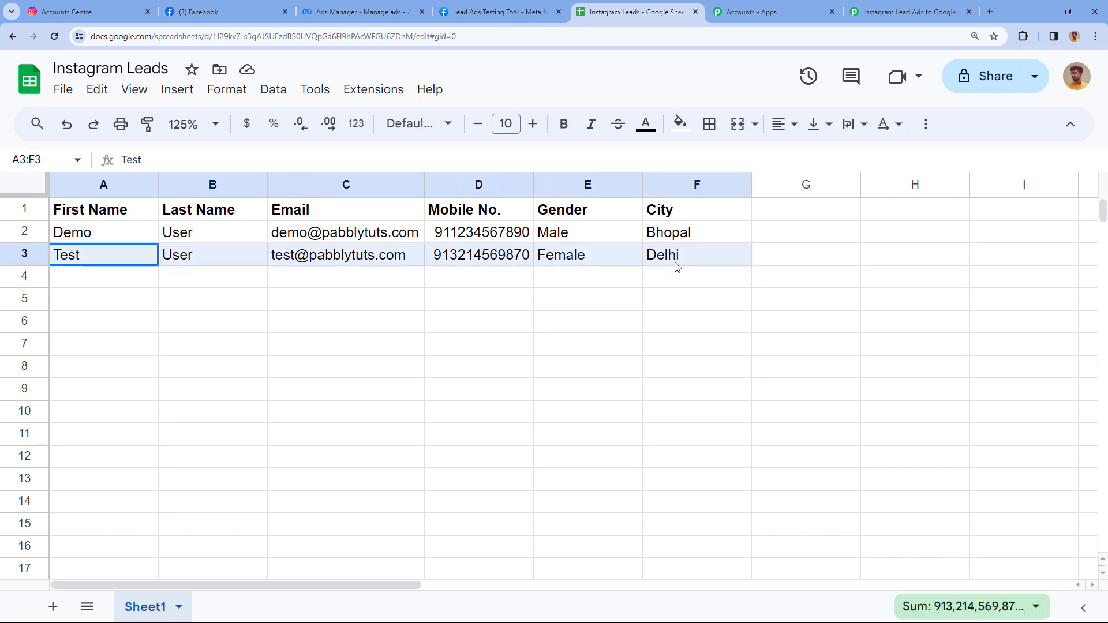
click(116, 262)
click(236, 262)
click(313, 262)
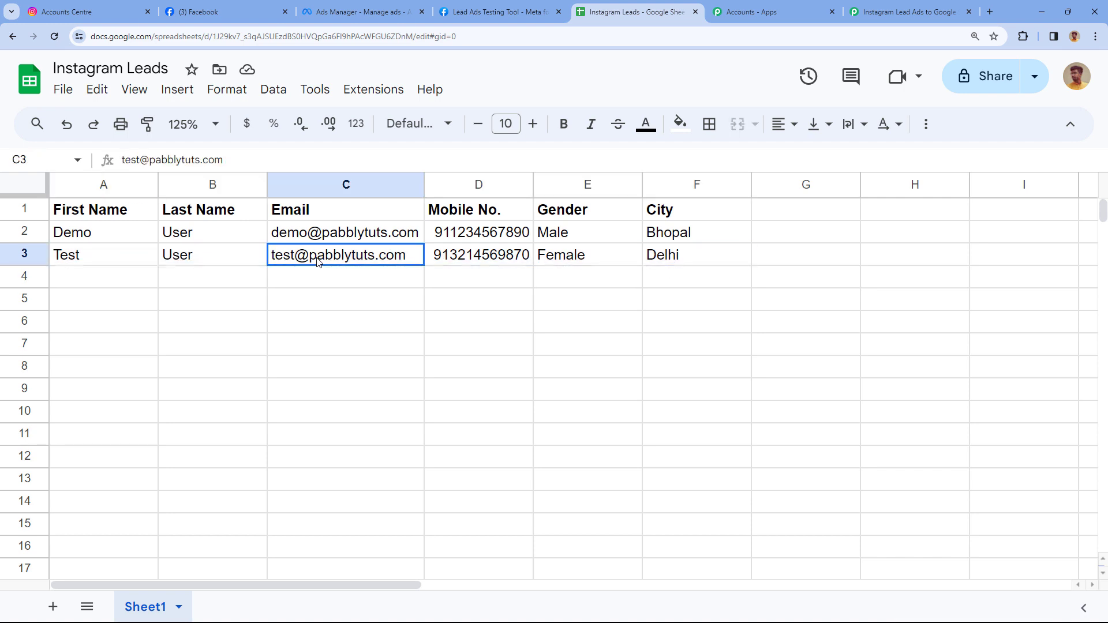
click(506, 262)
click(581, 262)
click(689, 264)
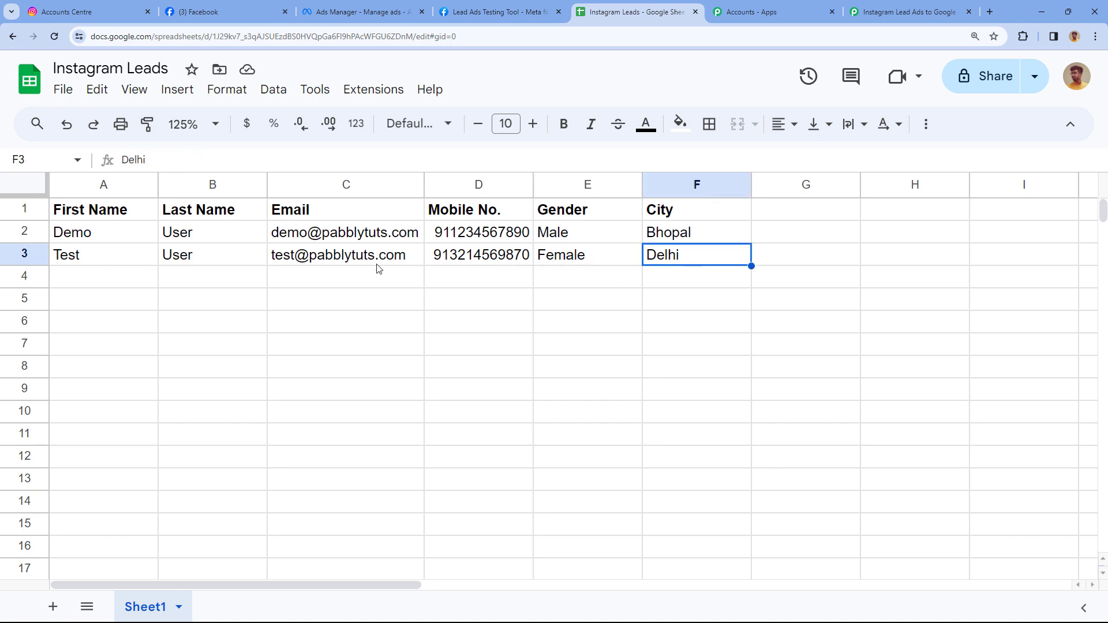
click(909, 12)
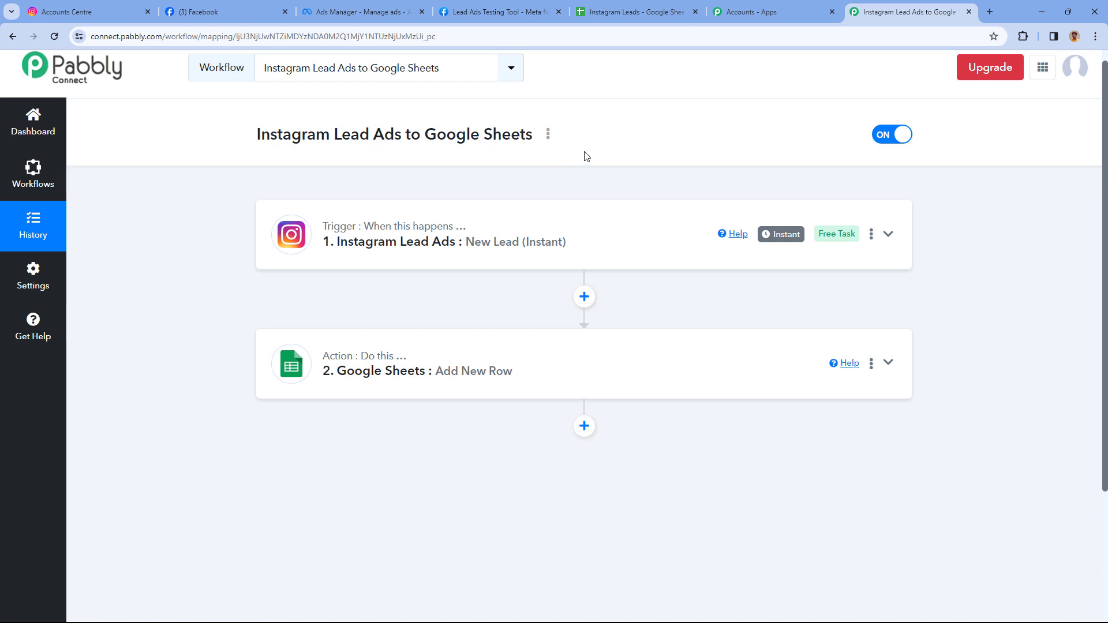
scroll(582, 168, up, 1)
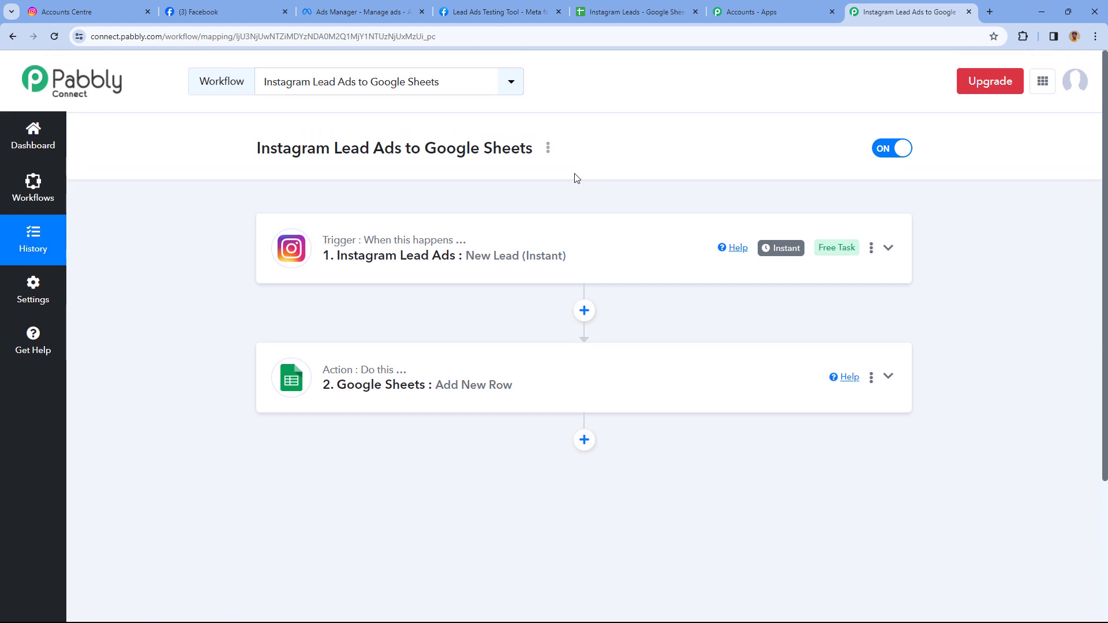